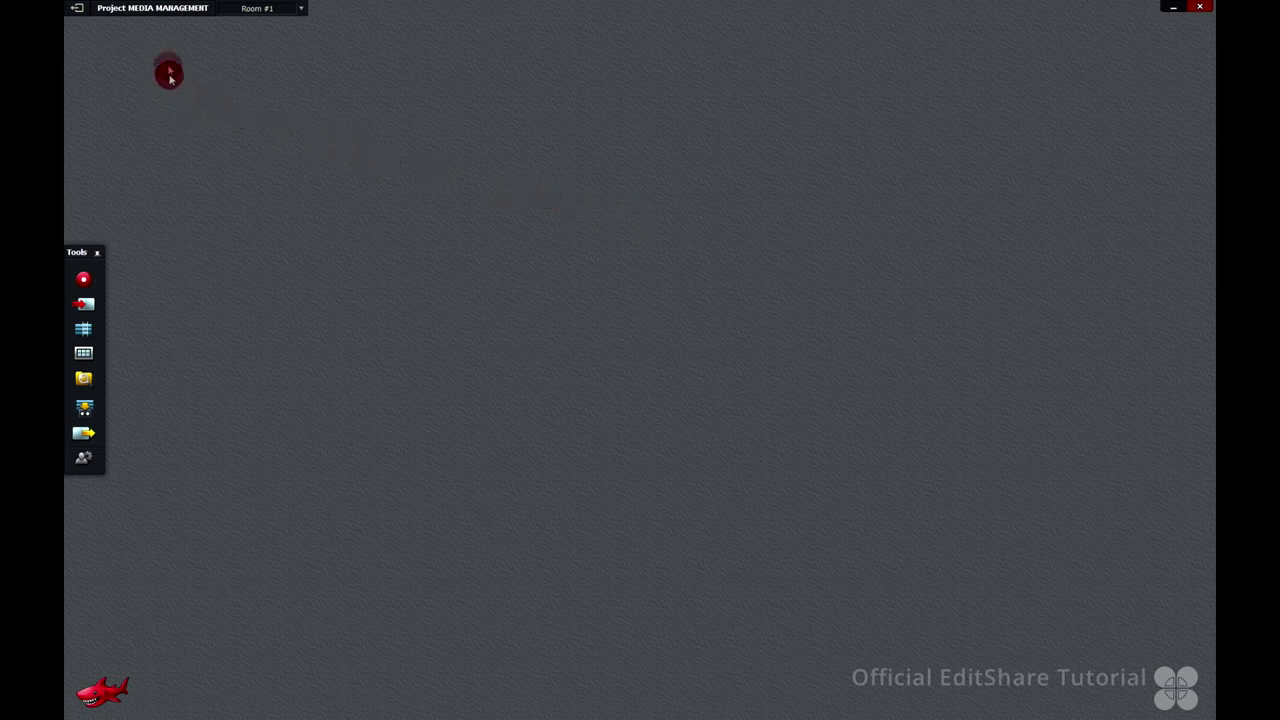
# - Show the project's Media location and select the Material and Sound subfolders in the Media folder
pyautogui.click(170, 12)
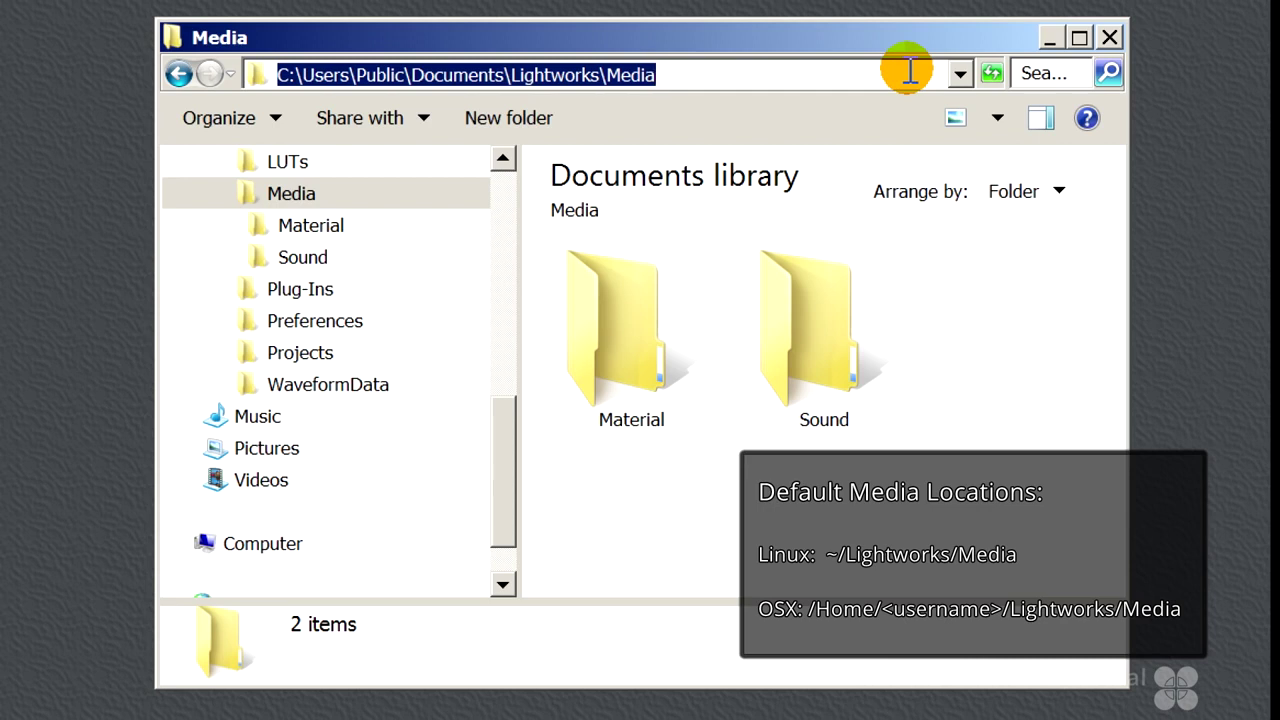
pyautogui.click(614, 502)
pyautogui.moveTo(614, 502); pyautogui.dragTo(832, 420)
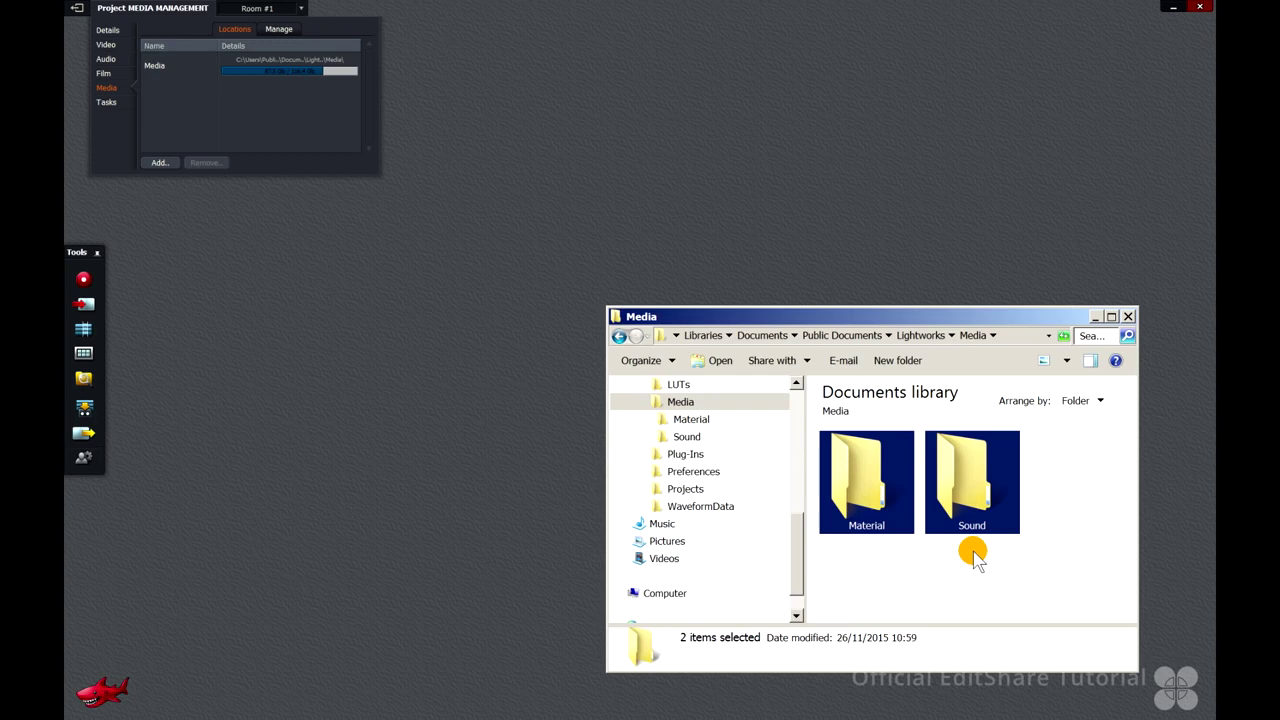
pyautogui.click(405, 334)
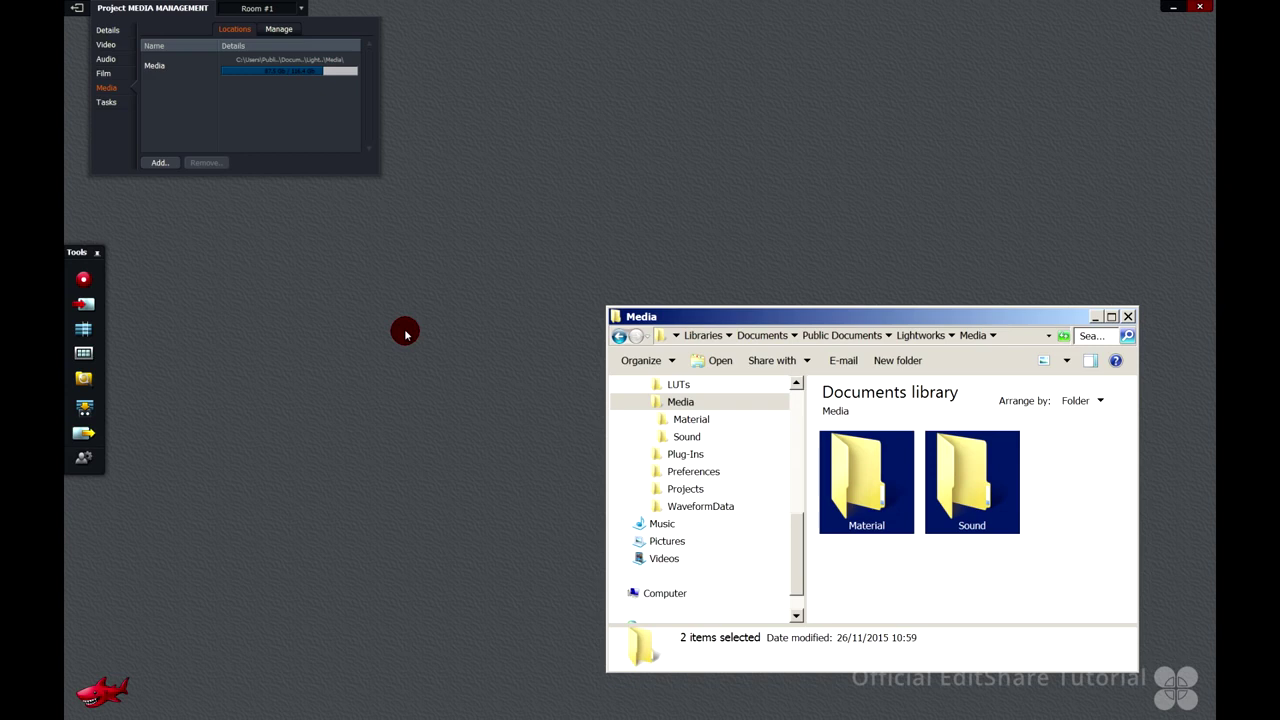
# - Import CREATE LINK.mp4 from For Media Management using the Create Link mode
pyautogui.click(88, 305)
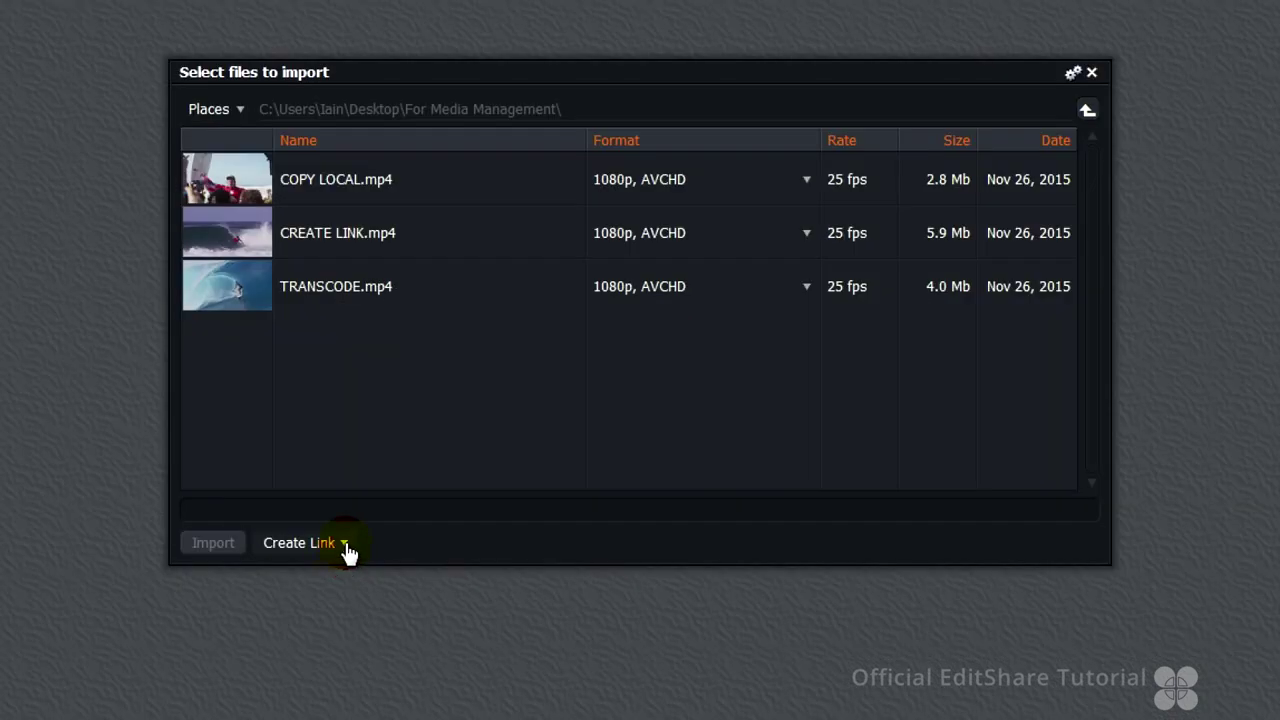
pyautogui.click(345, 545)
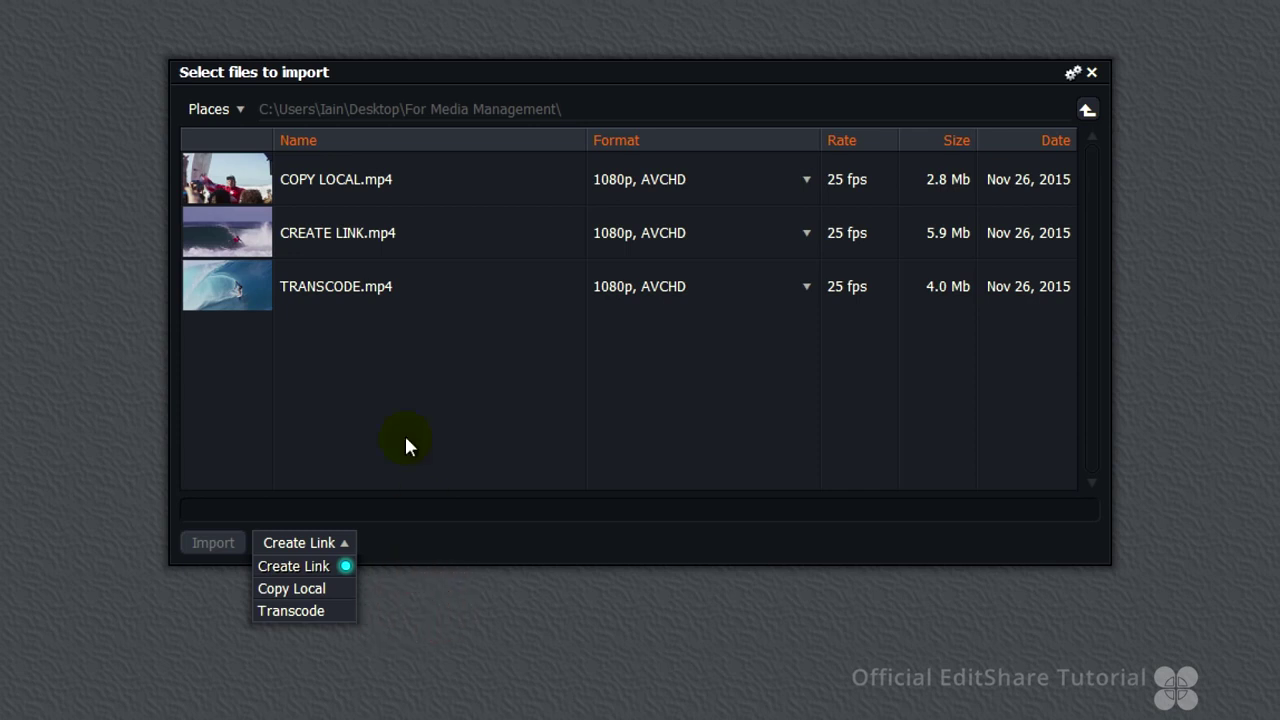
pyautogui.click(247, 238)
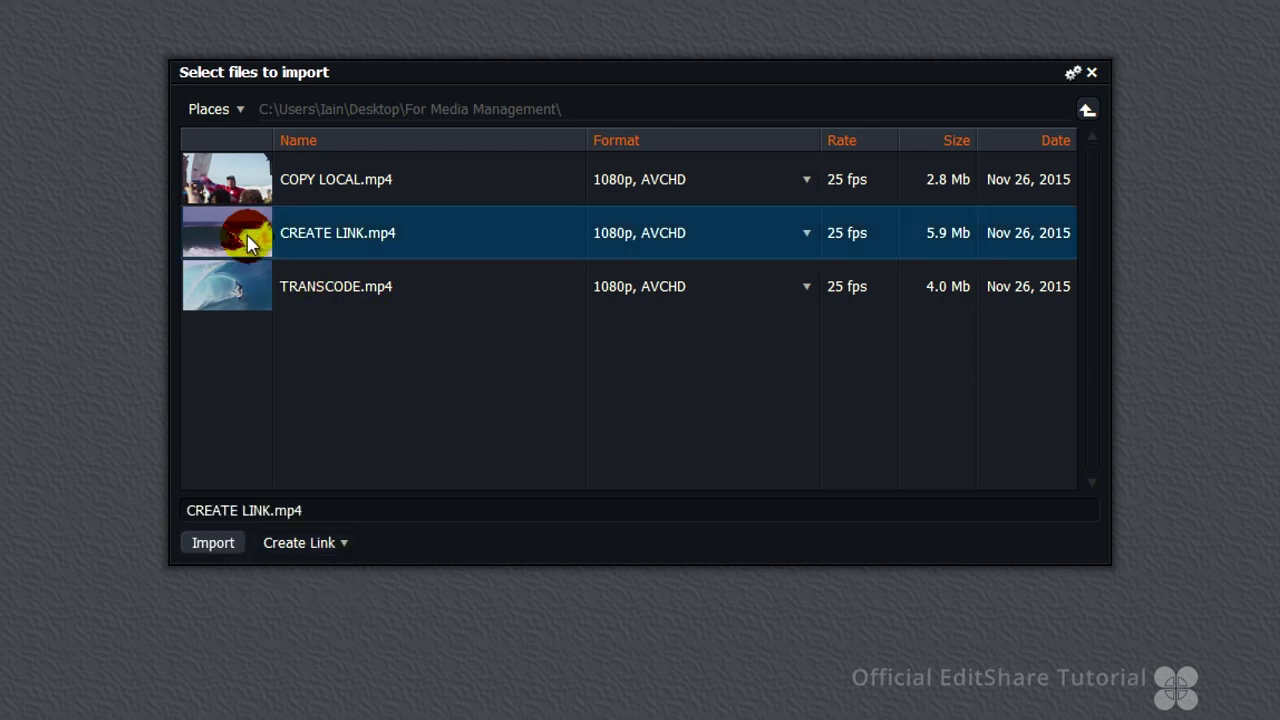
pyautogui.click(216, 550)
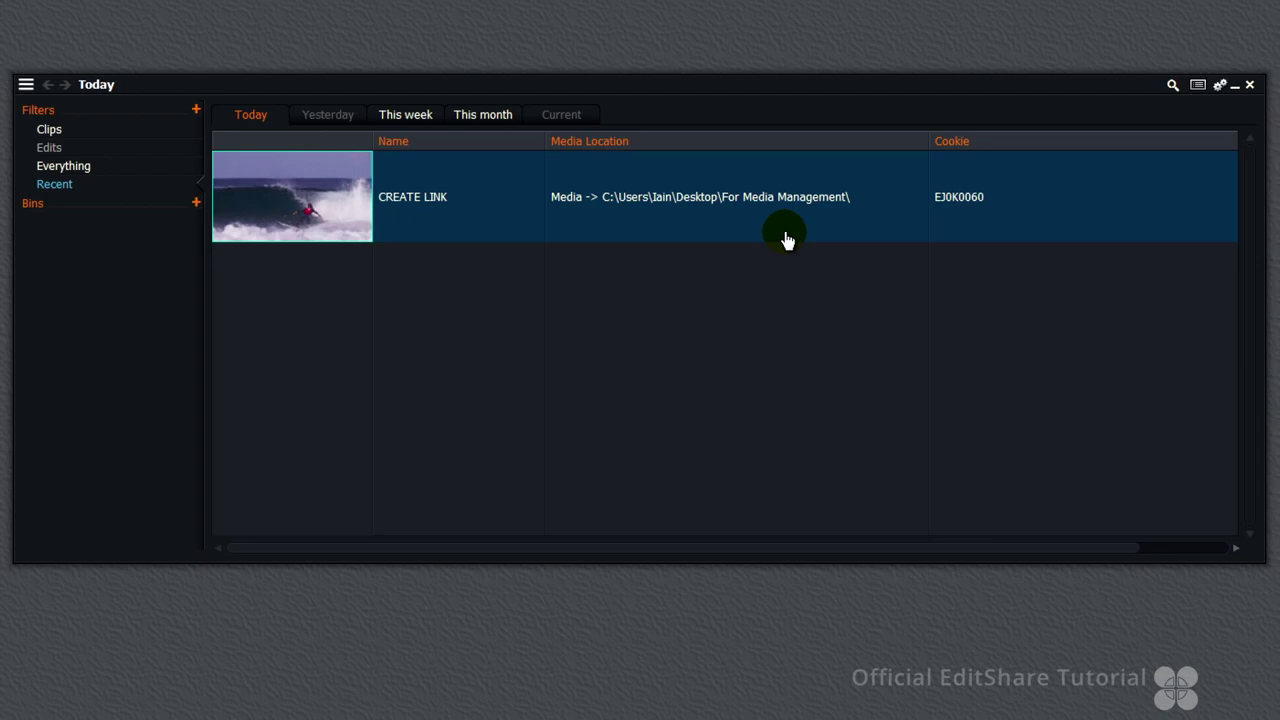
# - Read the source path inside VJ0K0060.mp4 in Notepad, then reveal CREATE LINK.mp4 in For Media Management
pyautogui.click(787, 240)
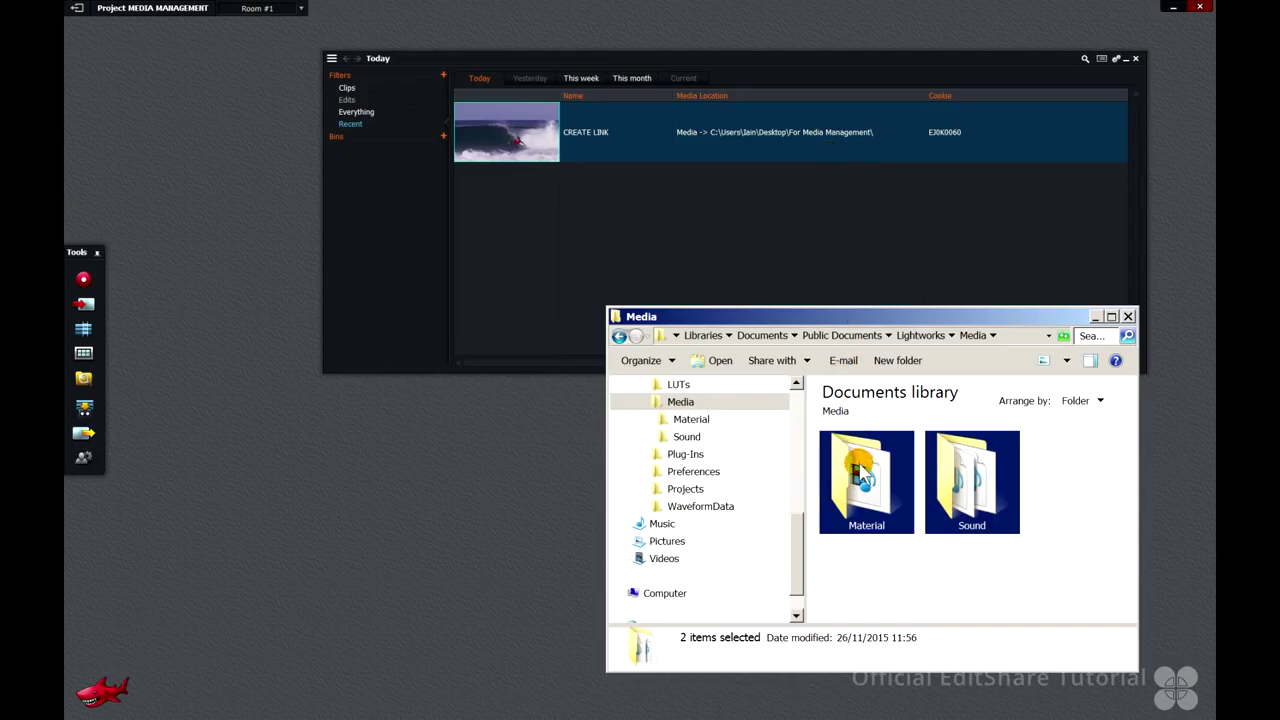
pyautogui.doubleClick(860, 468)
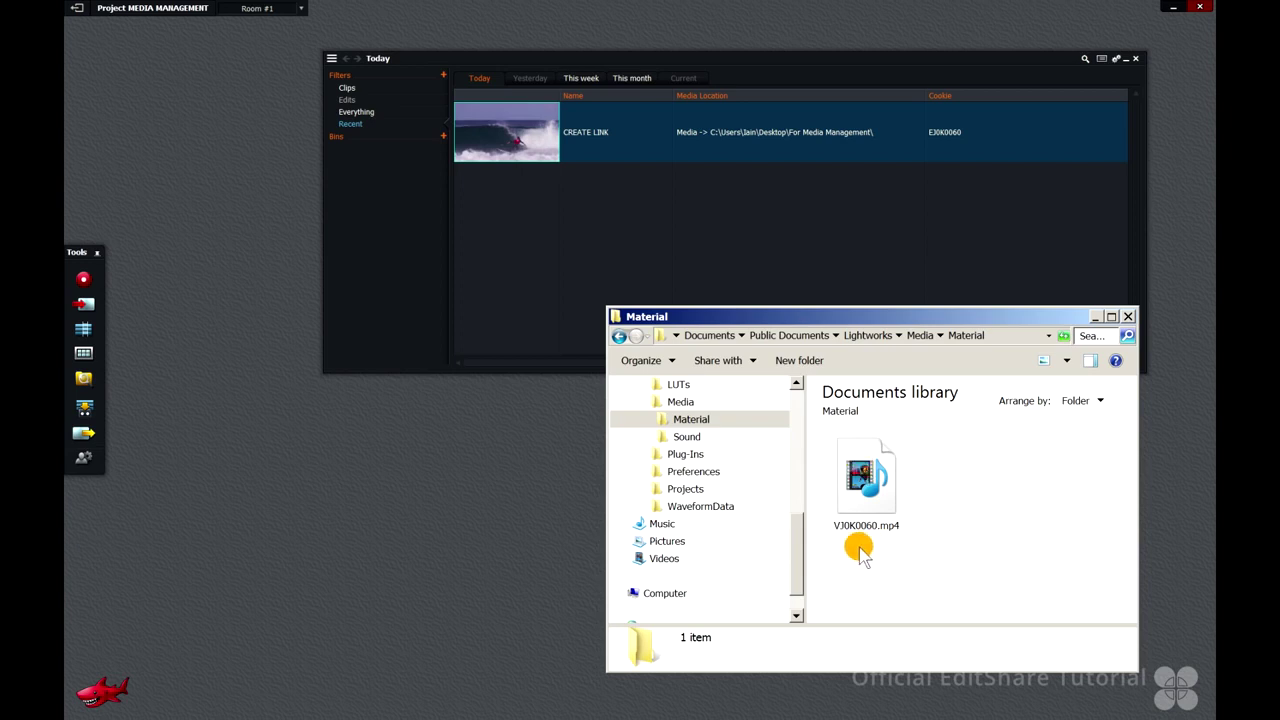
pyautogui.moveTo(868, 490)
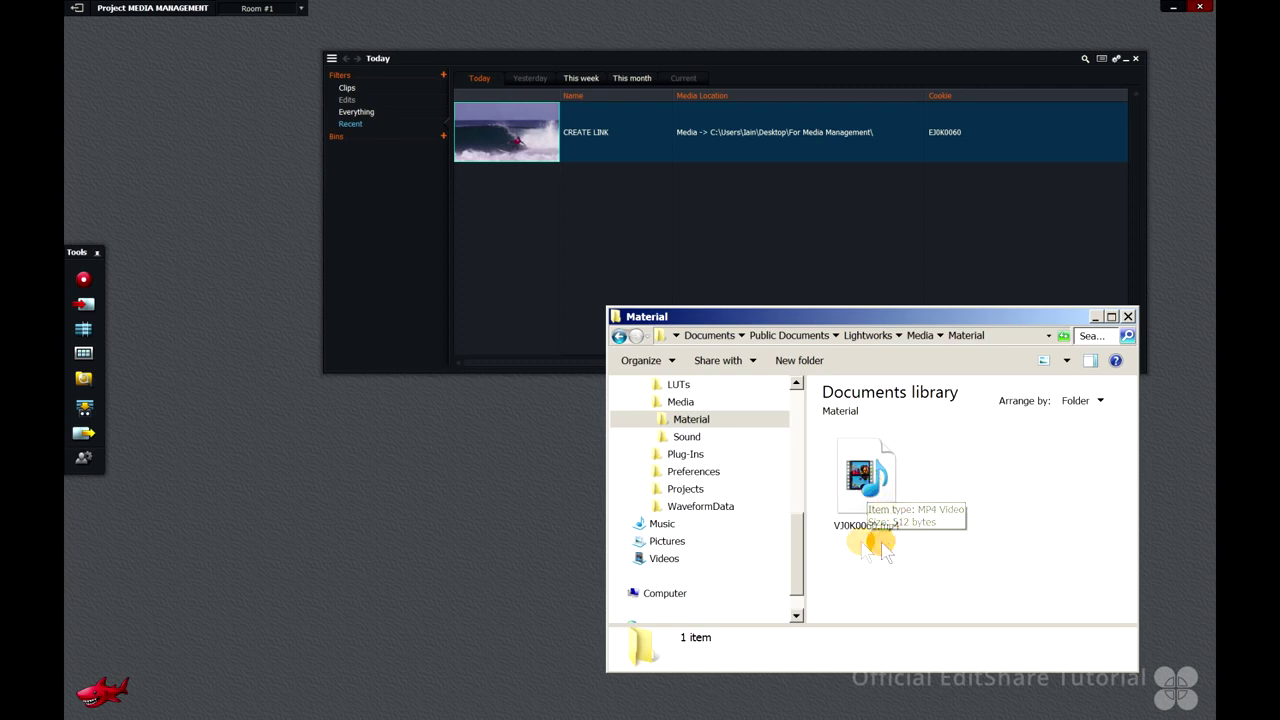
pyautogui.doubleClick(874, 487)
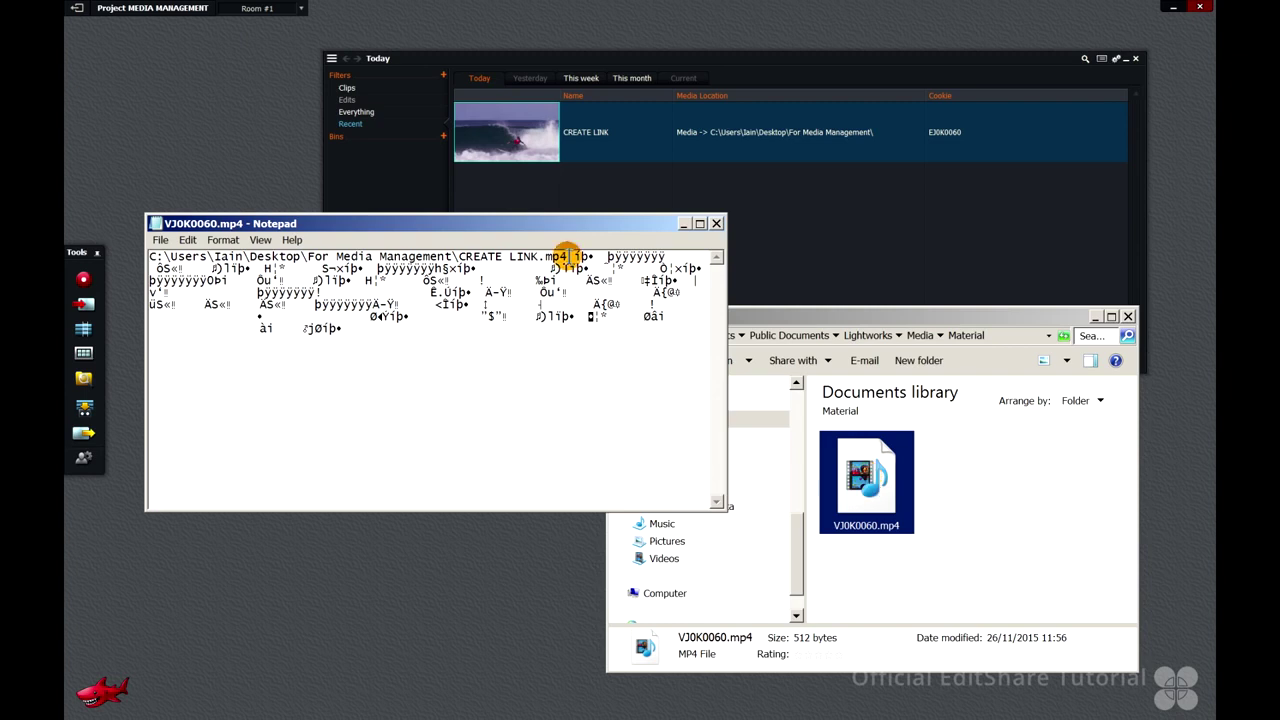
pyautogui.moveTo(567, 256); pyautogui.dragTo(140, 256)
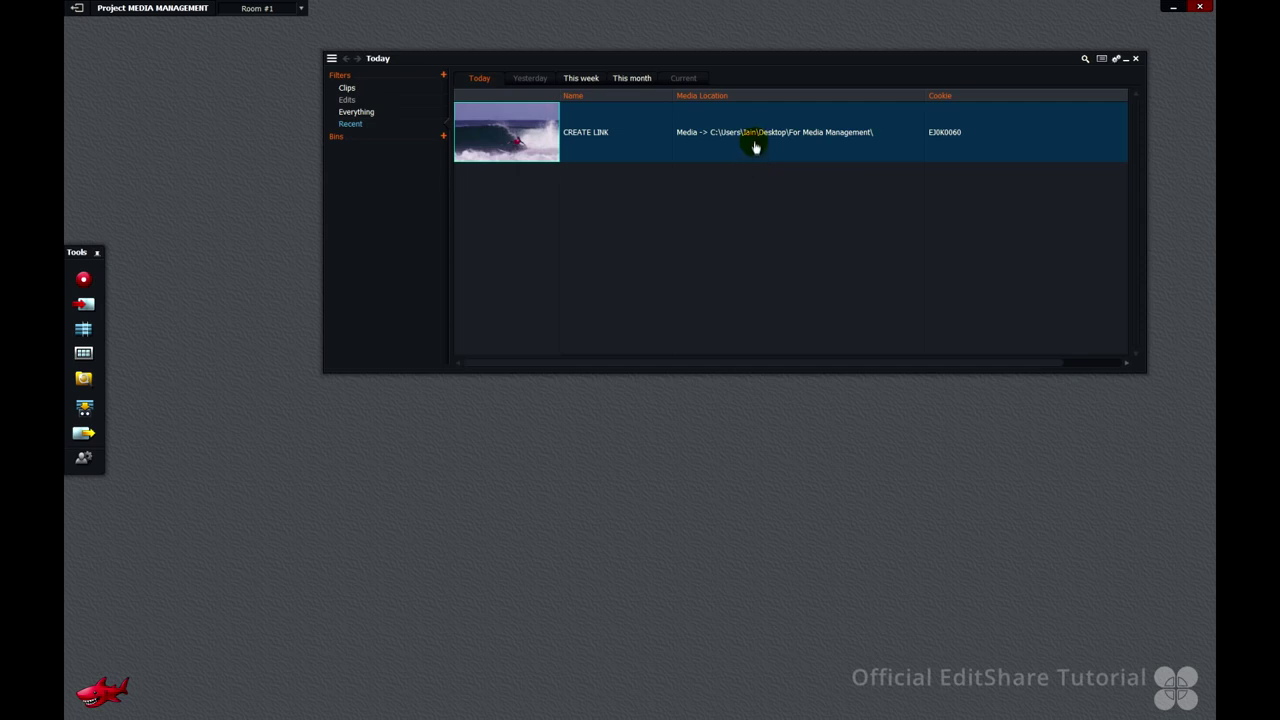
pyautogui.click(755, 138)
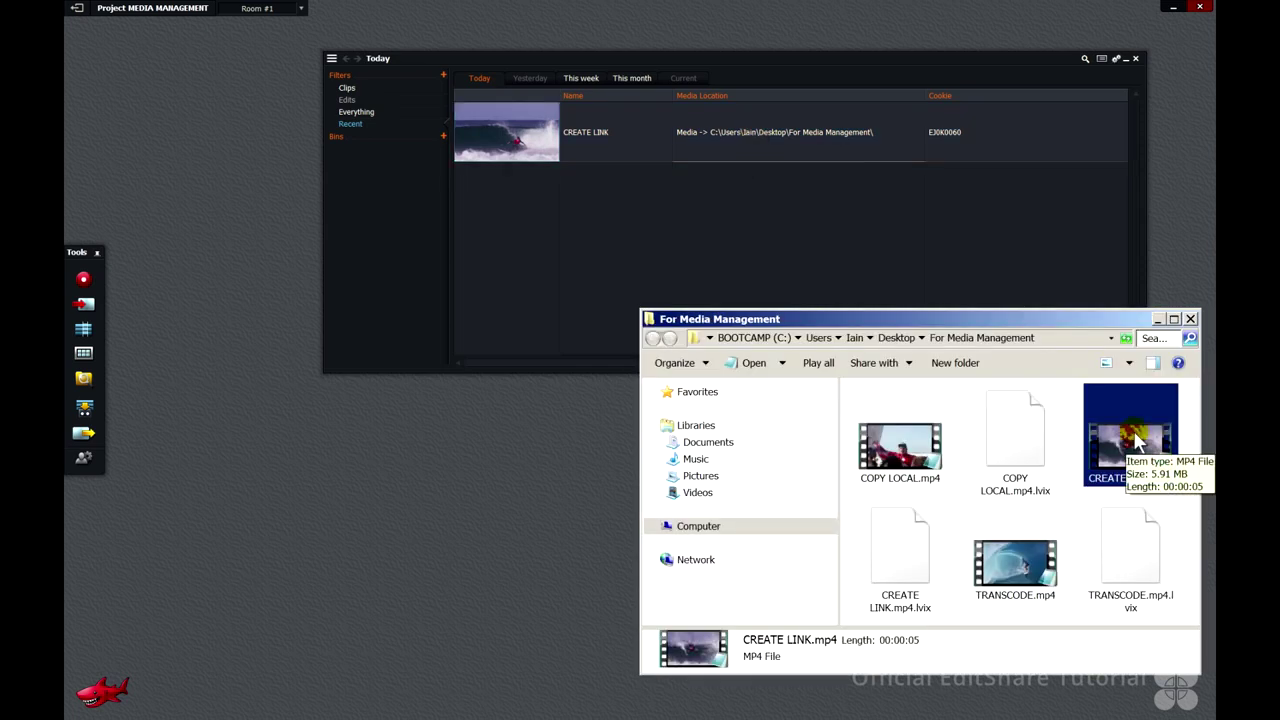
# - View the CREATE LINK clip's filecard and follow its Media Location to the desktop folder
pyautogui.click(510, 132)
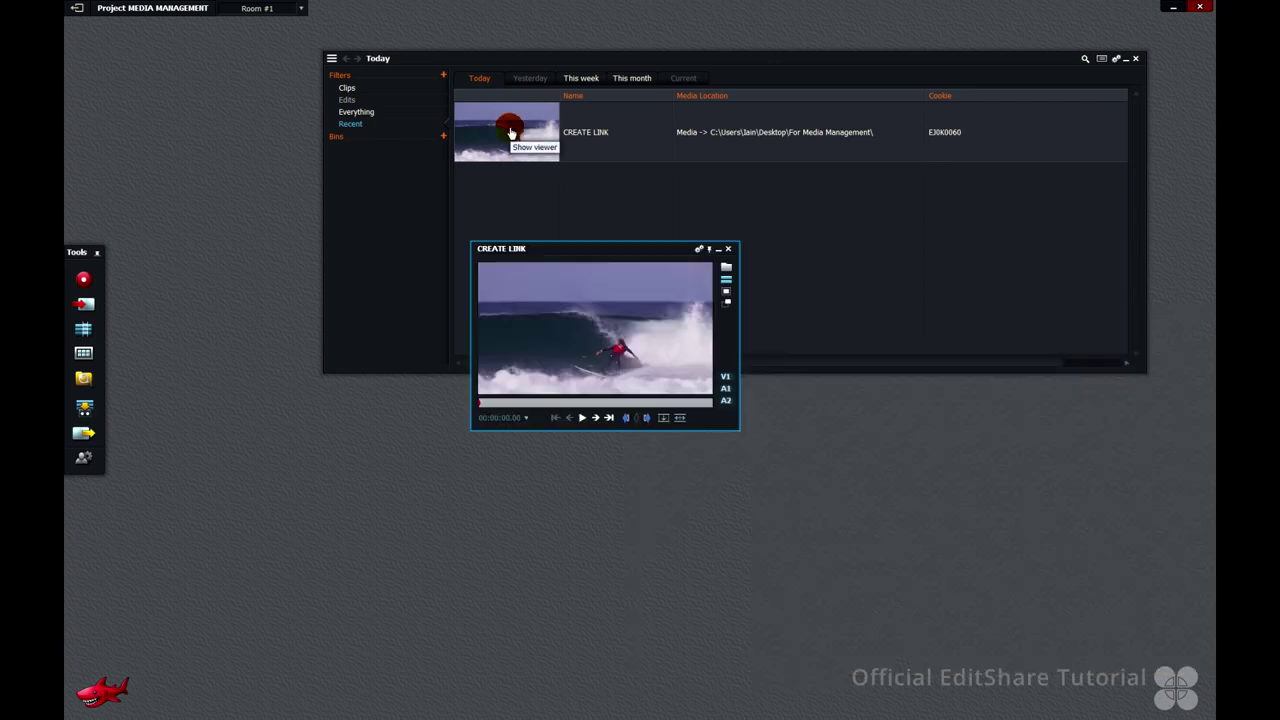
pyautogui.click(727, 270)
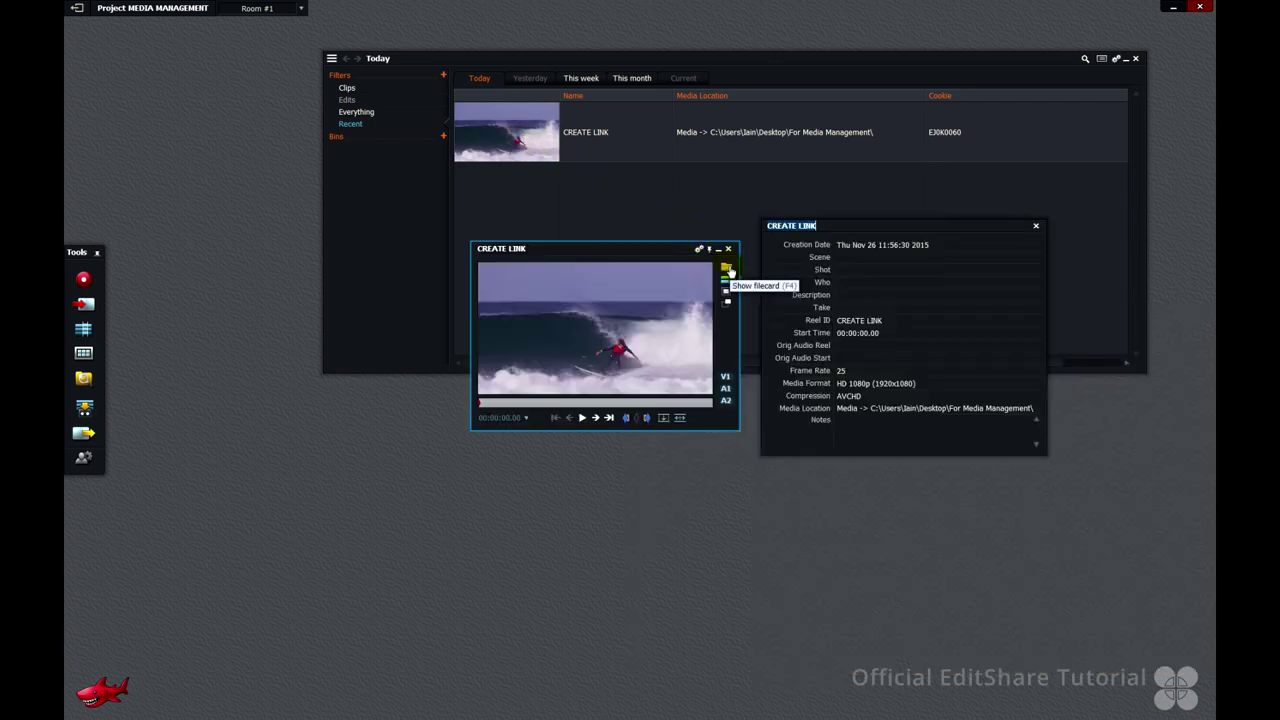
pyautogui.click(940, 413)
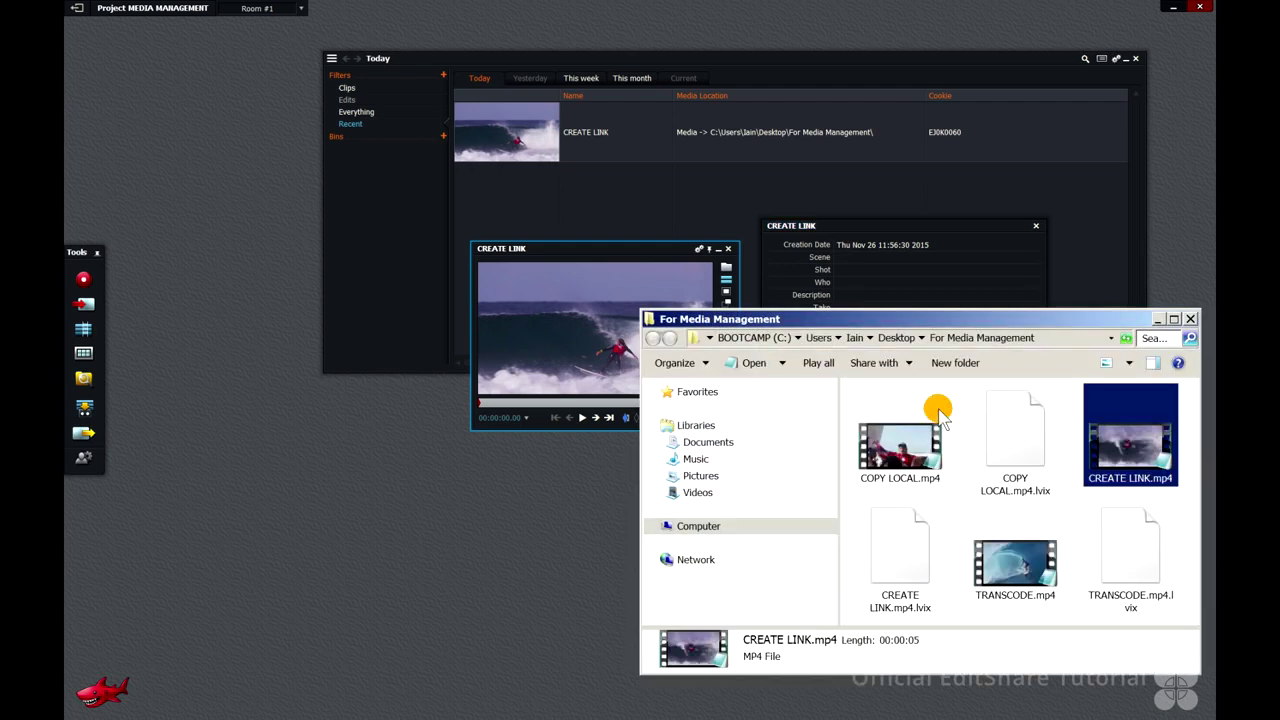
pyautogui.click(868, 203)
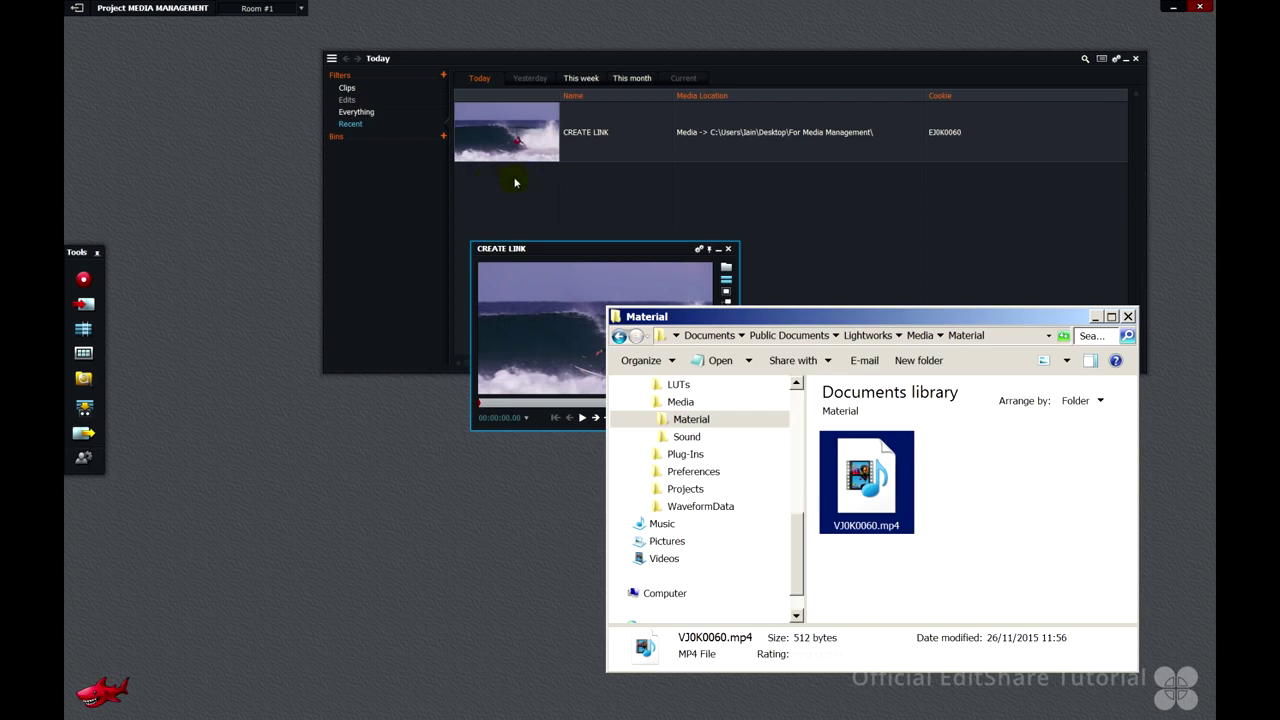
# - Open SJ1K0060.mp4 from Media\Sound in Notepad and highlight its CREATE LINK.mp4 path
pyautogui.click(920, 337)
pyautogui.click(976, 482)
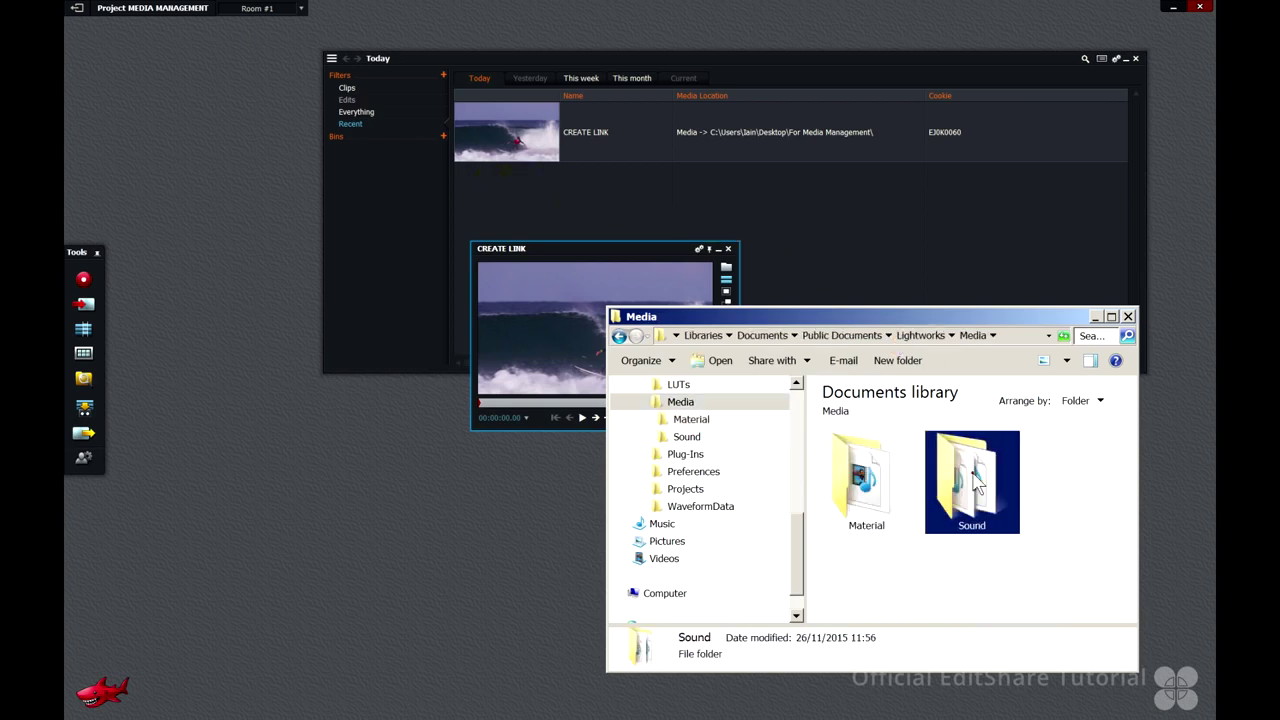
pyautogui.doubleClick(976, 482)
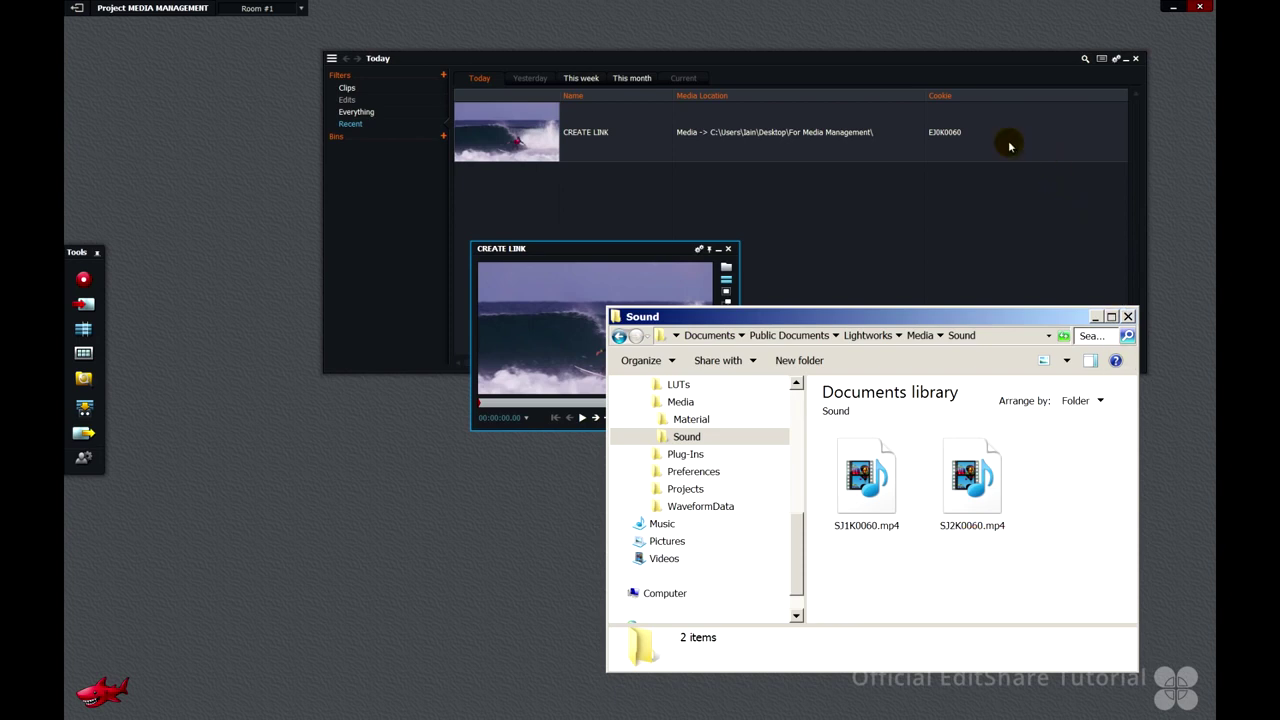
pyautogui.rightClick(874, 482)
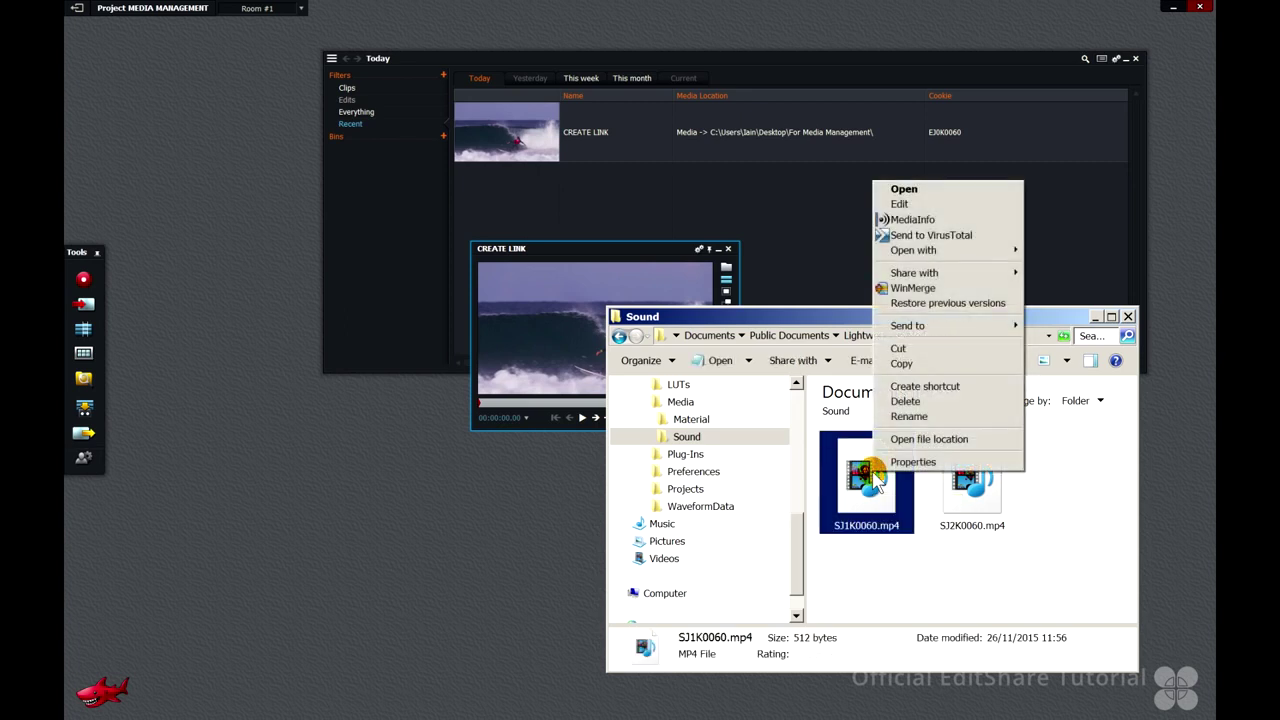
pyautogui.click(913, 250)
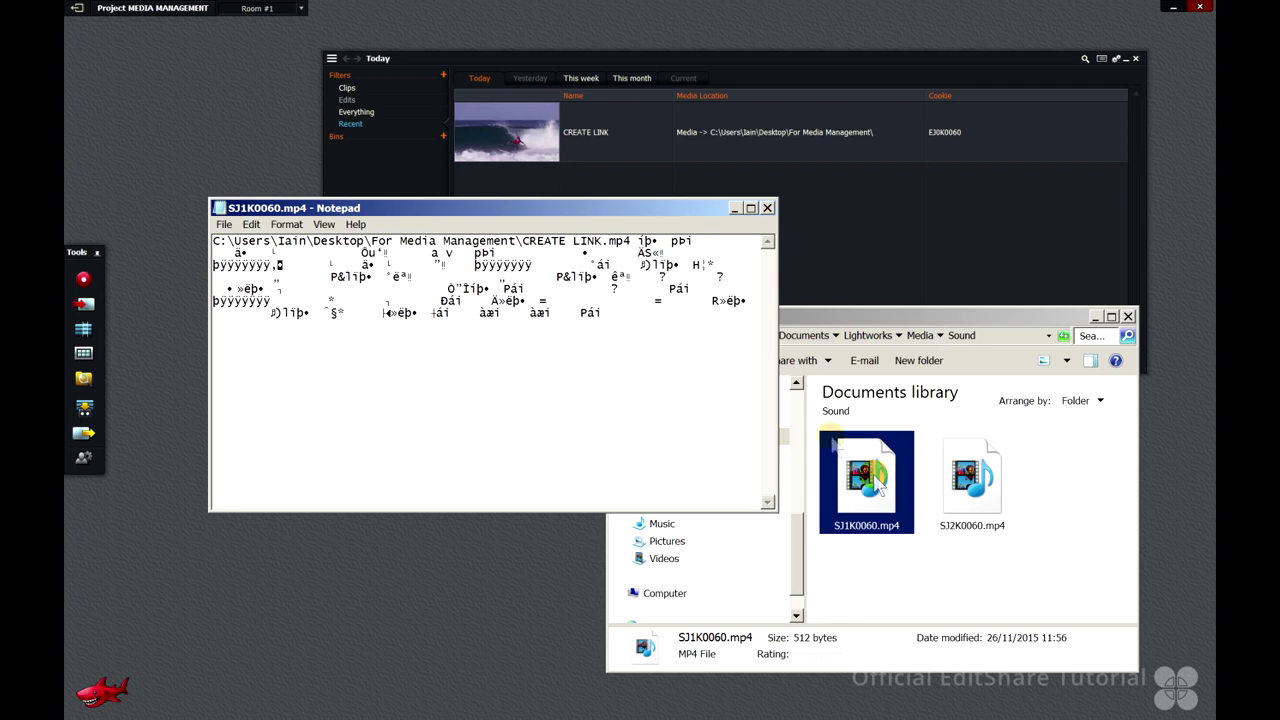
pyautogui.moveTo(632, 241); pyautogui.dragTo(213, 241)
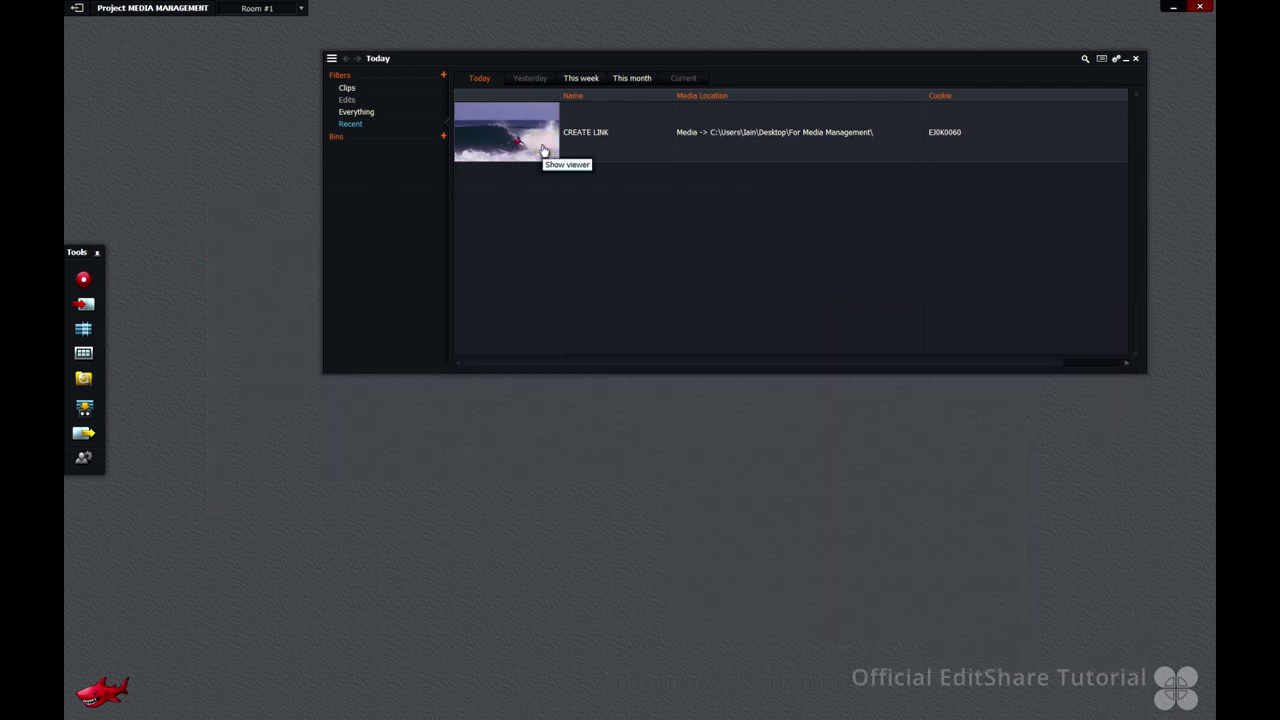
# - Check the CREATE LINK clip's information summary and bring up the import file list
pyautogui.click(540, 148)
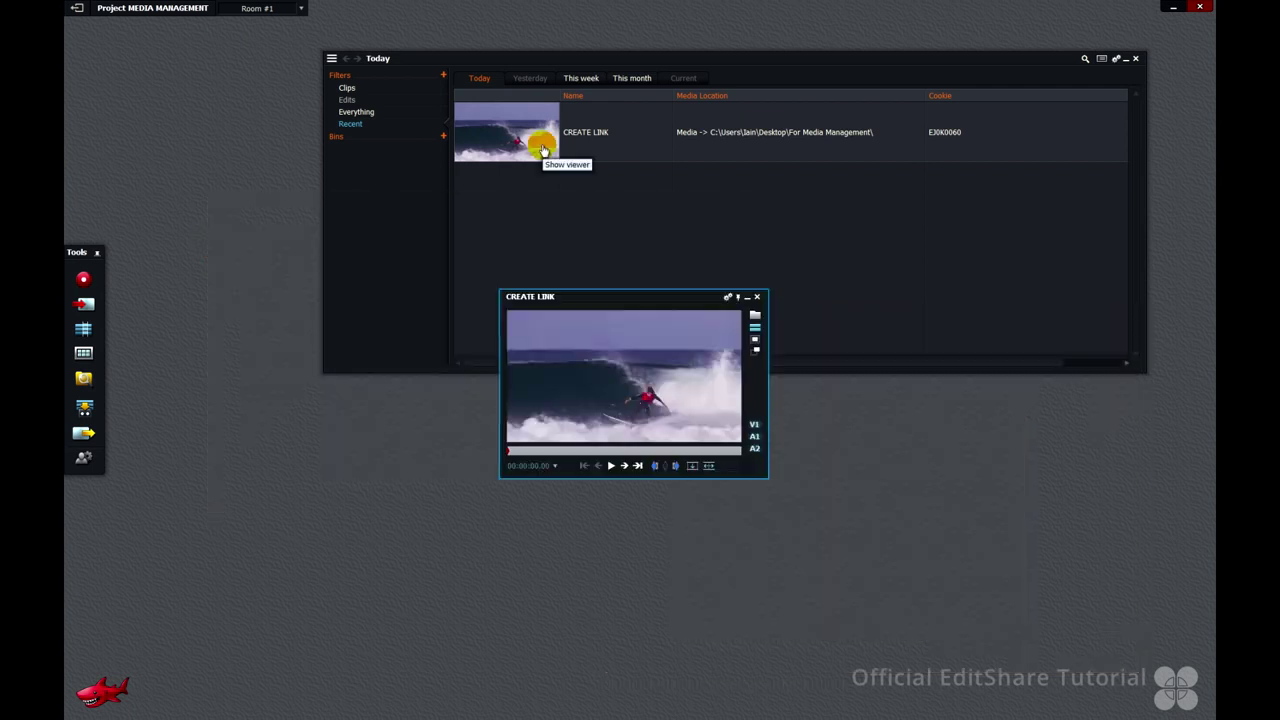
pyautogui.click(754, 348)
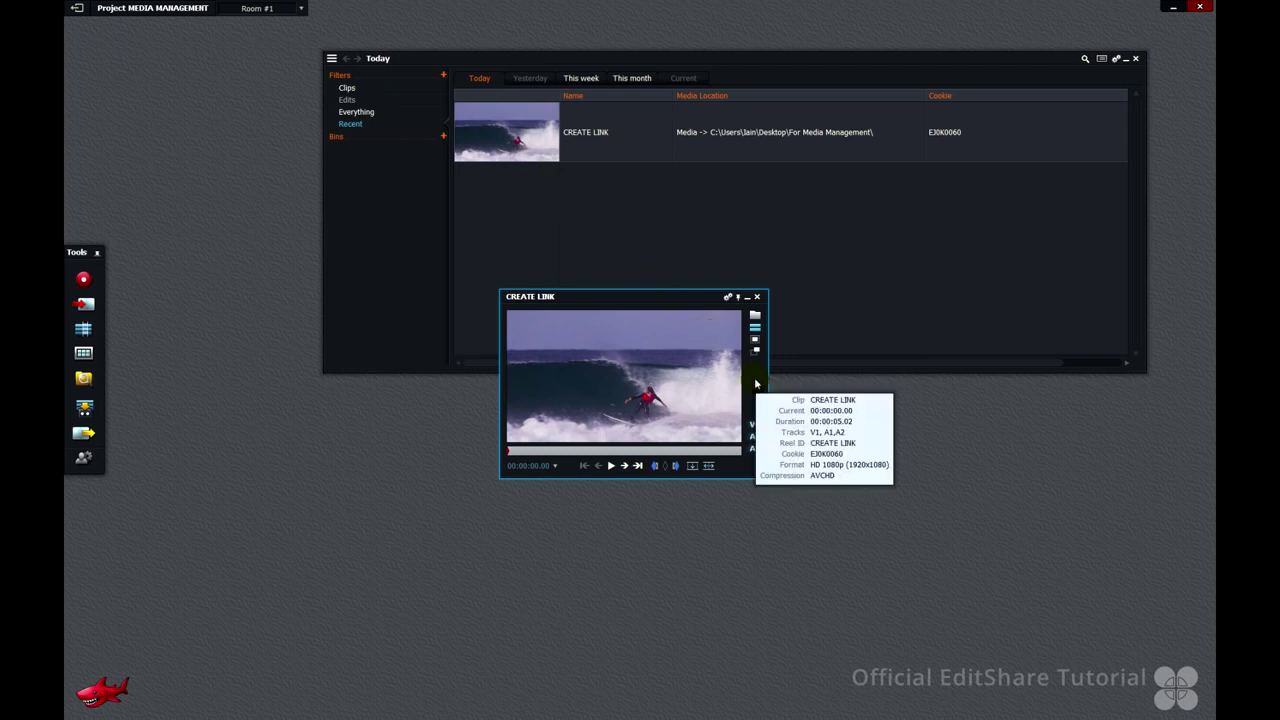
pyautogui.click(84, 305)
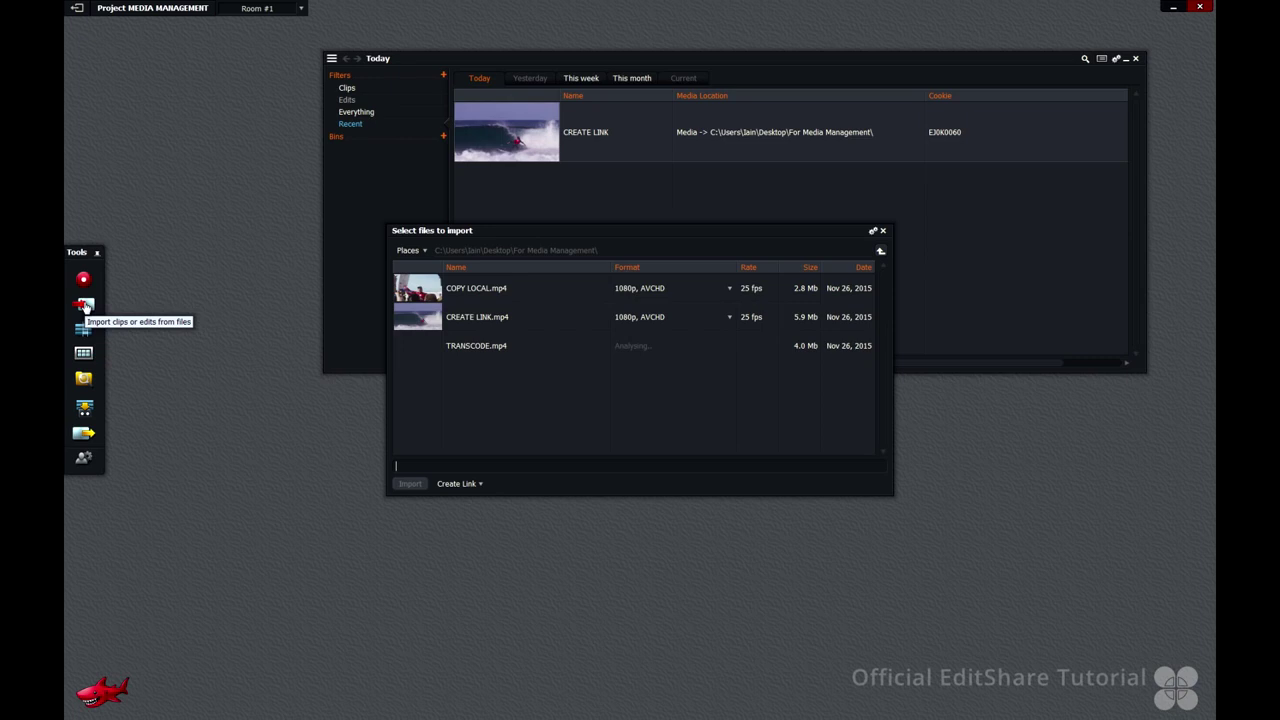
# - Import COPY LOCAL.mp4 with the copy-local import mode
pyautogui.click(418, 297)
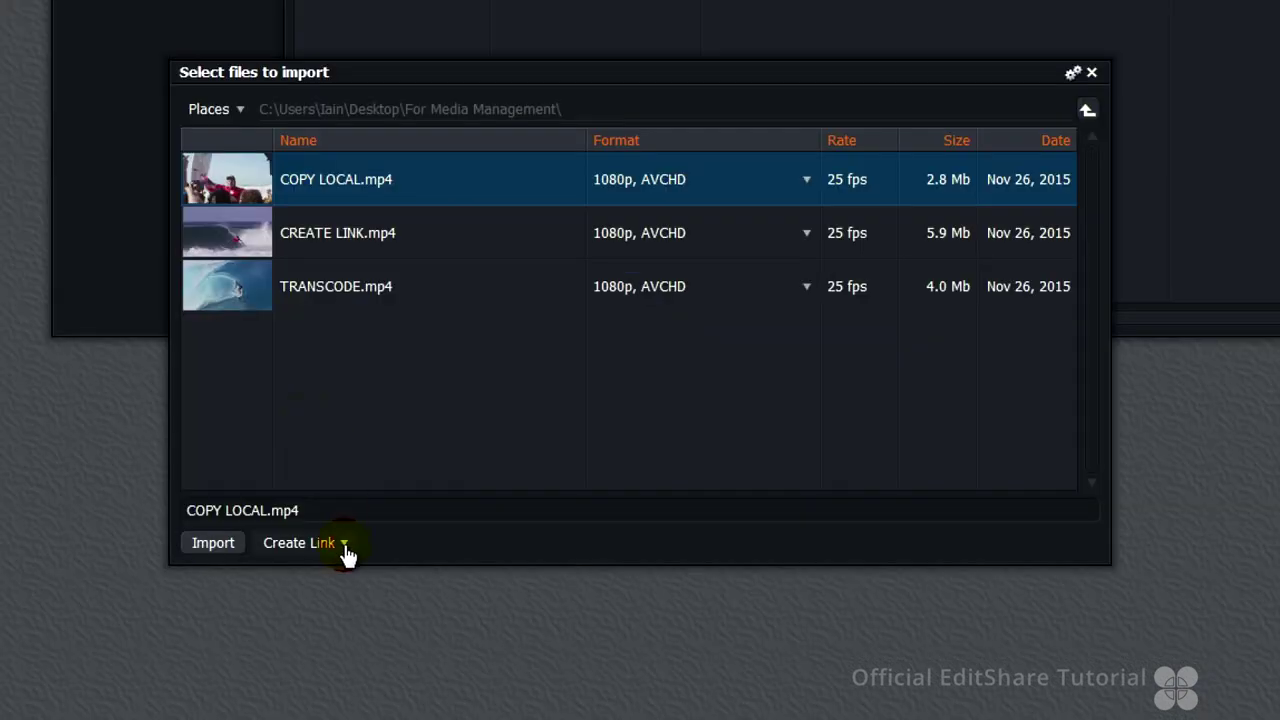
pyautogui.click(480, 484)
pyautogui.click(318, 589)
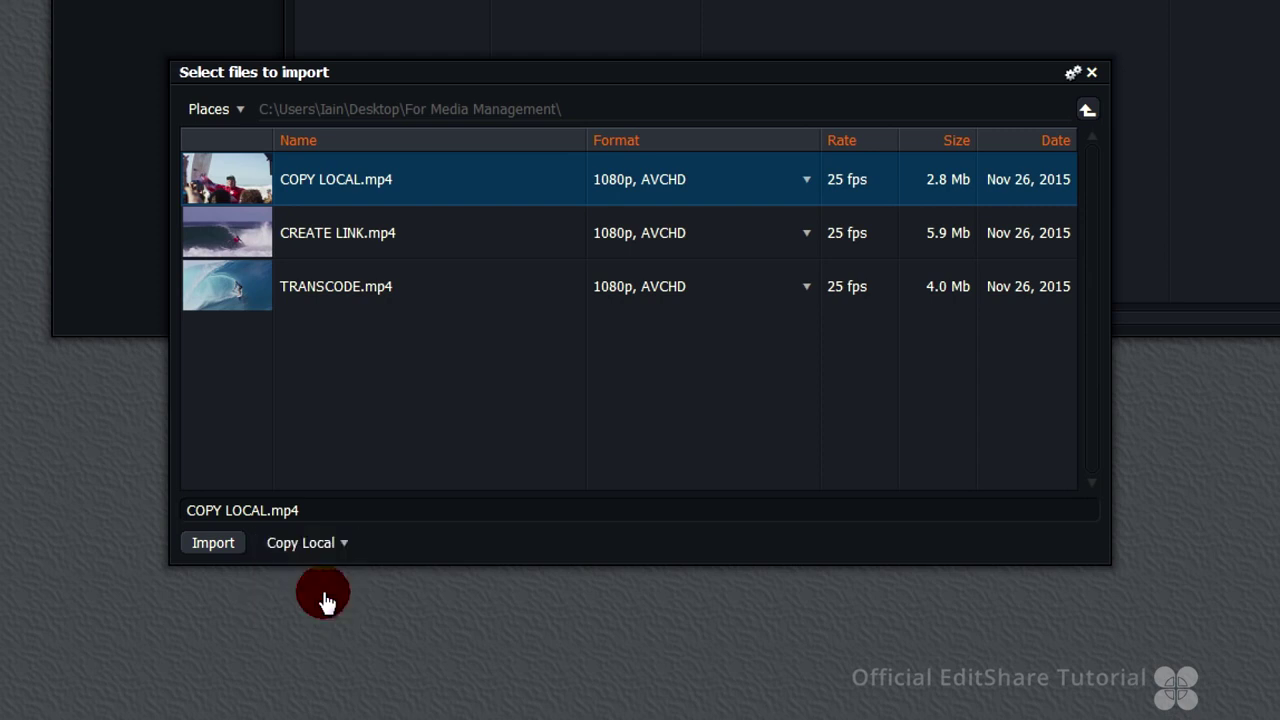
pyautogui.click(216, 545)
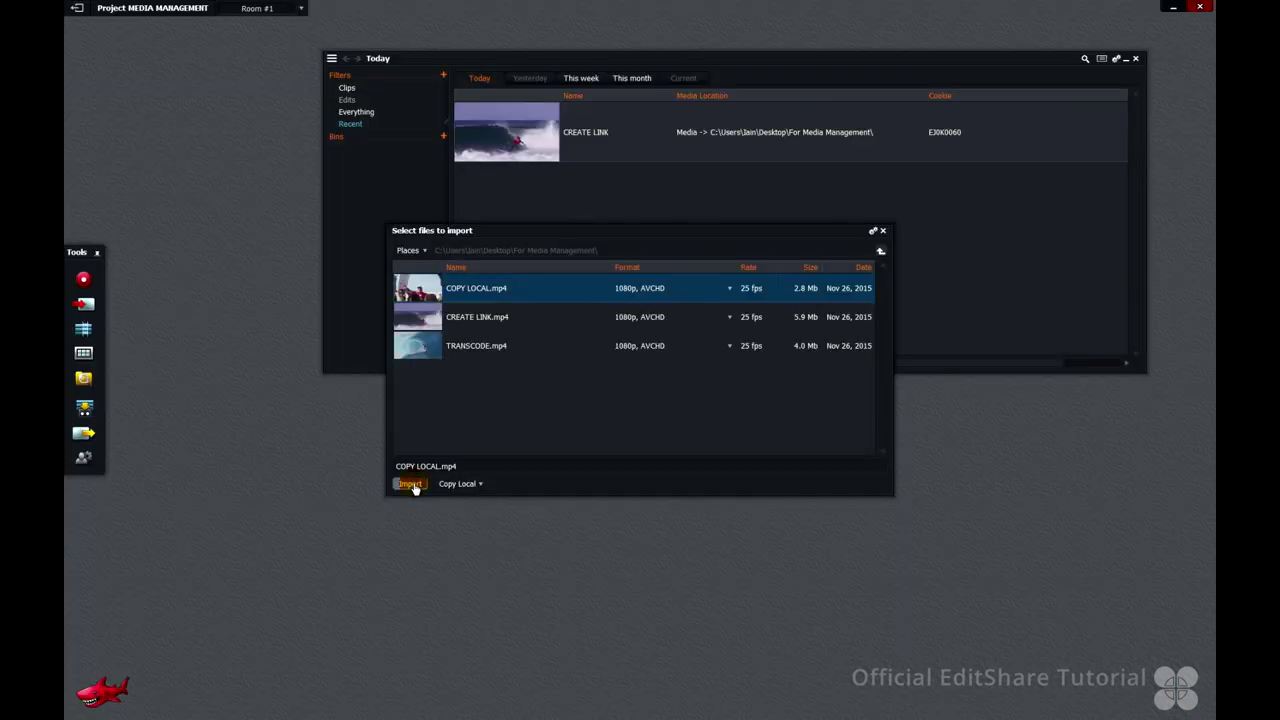
pyautogui.click(415, 487)
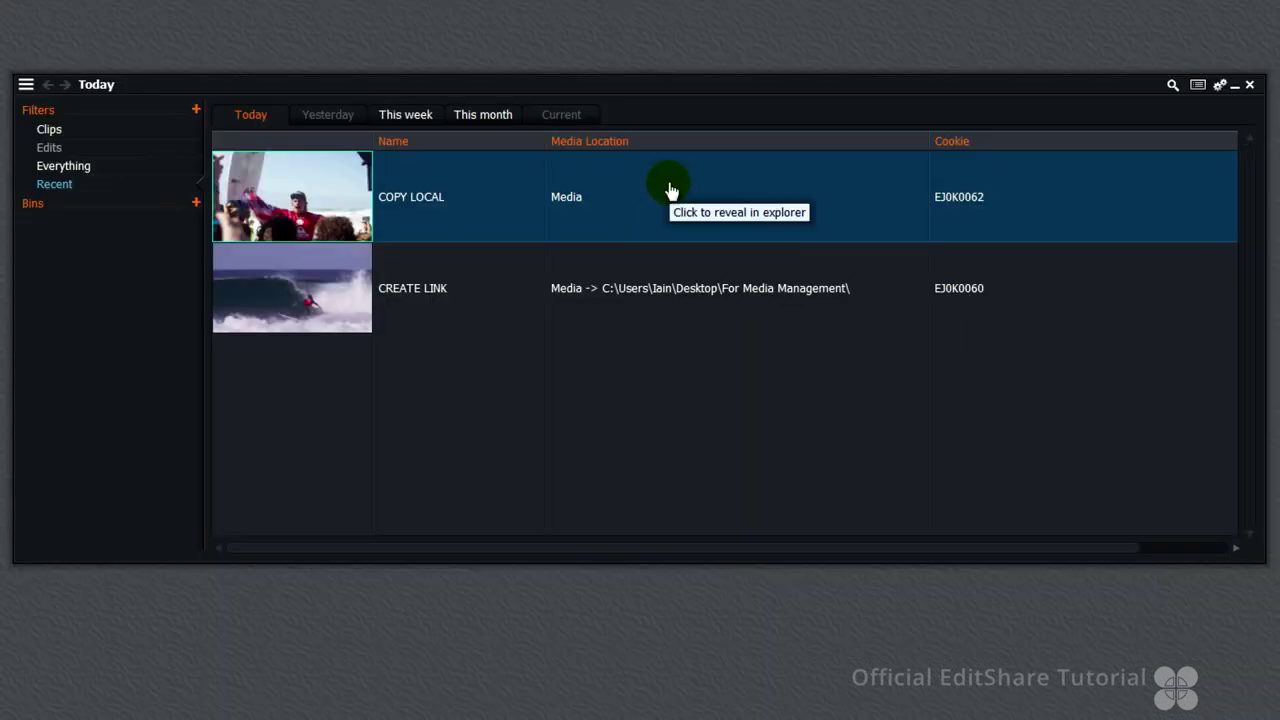
# - Reveal COPY LOCAL's media and select SJ1K0062.wav and SJ2K0062.wav in the Sound folder
pyautogui.click(671, 191)
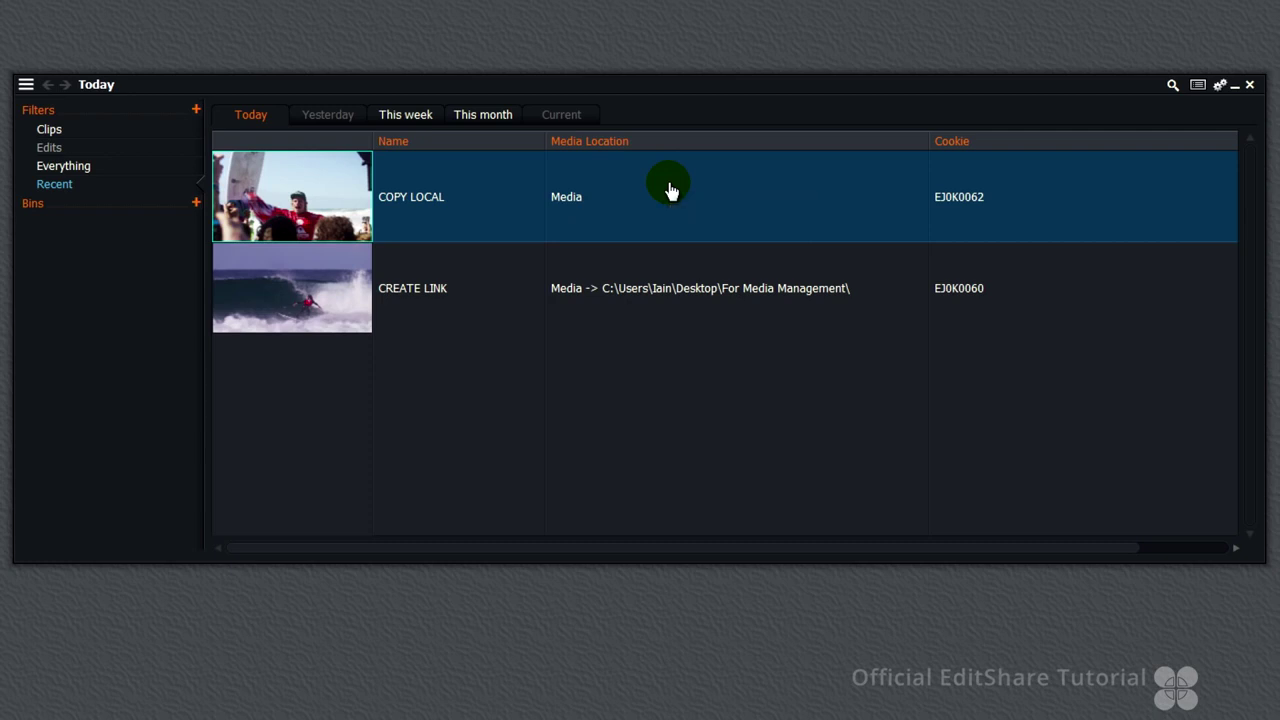
pyautogui.click(566, 199)
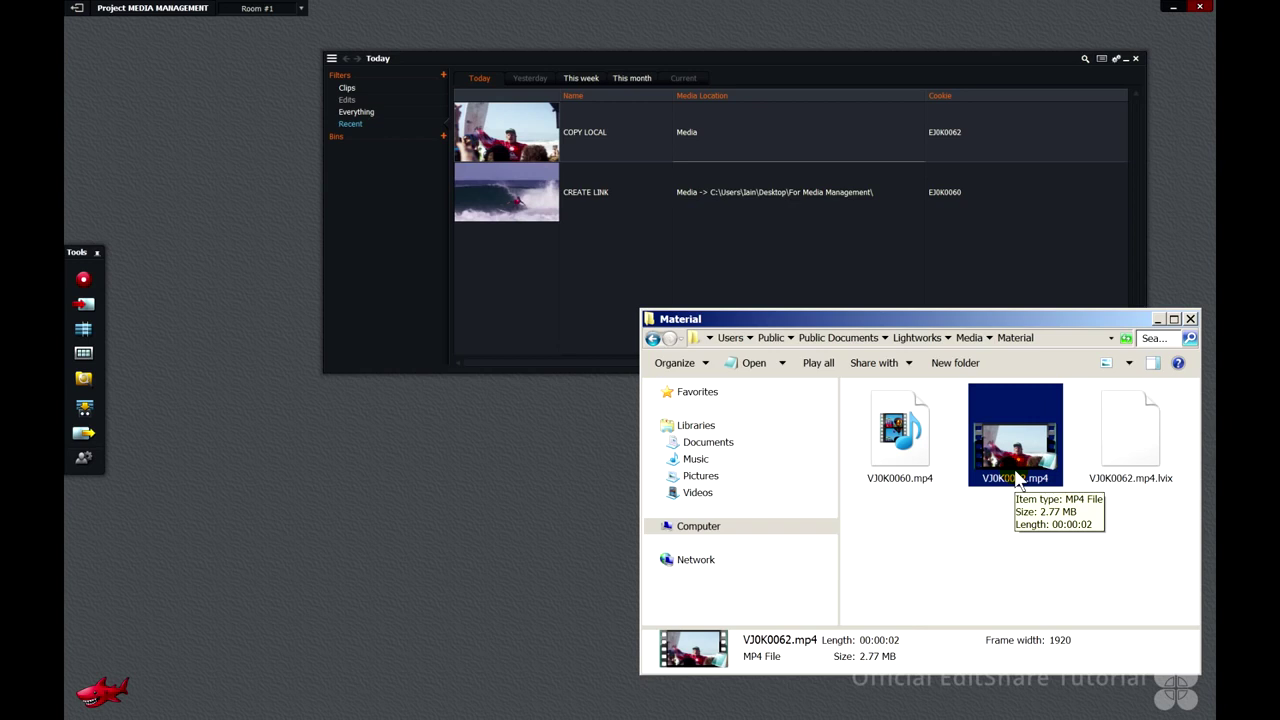
pyautogui.moveTo(1017, 480); pyautogui.dragTo(992, 137)
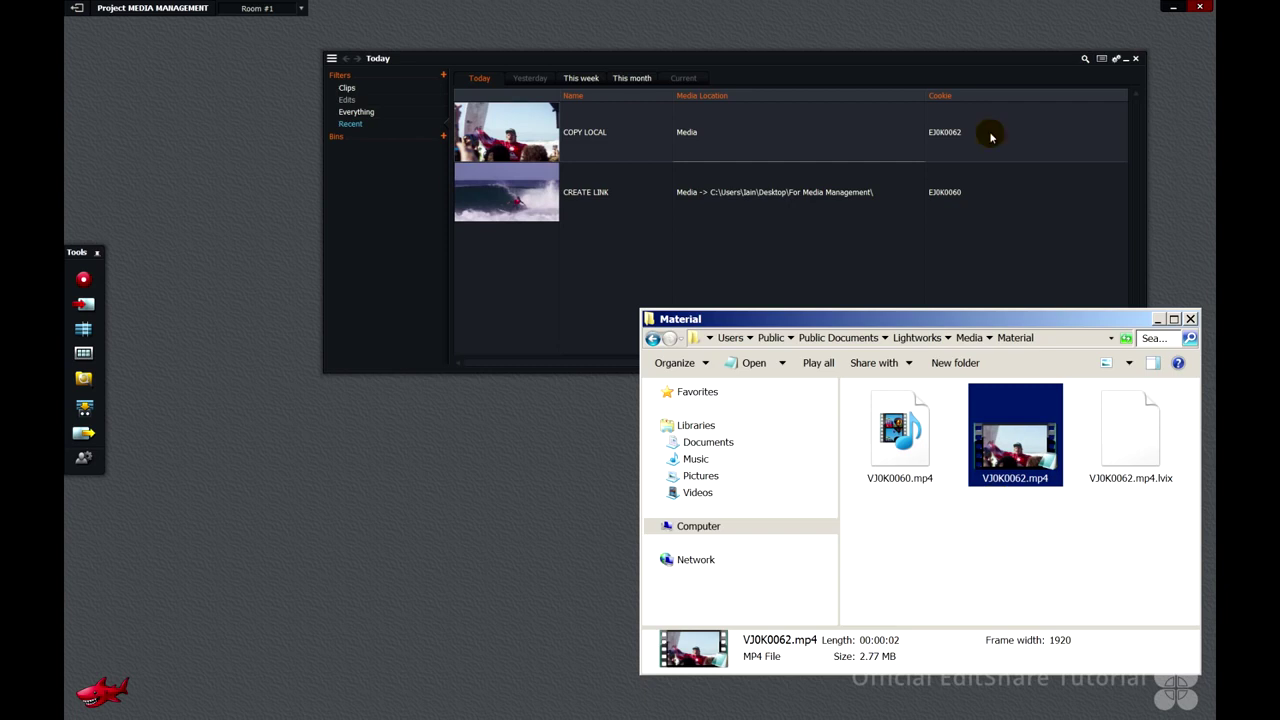
pyautogui.moveTo(992, 137); pyautogui.dragTo(1020, 450)
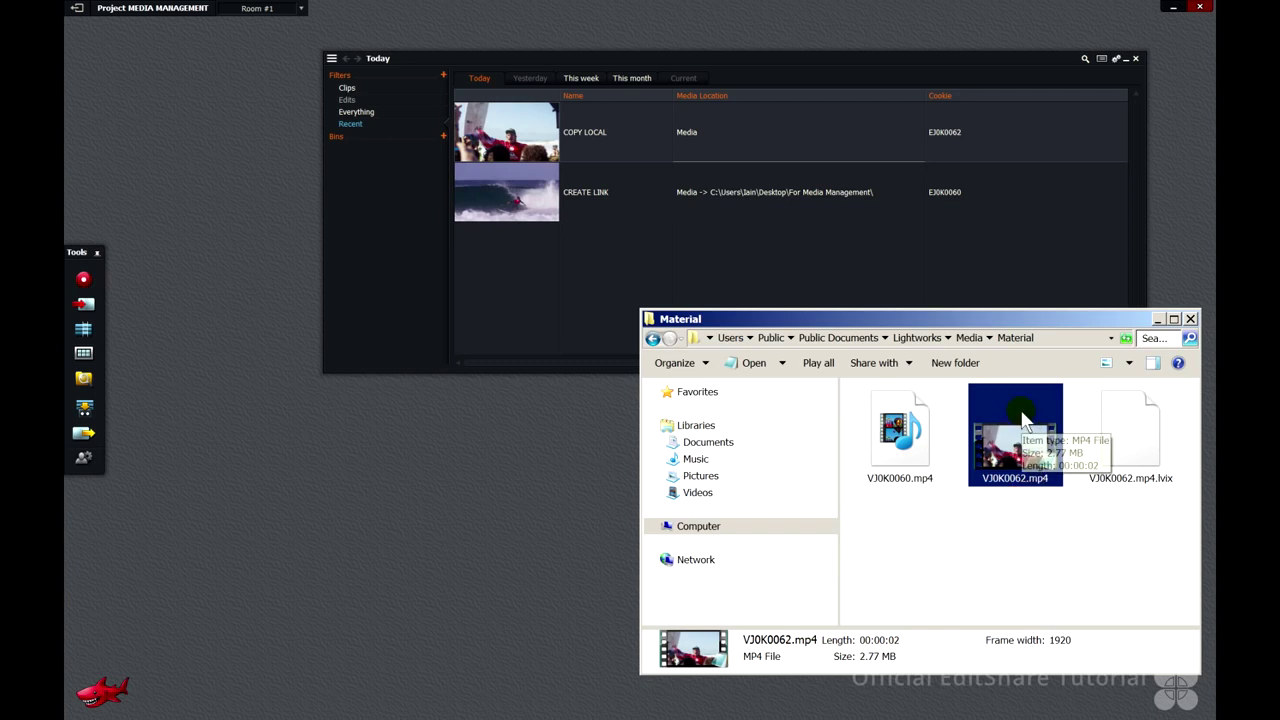
pyautogui.click(971, 337)
pyautogui.doubleClick(1028, 452)
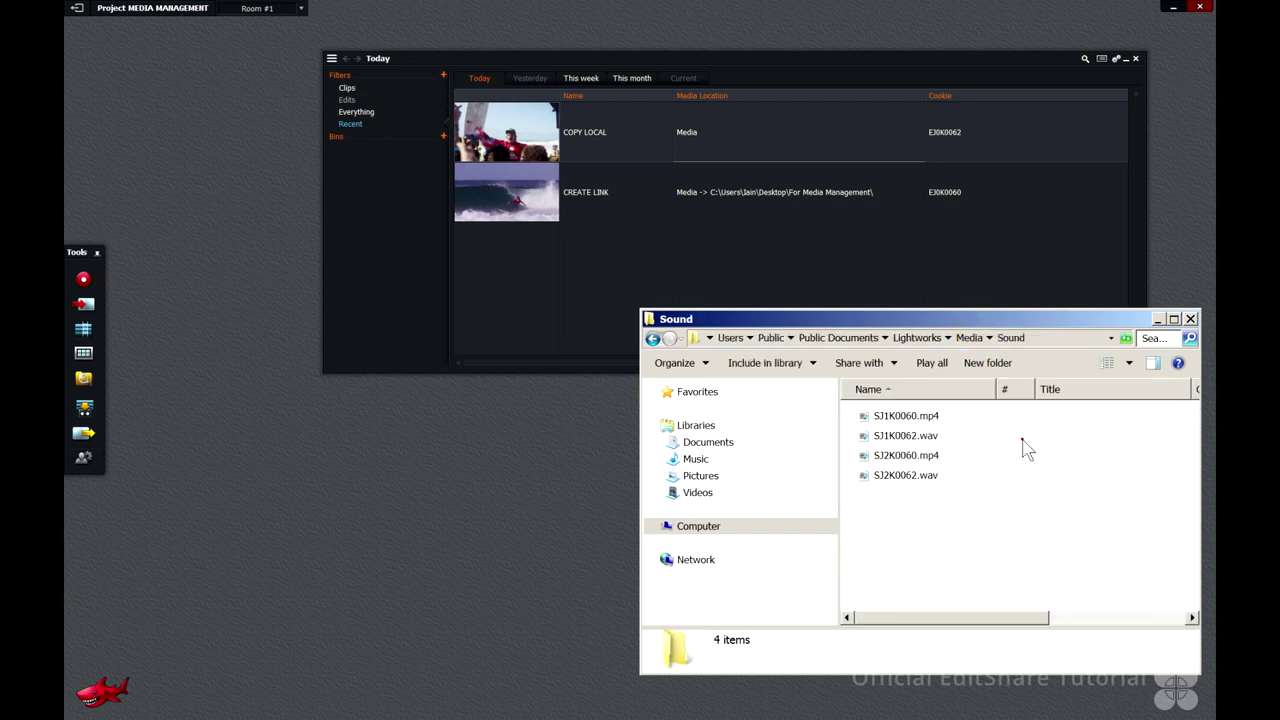
pyautogui.click(906, 438)
pyautogui.keyDown('ctrl'); pyautogui.click(905, 475); pyautogui.keyUp('ctrl')
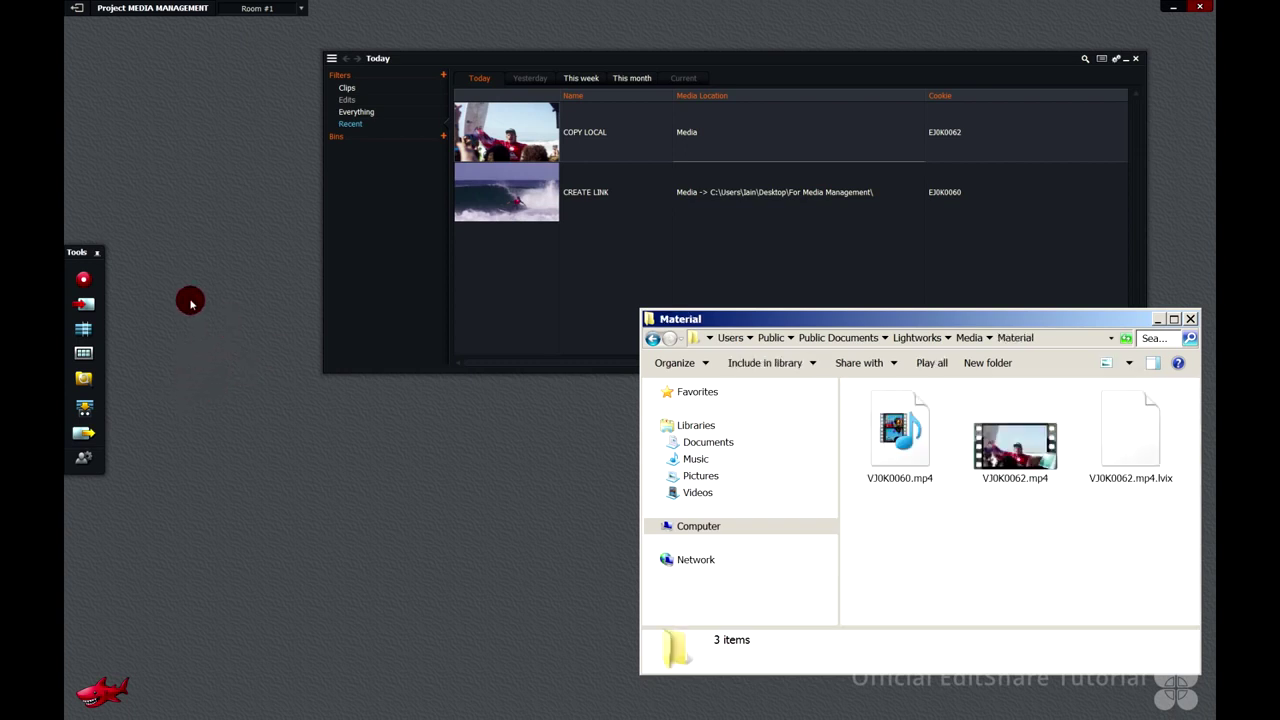
# - Import TRANSCODE.mp4 with the import mode set to Transcode
pyautogui.click(192, 298)
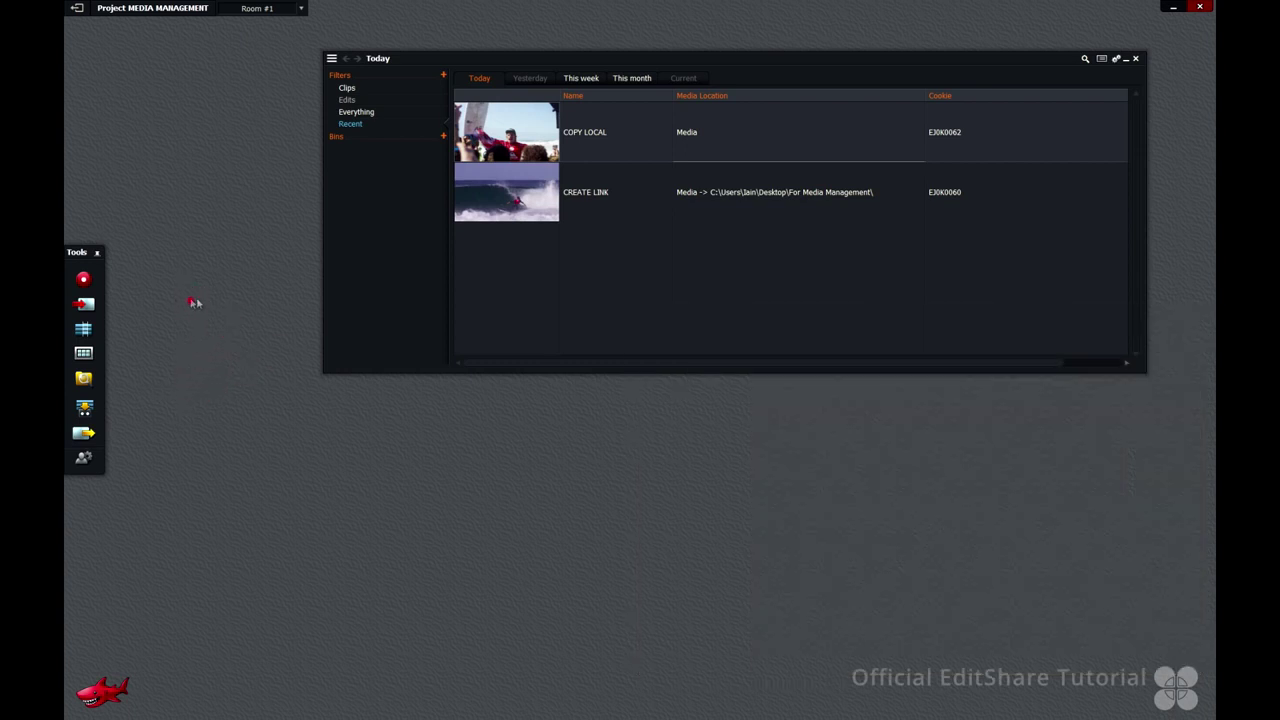
pyautogui.click(85, 307)
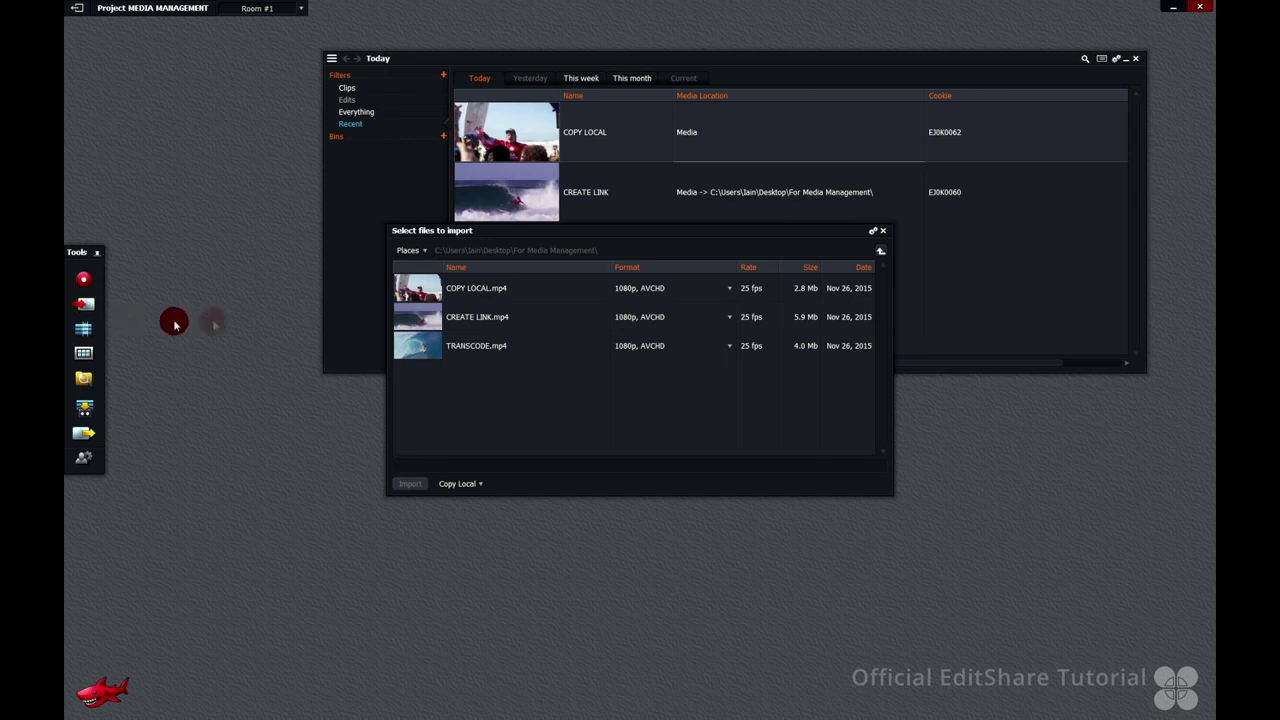
pyautogui.click(433, 344)
pyautogui.click(479, 484)
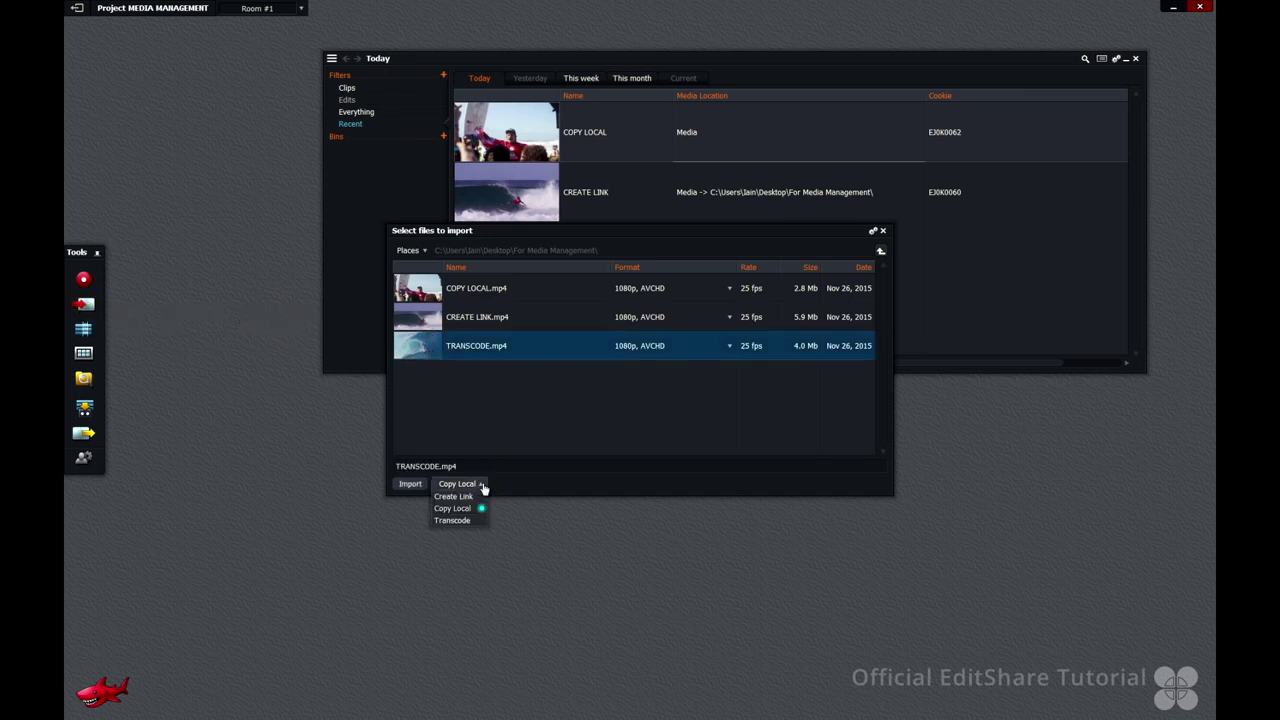
pyautogui.click(452, 520)
pyautogui.click(410, 484)
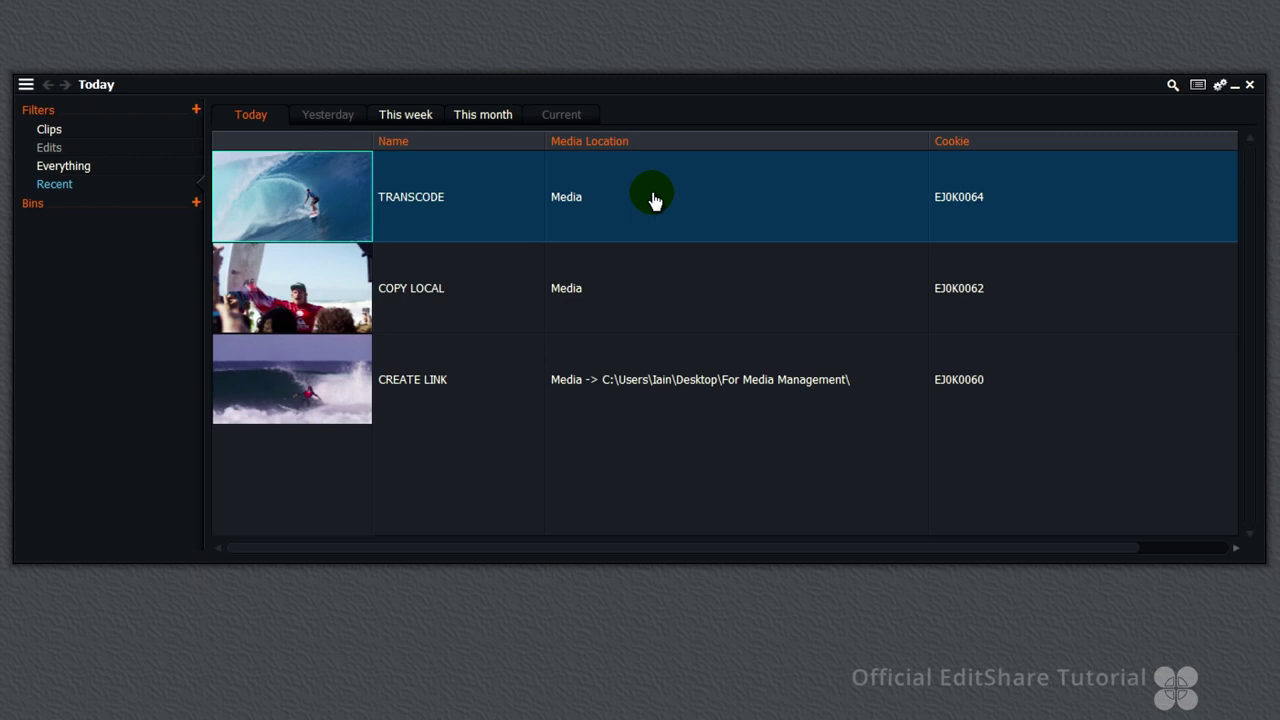
# - Reveal the TRANSCODE clip's media and select its two audio files in Media\Sound
pyautogui.click(570, 203)
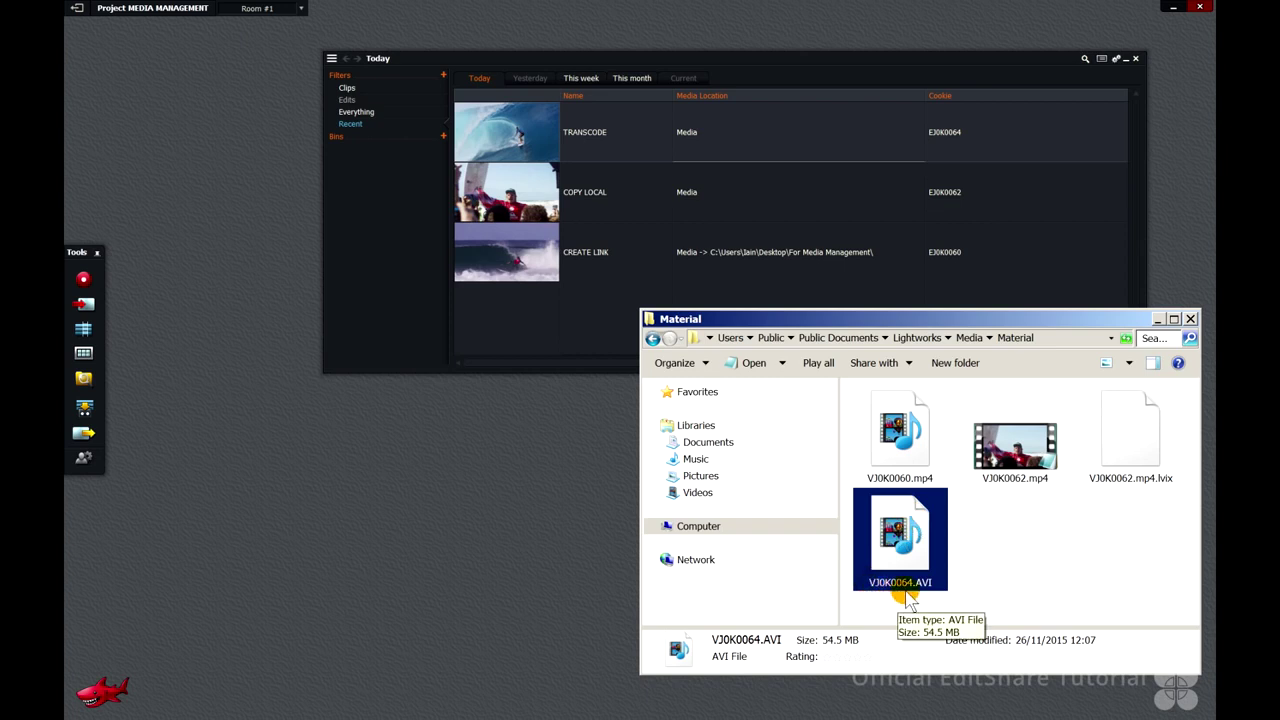
pyautogui.click(970, 338)
pyautogui.doubleClick(1010, 440)
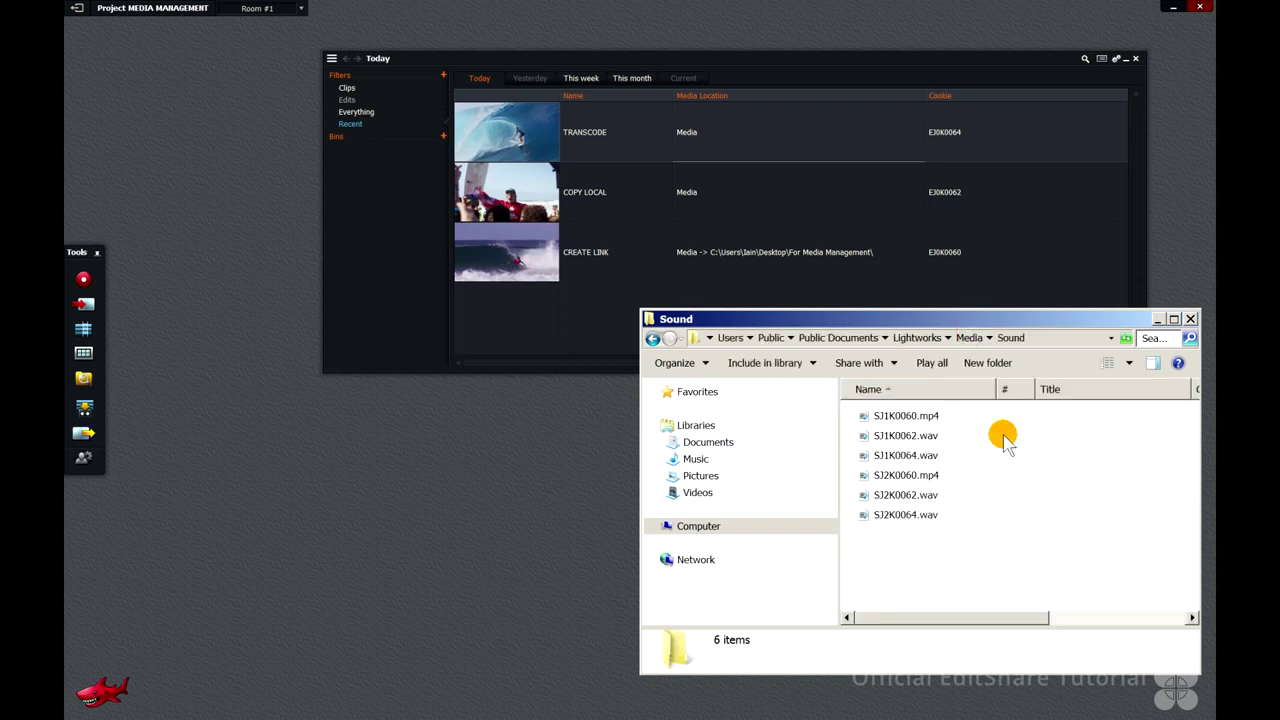
pyautogui.click(1010, 455)
pyautogui.keyDown('ctrl'); pyautogui.click(1020, 514); pyautogui.keyUp('ctrl')
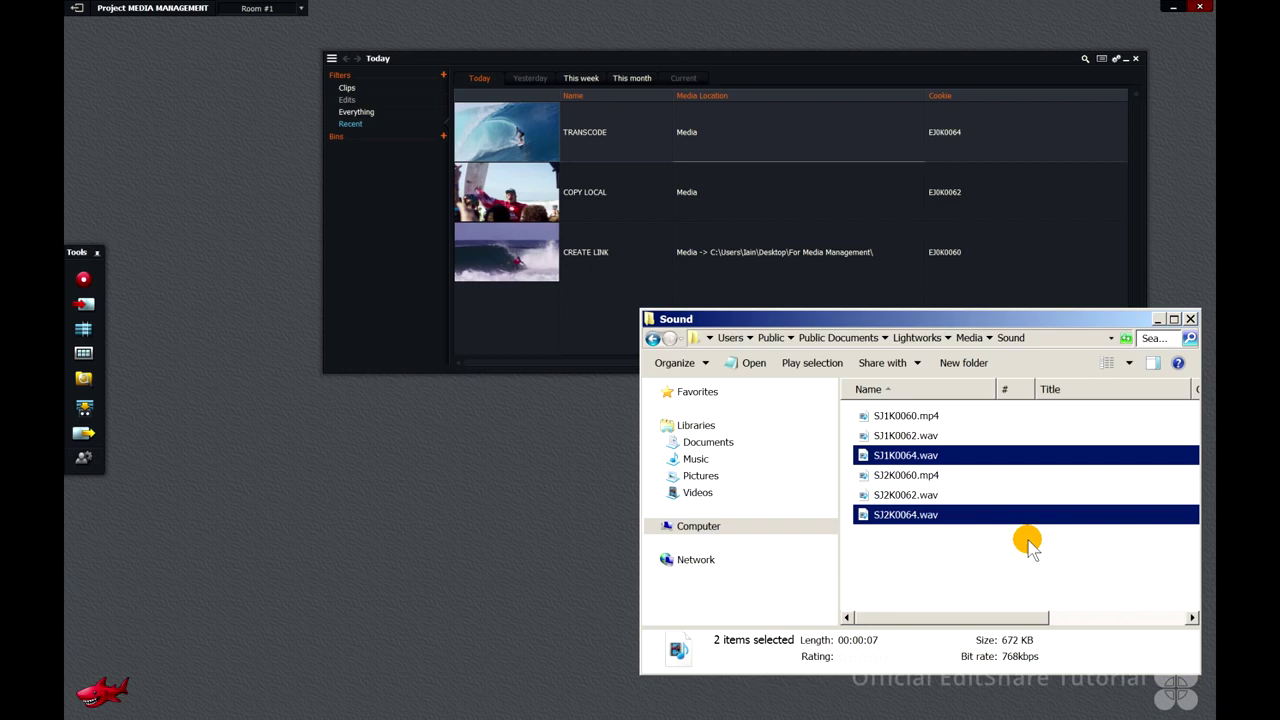
pyautogui.click(697, 410)
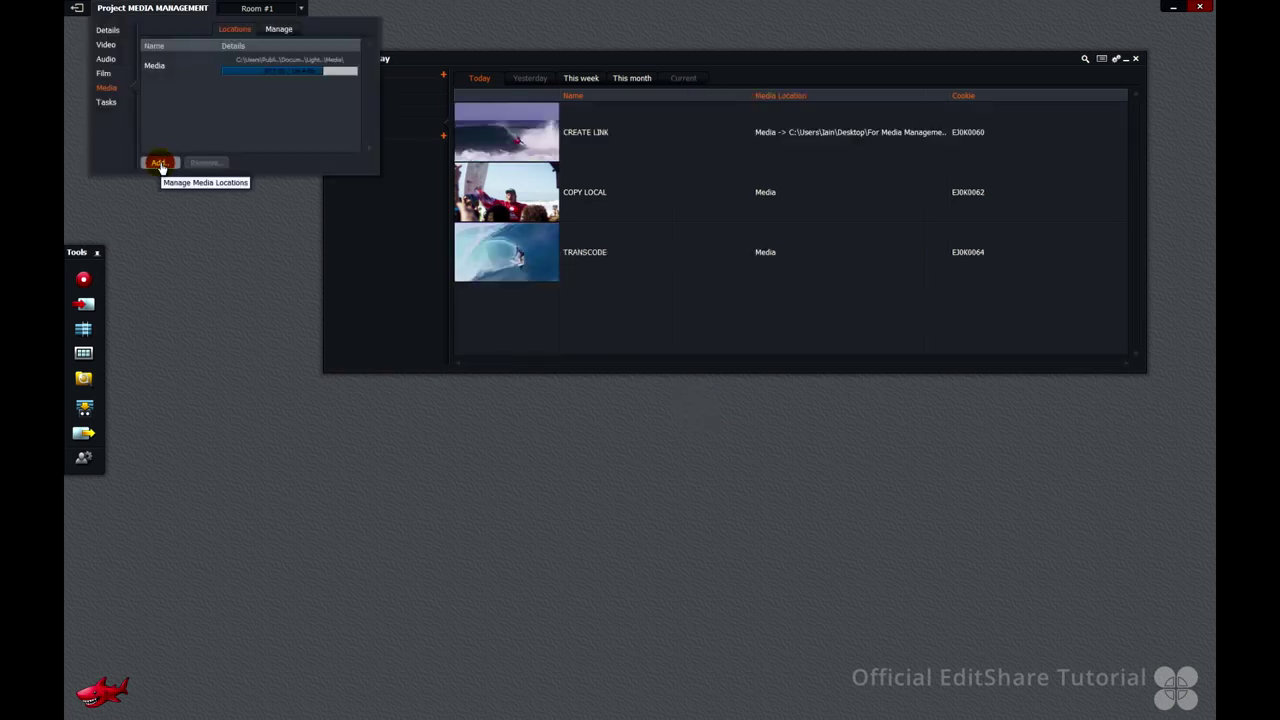
# - Add J:\USB DRIVE LWKS MEDIA as a second project media location
pyautogui.click(160, 163)
pyautogui.click(537, 280)
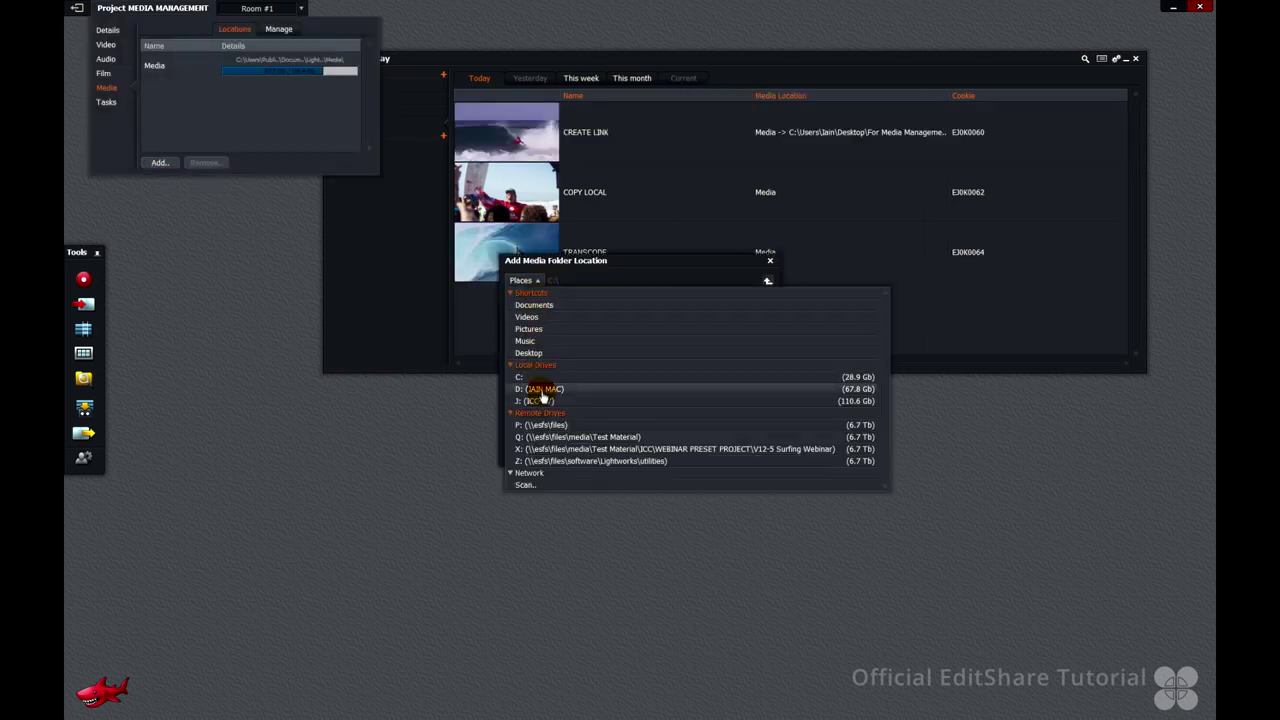
pyautogui.click(540, 401)
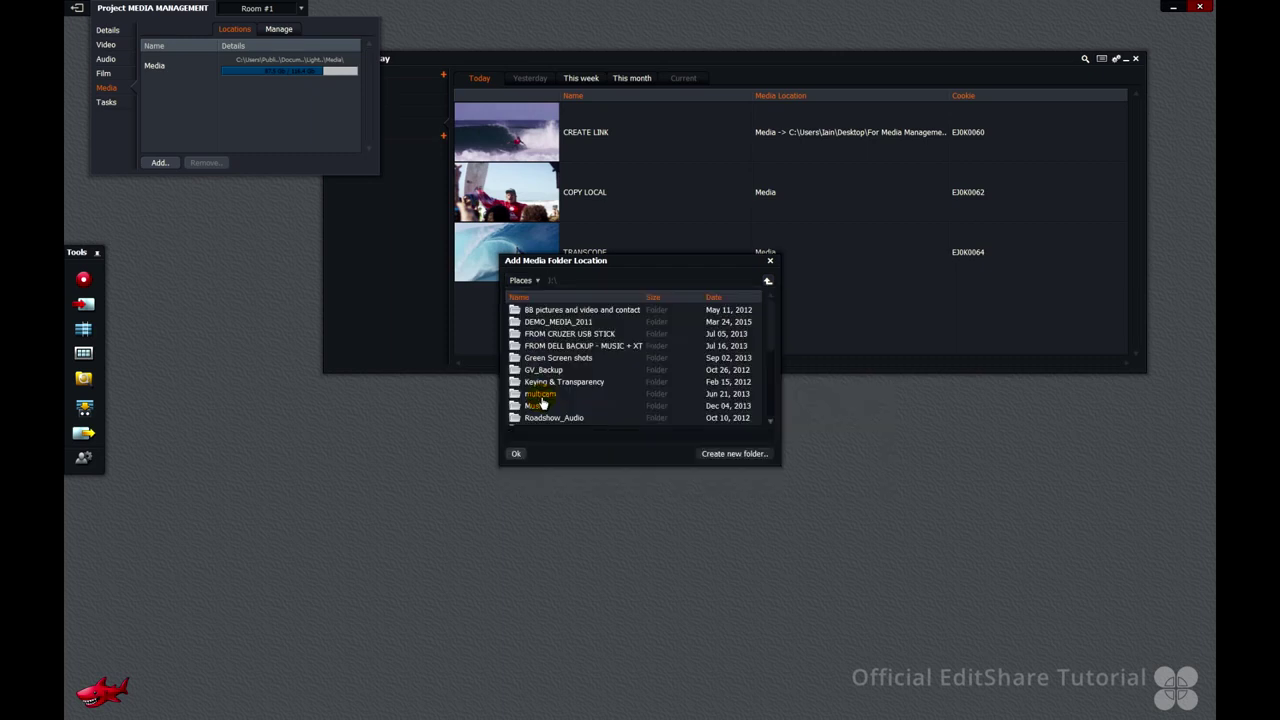
pyautogui.scroll(-4, 540, 410)
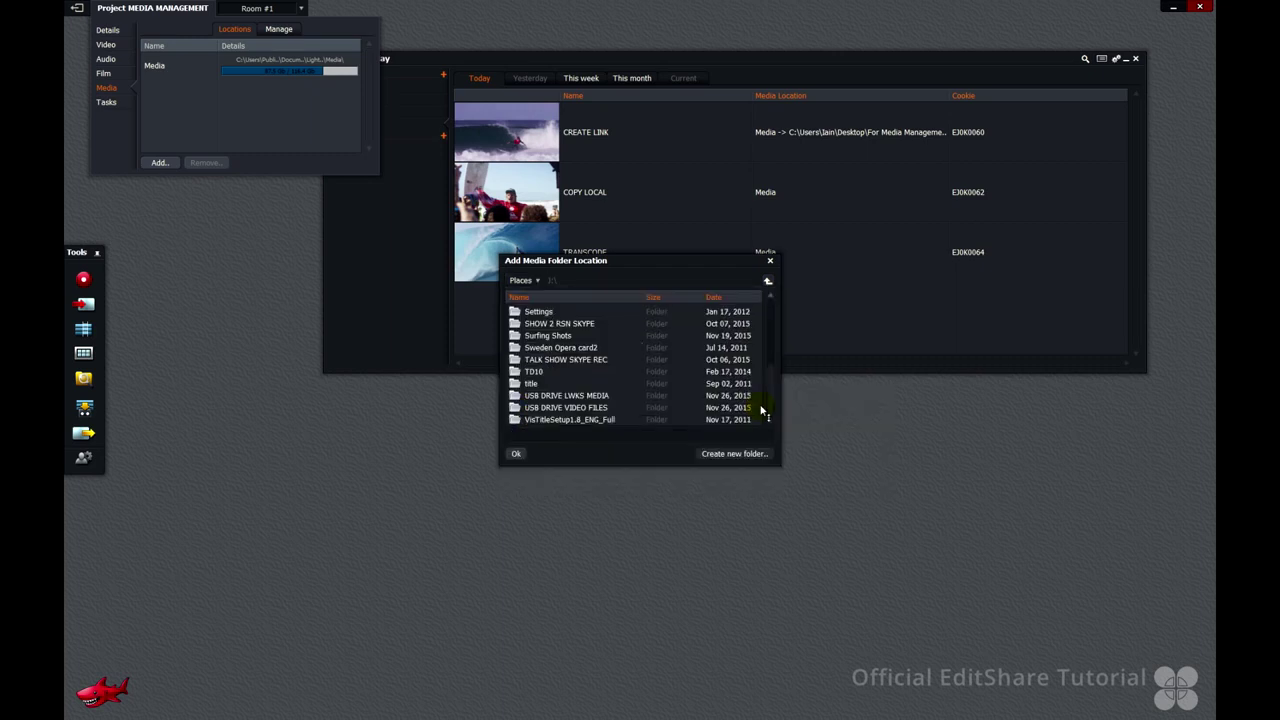
pyautogui.doubleClick(602, 396)
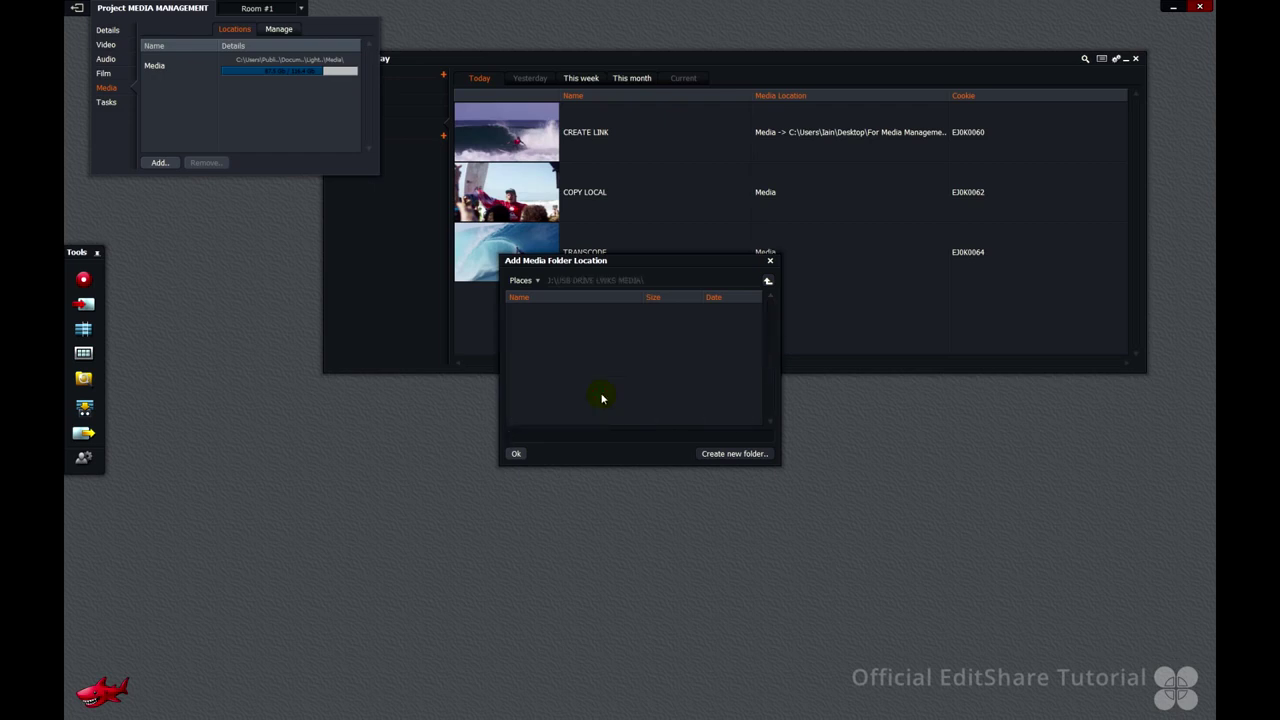
pyautogui.click(516, 455)
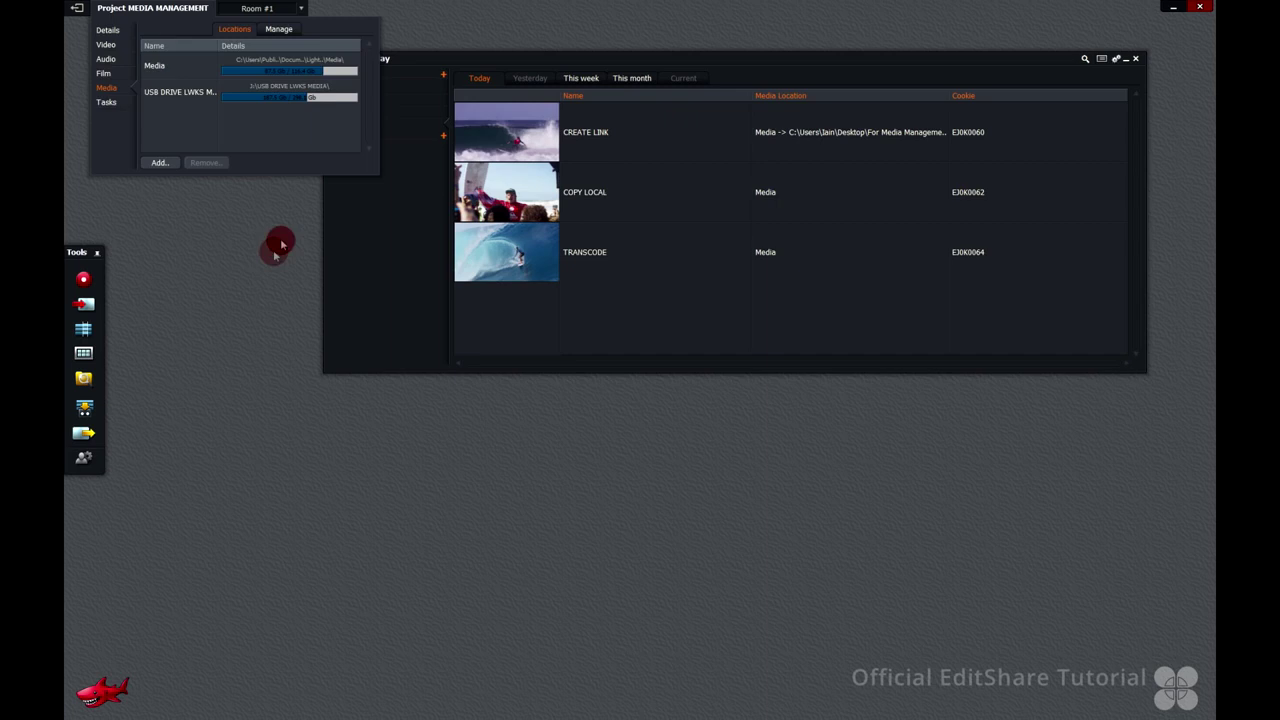
# - Browse to J:\USB DRIVE VIDEO FILES, choose Create Link mode and select EXT HDD LINK-TO.mp4
pyautogui.click(85, 306)
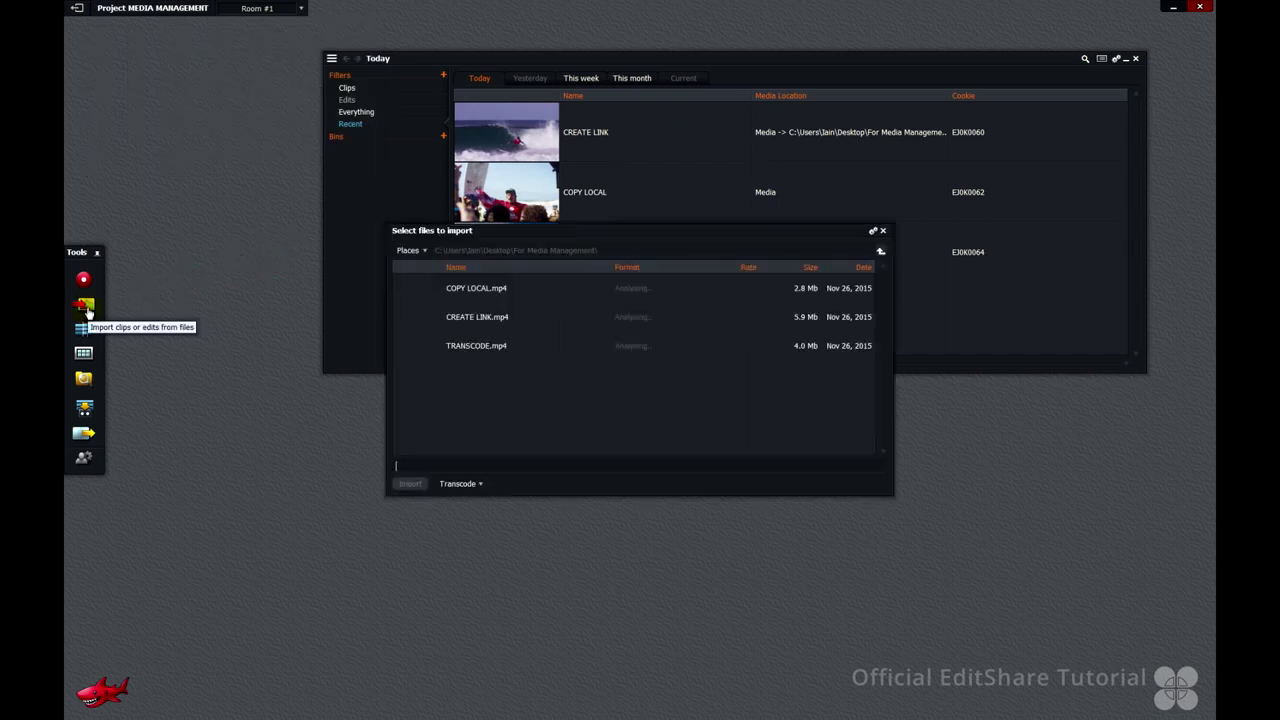
pyautogui.click(426, 252)
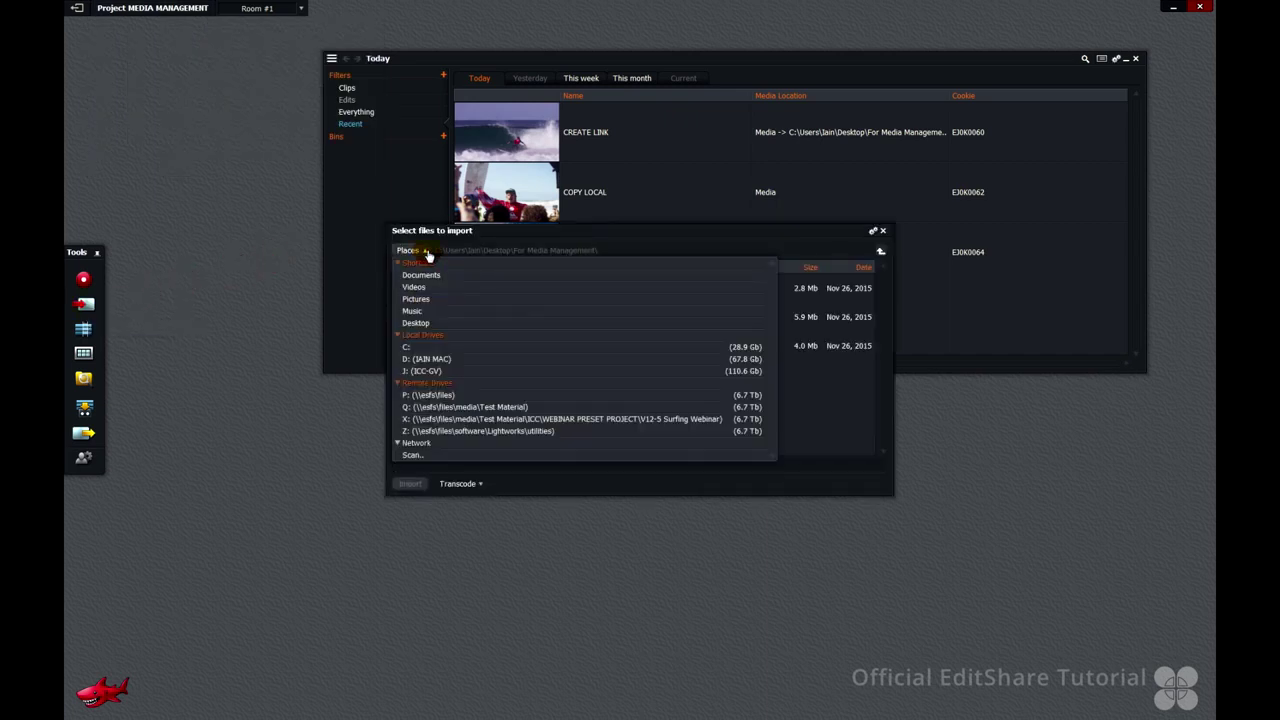
pyautogui.click(428, 371)
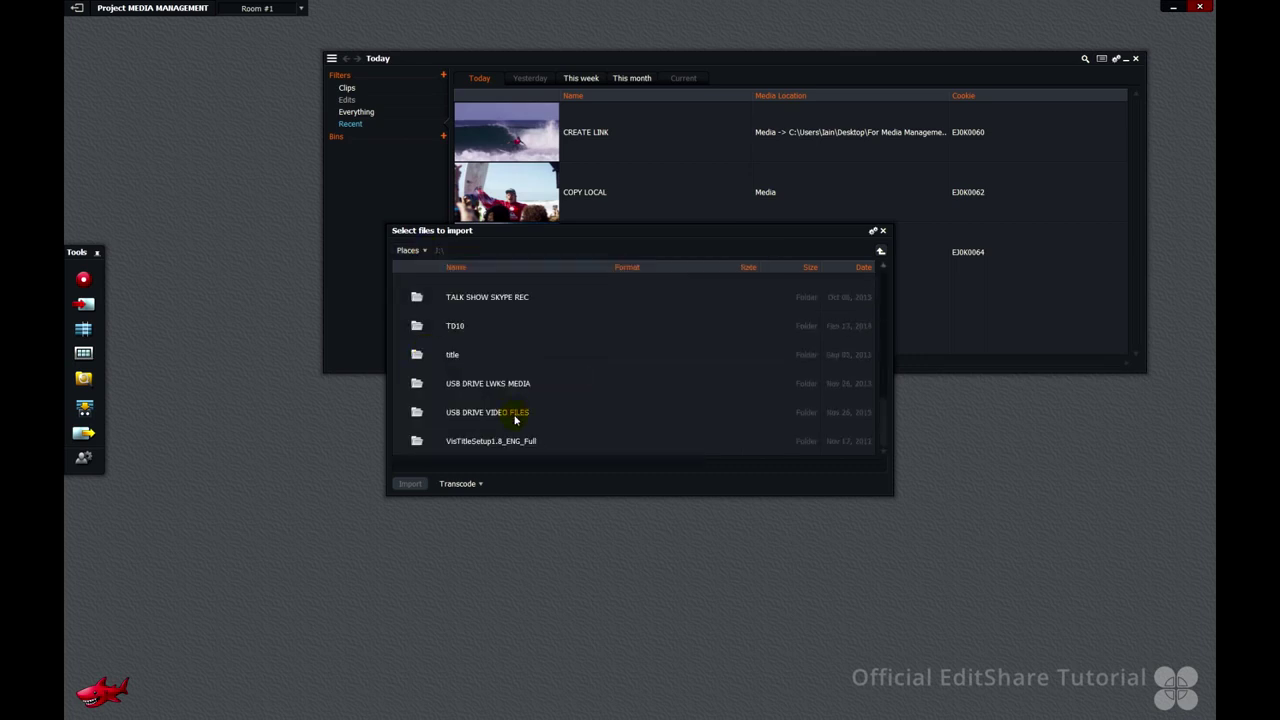
pyautogui.doubleClick(515, 420)
pyautogui.click(478, 484)
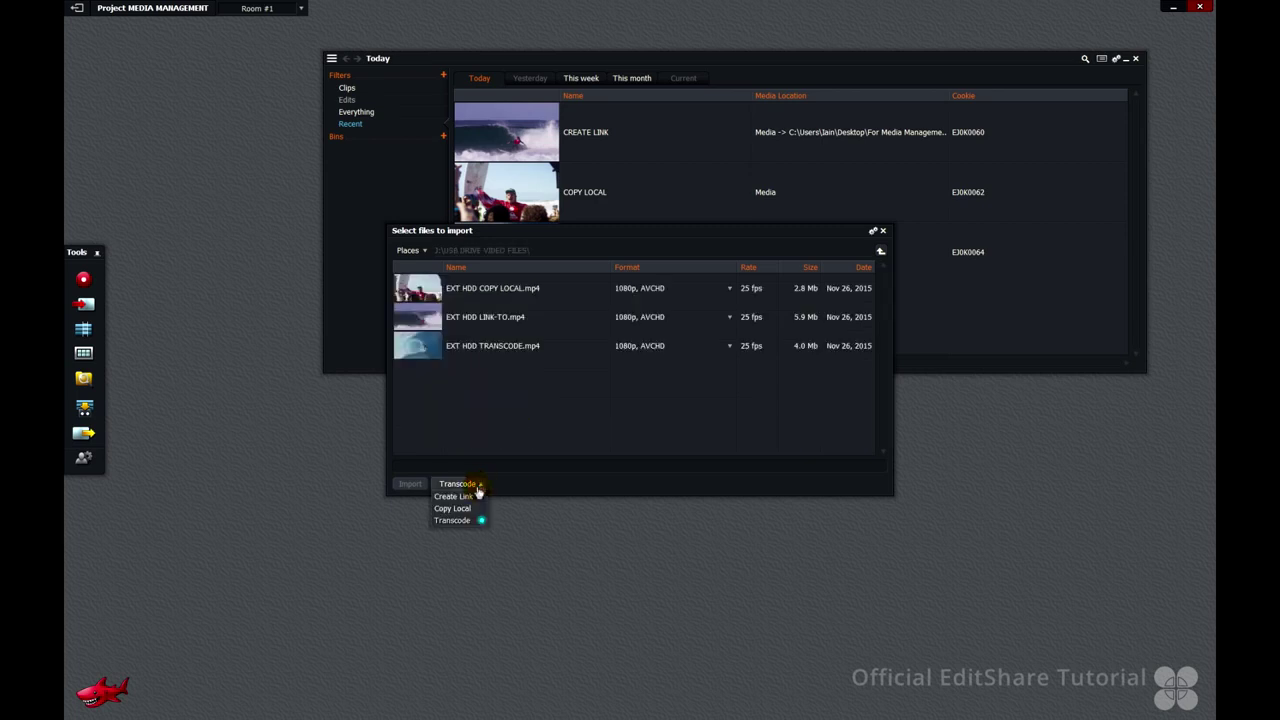
pyautogui.click(466, 496)
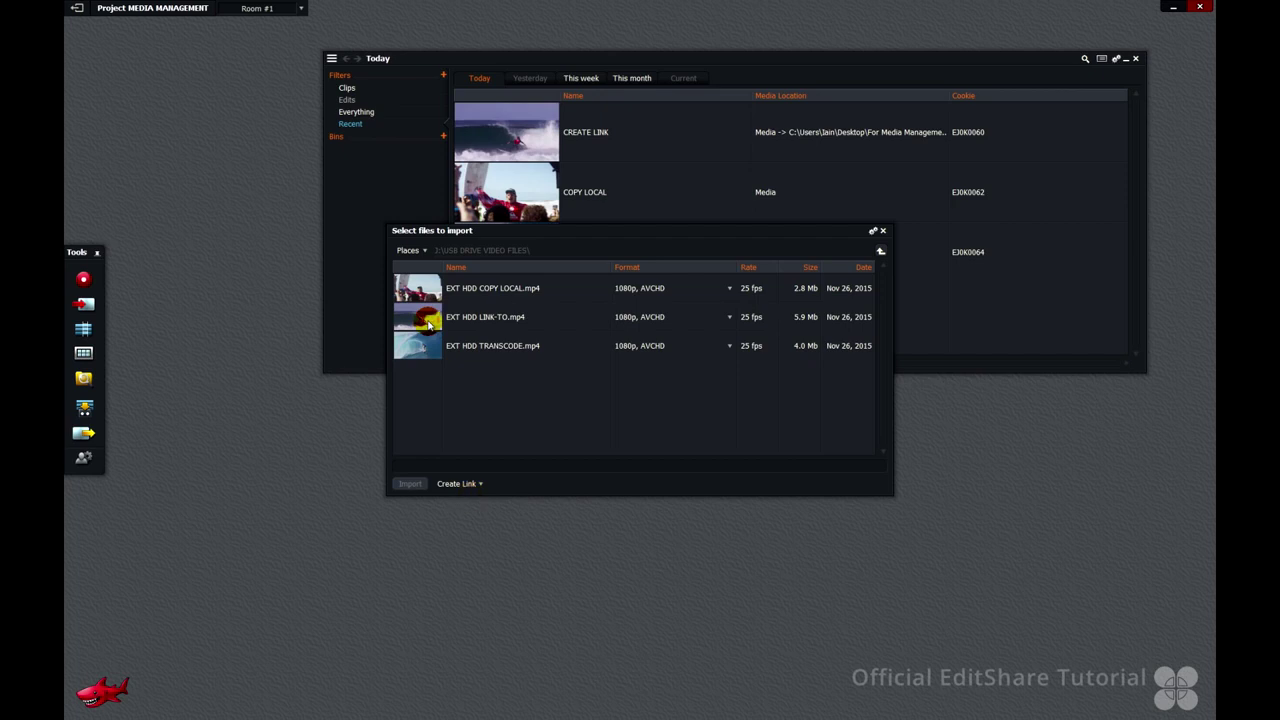
pyautogui.click(428, 321)
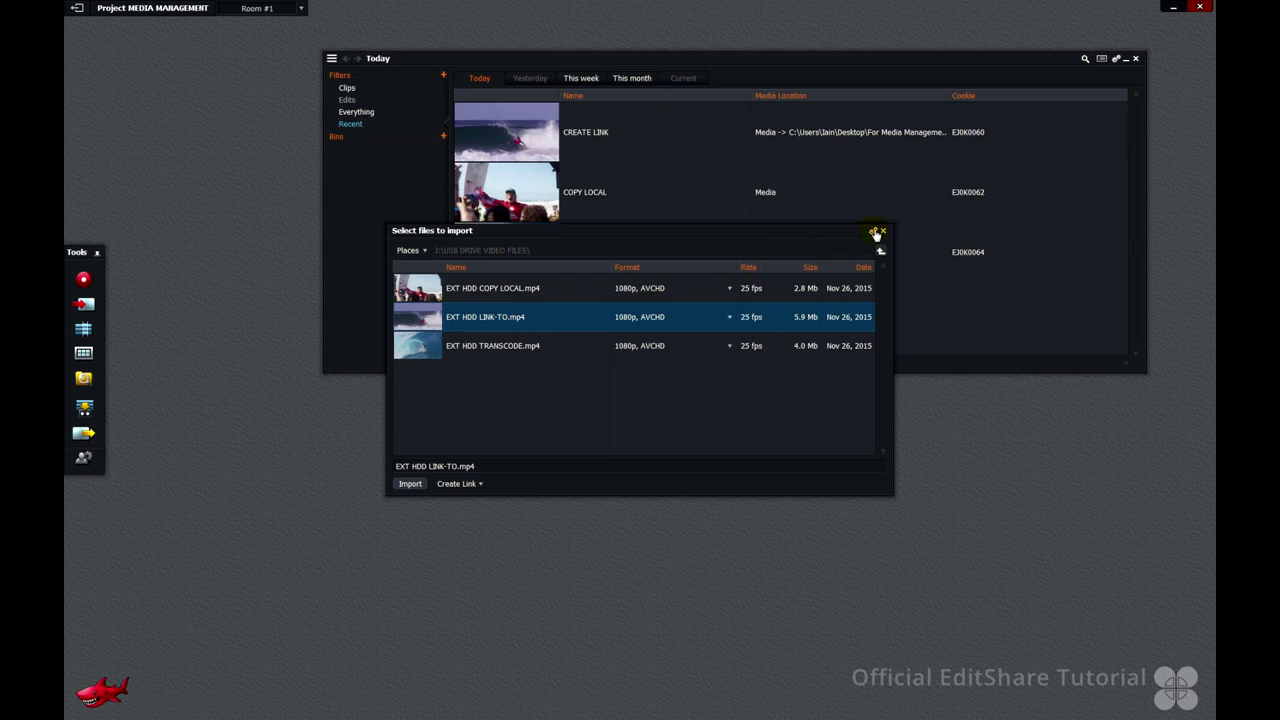
# - Change the import Destination from Auto to USB DRIVE LWKS MEDIA
pyautogui.click(874, 232)
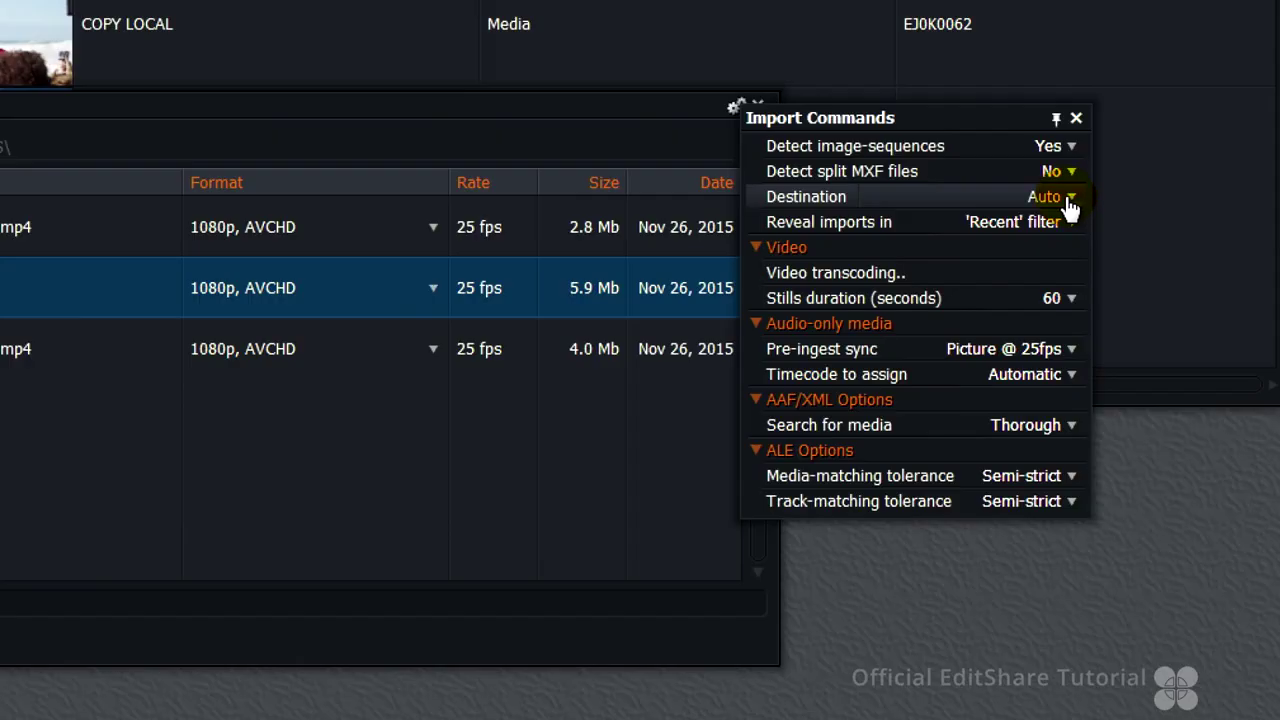
pyautogui.click(1068, 200)
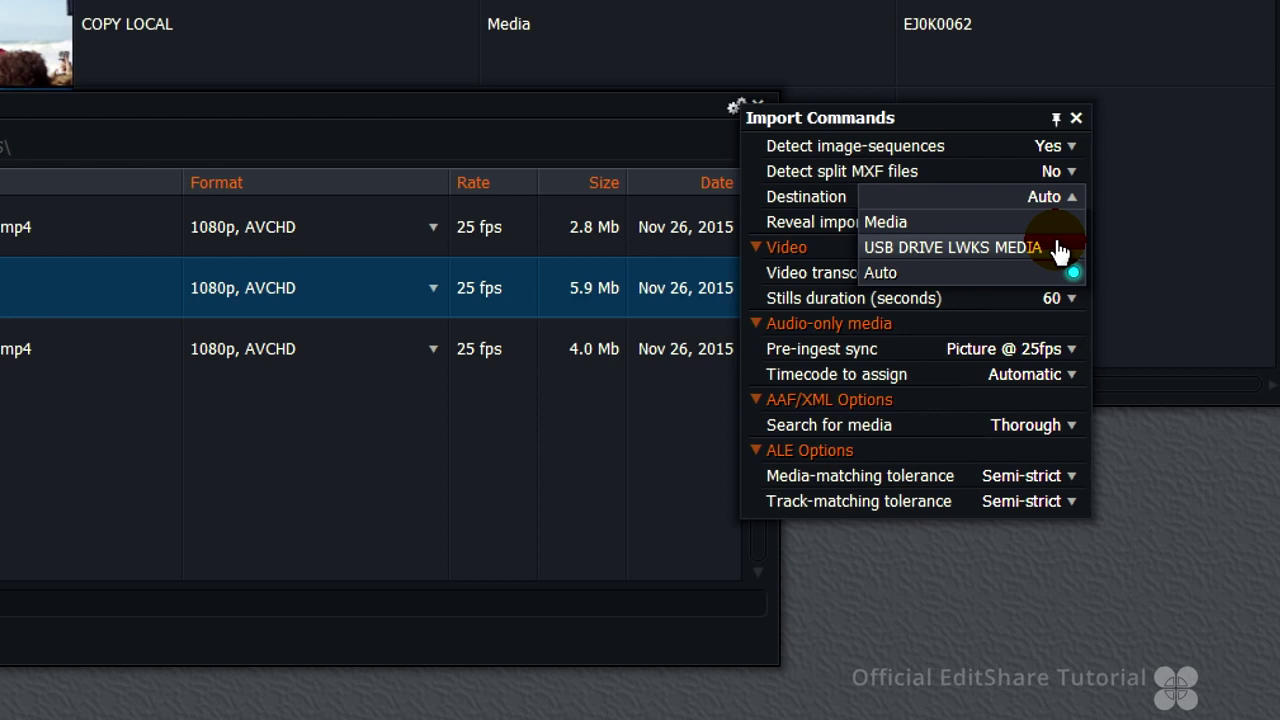
pyautogui.click(1059, 250)
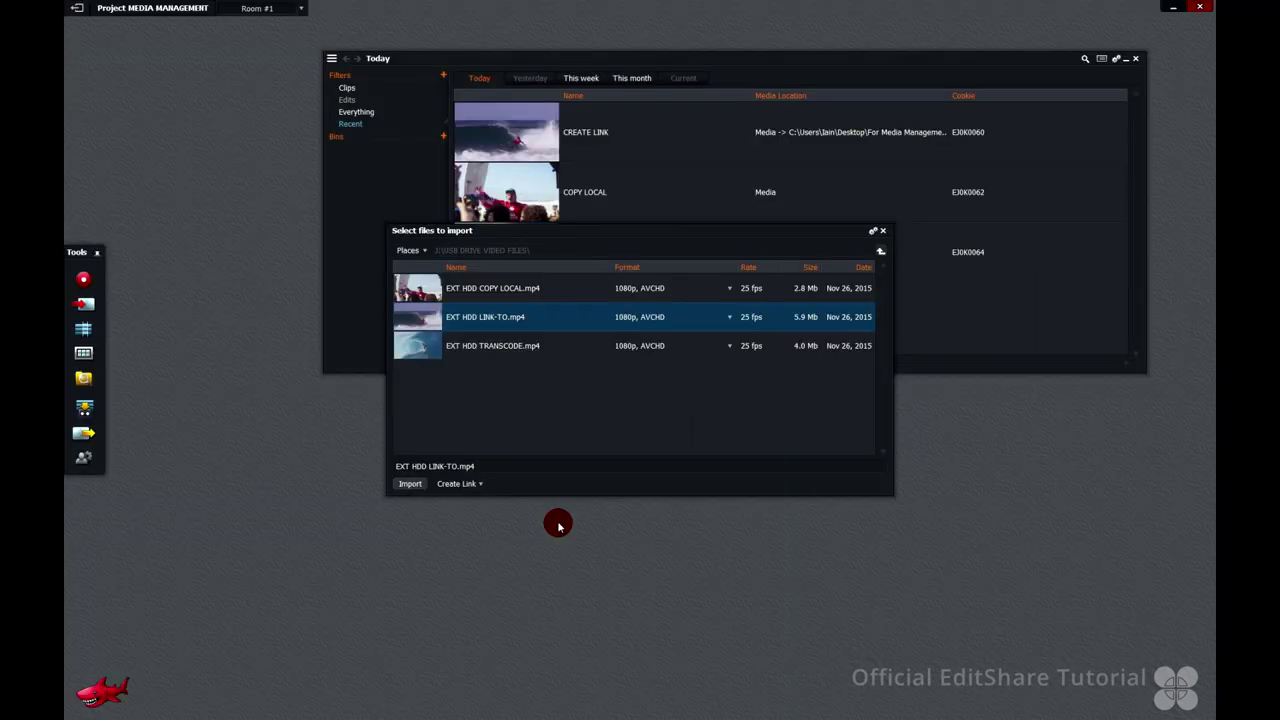
# - Import the EXT HDD LINK-TO clip, linking its media to J:\USB DRIVE VIDEO FILES
pyautogui.click(411, 485)
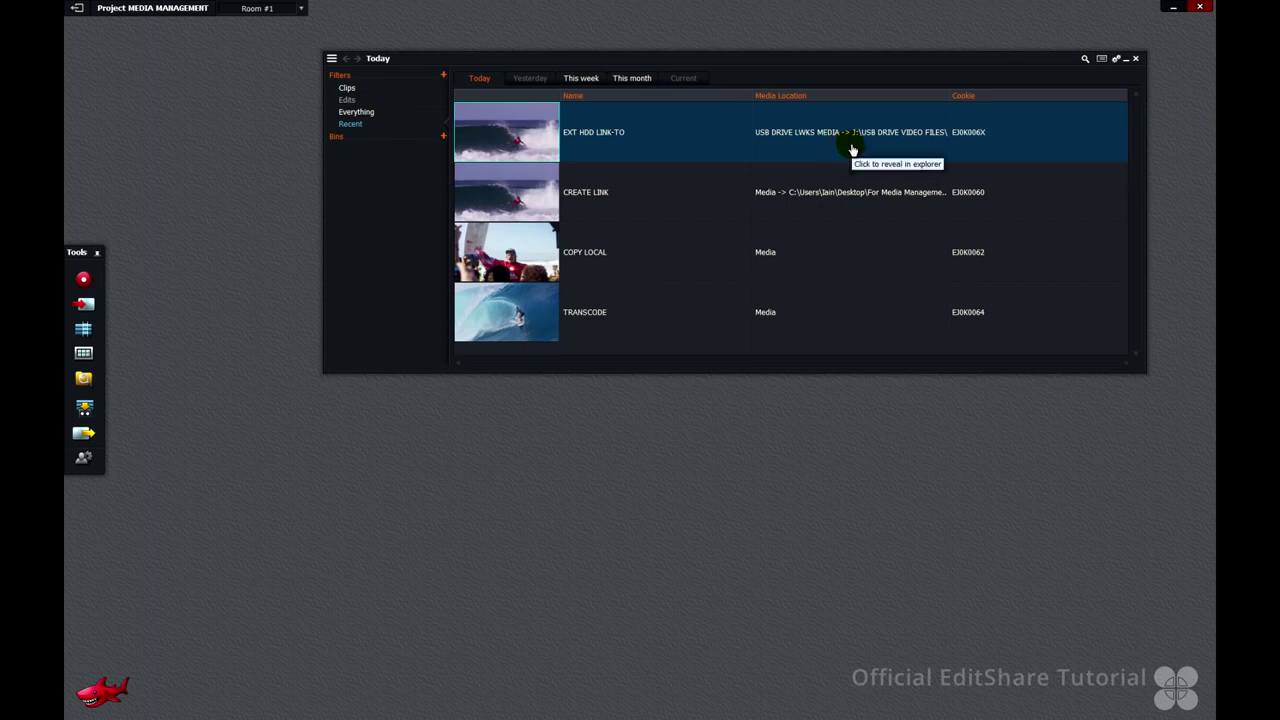
# - Browse J:\USB DRIVE LWKS MEDIA, inspecting Material's 512-byte VJ0K006X.mp4, then open the Sound folder
pyautogui.click(940, 149)
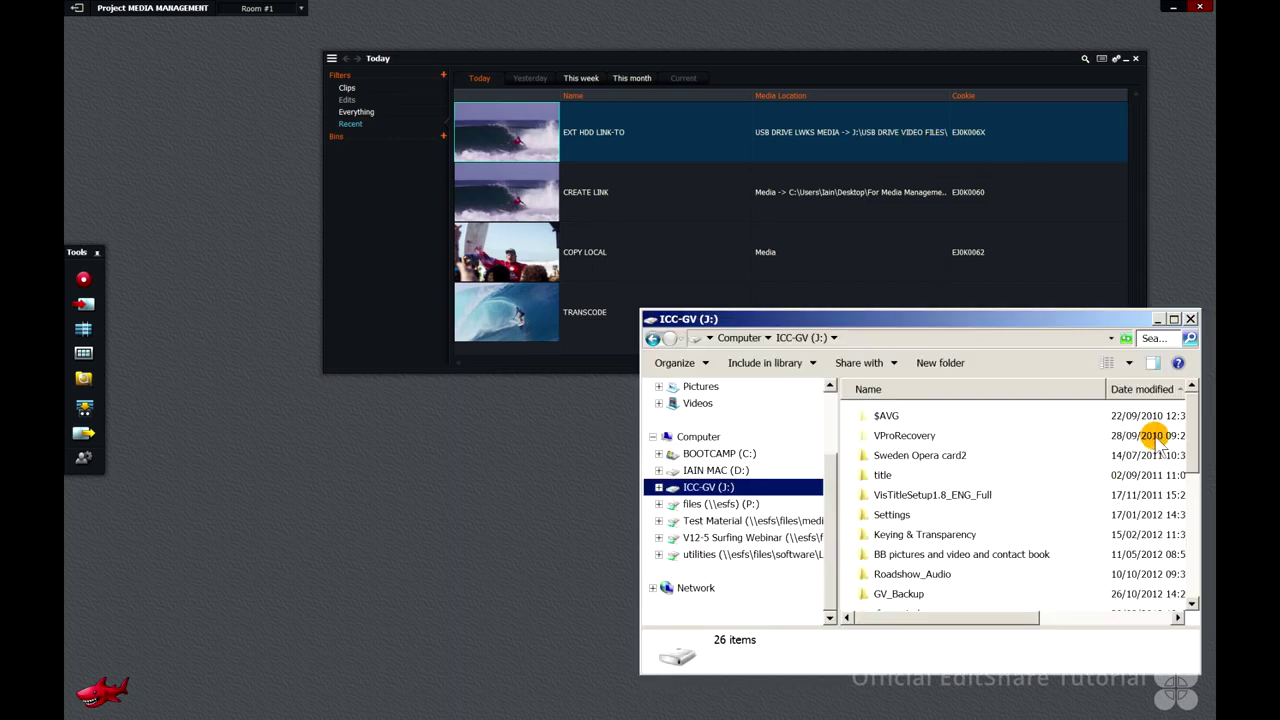
pyautogui.scroll(-6, 1100, 480)
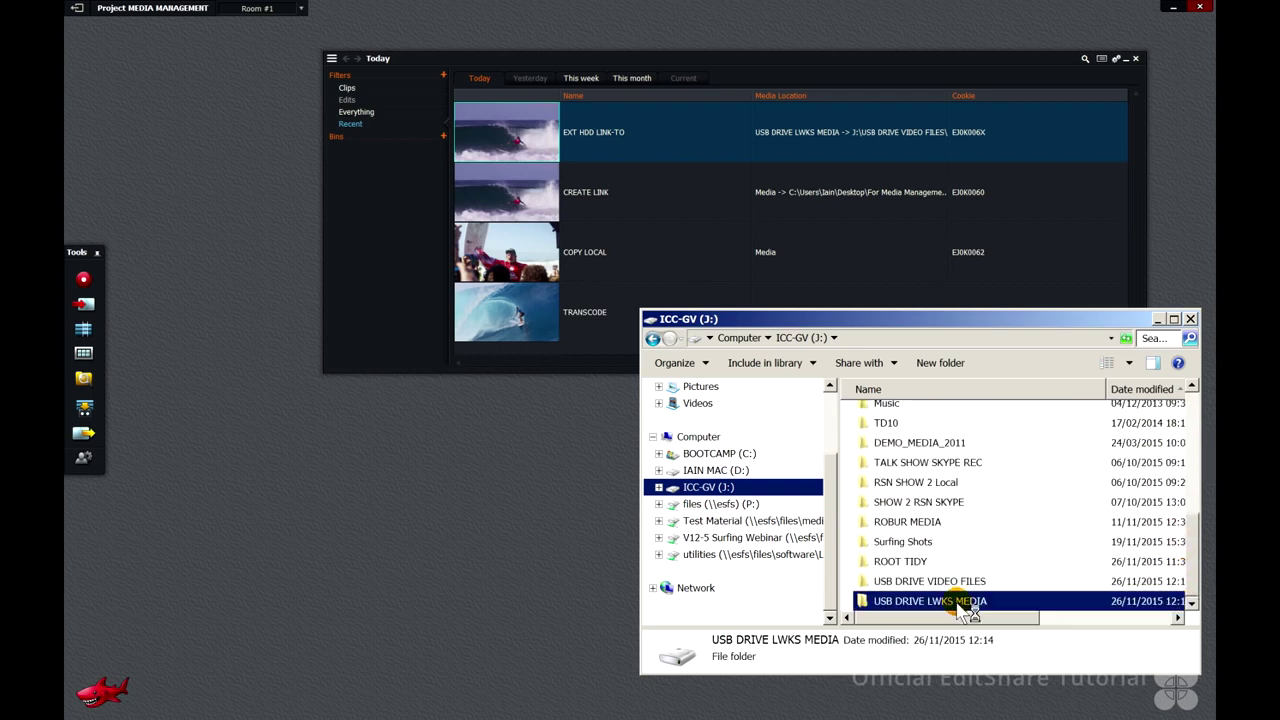
pyautogui.doubleClick(960, 601)
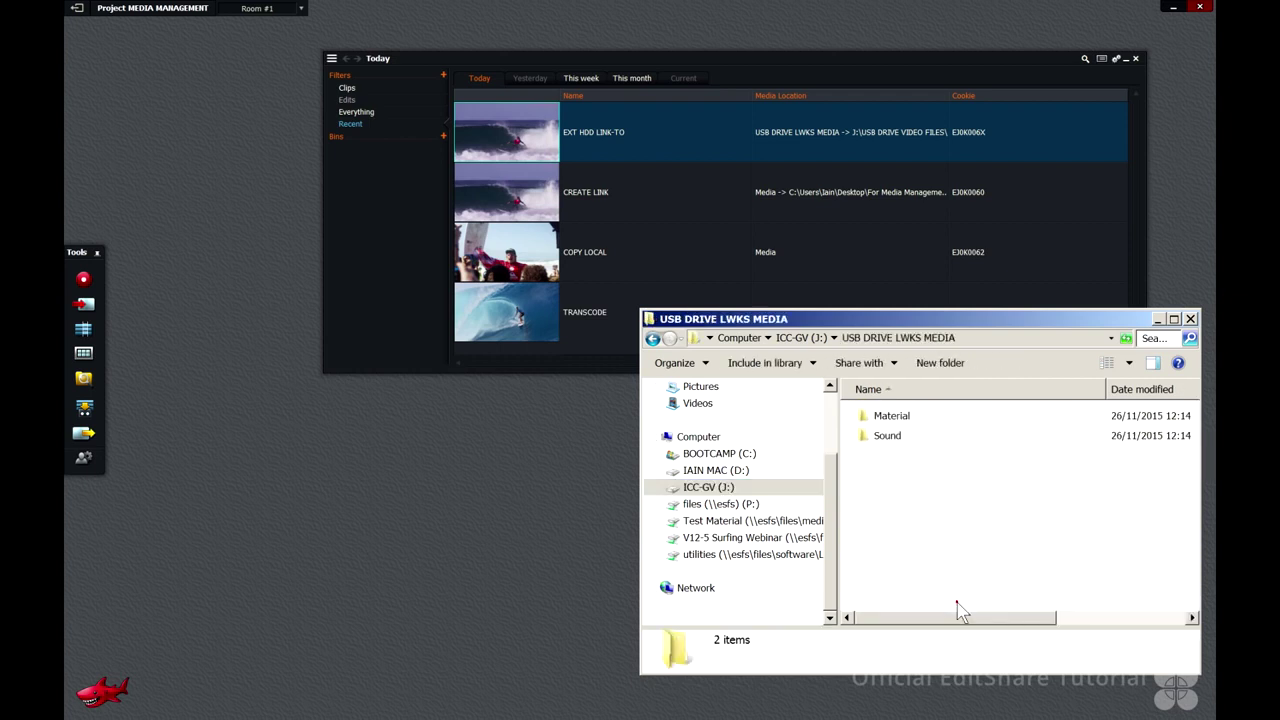
pyautogui.doubleClick(896, 418)
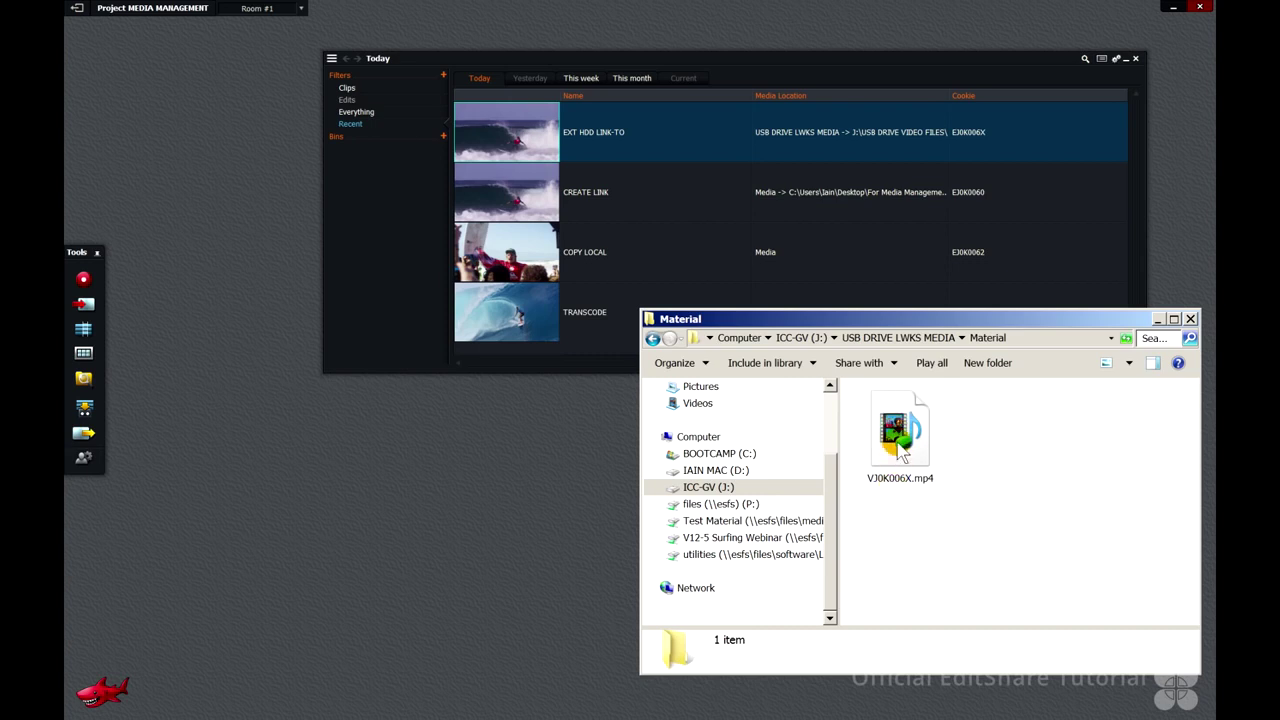
pyautogui.click(900, 440)
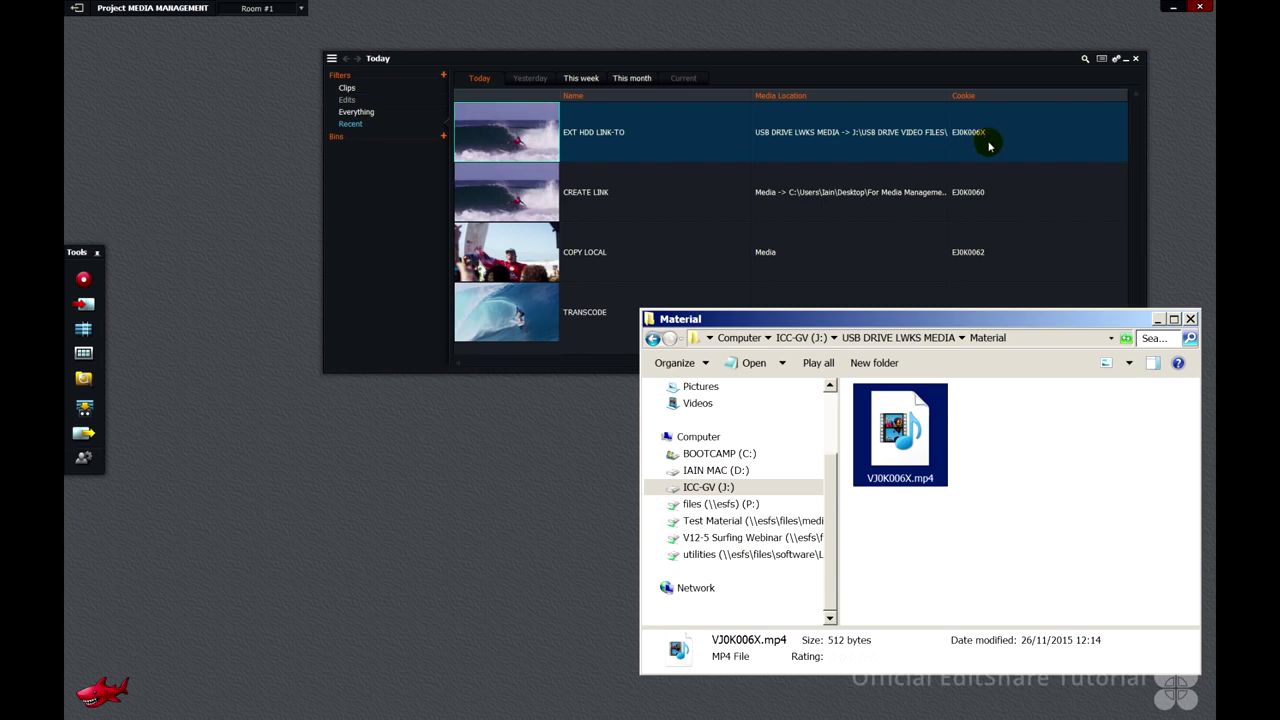
pyautogui.click(898, 337)
pyautogui.doubleClick(890, 432)
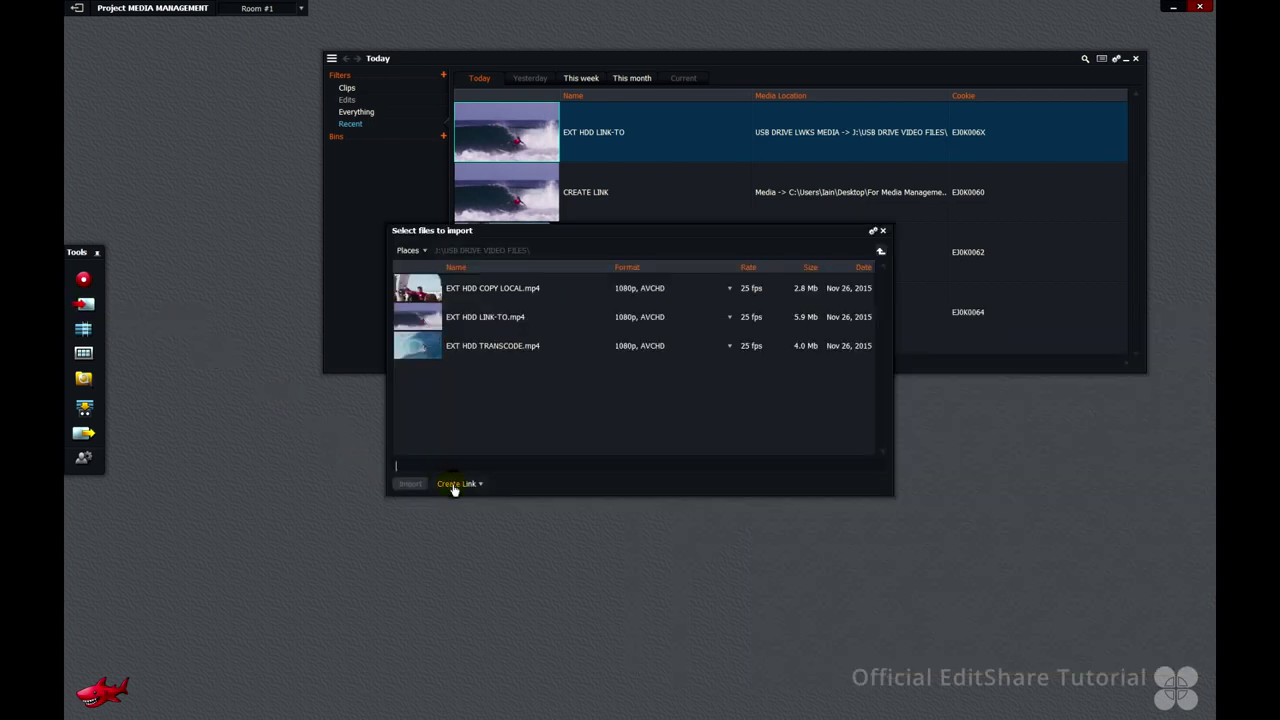
# - Import EXT HDD COPY LOCAL.mp4 with Copy Local and reveal its copied media file
pyautogui.click(453, 488)
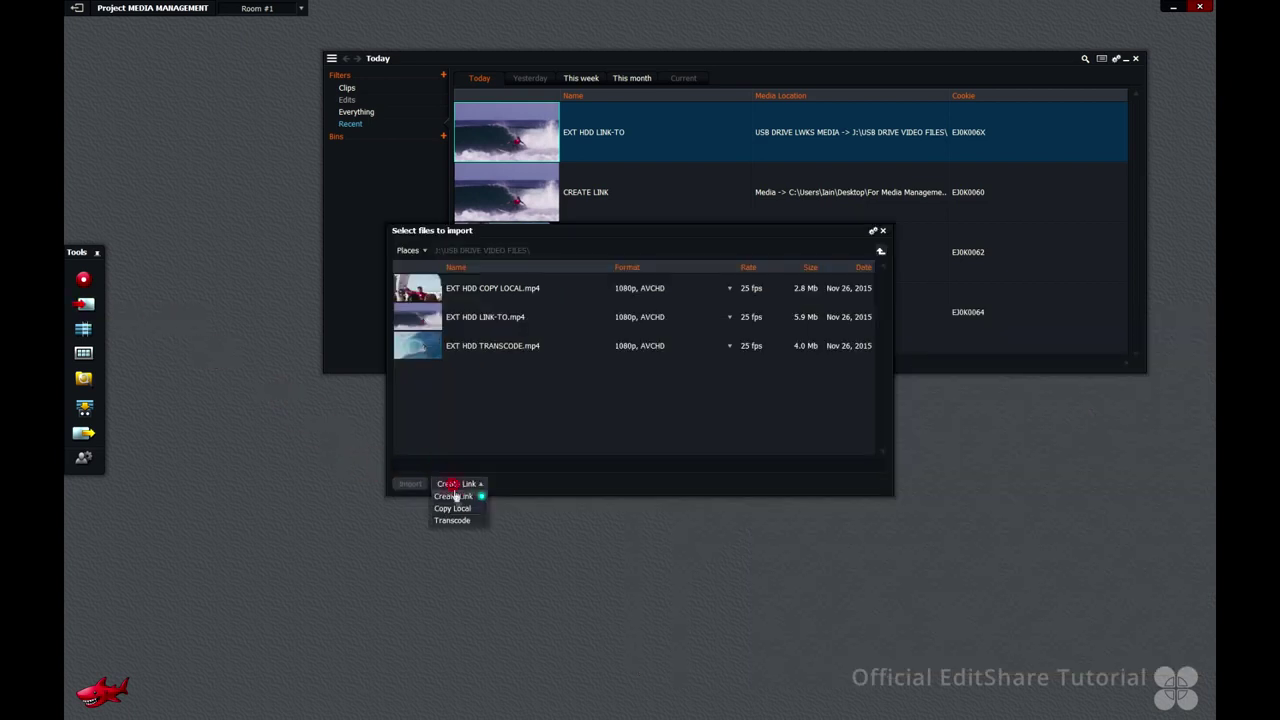
pyautogui.click(458, 506)
pyautogui.click(430, 295)
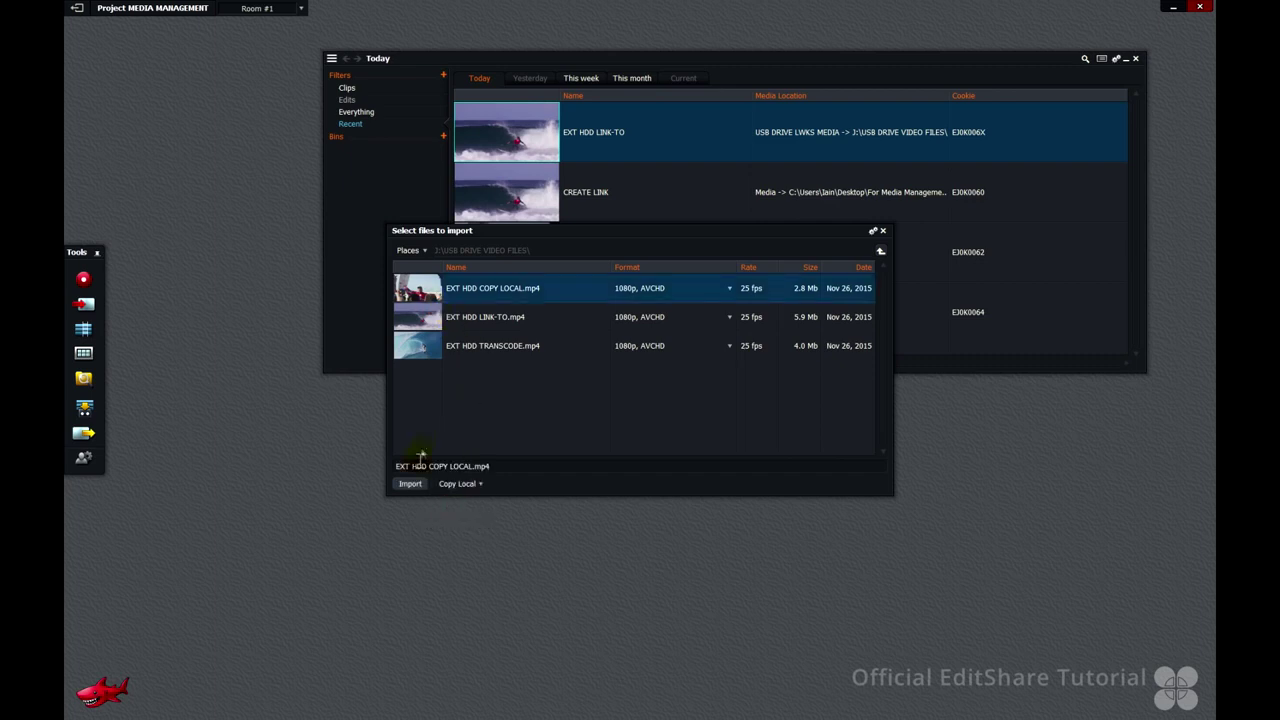
pyautogui.click(411, 485)
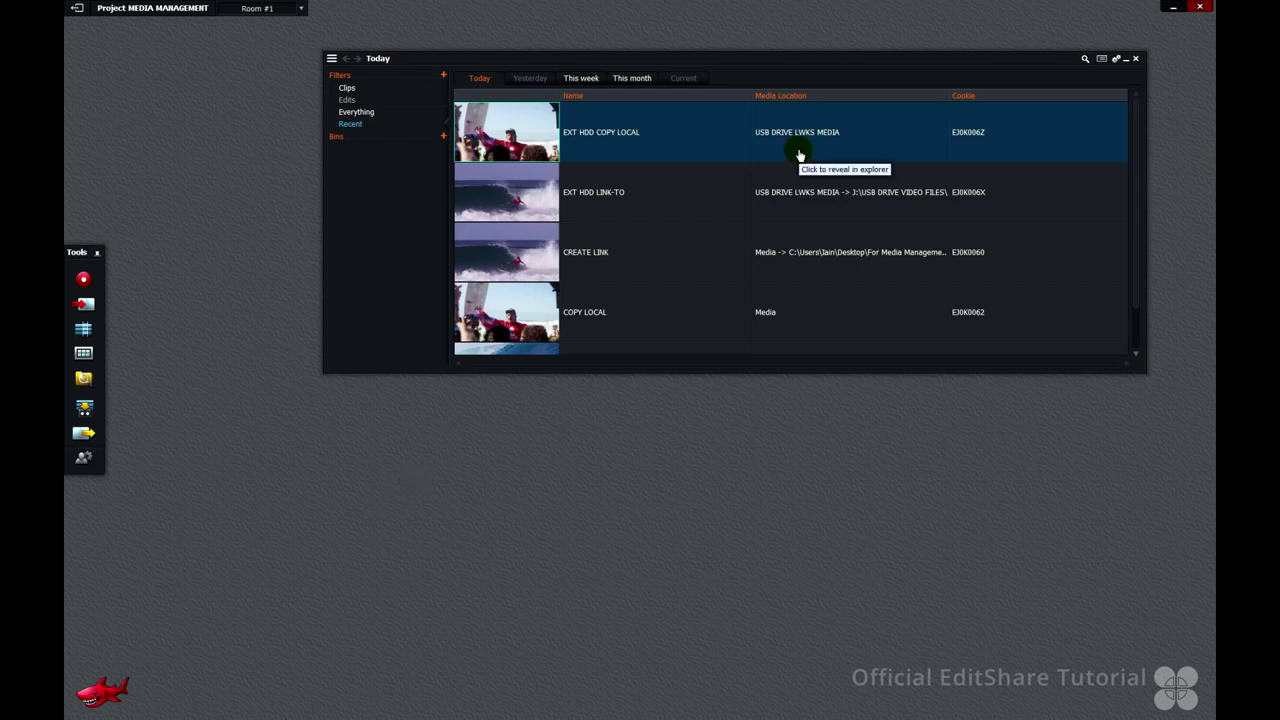
pyautogui.click(767, 148)
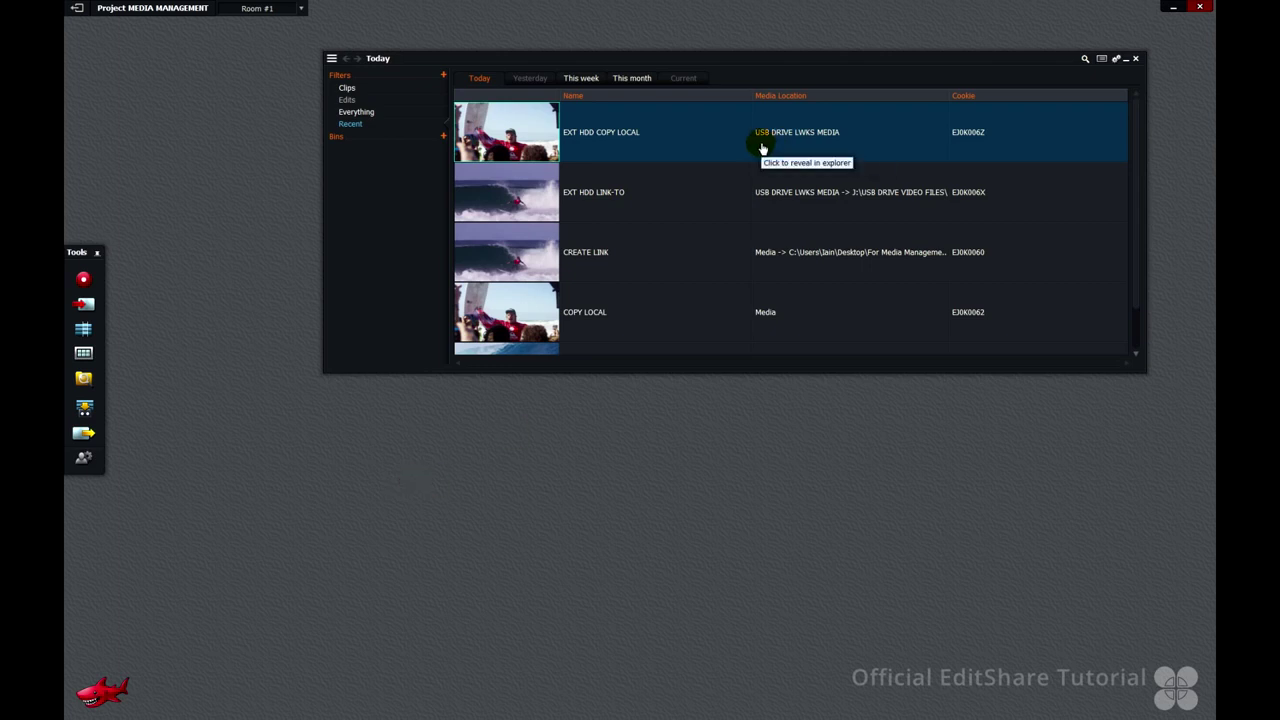
pyautogui.click(790, 148)
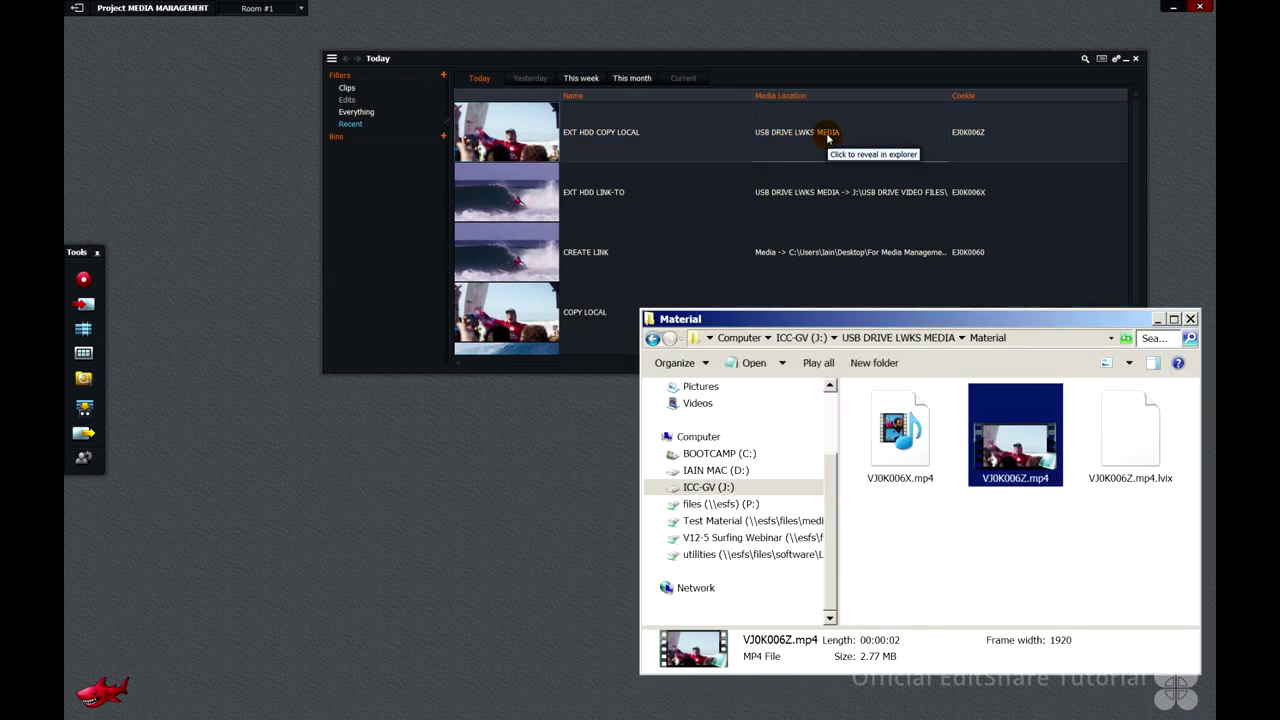
# - Import EXT HDD TRANSCODE.mp4 using the Transcode import method
pyautogui.click(84, 304)
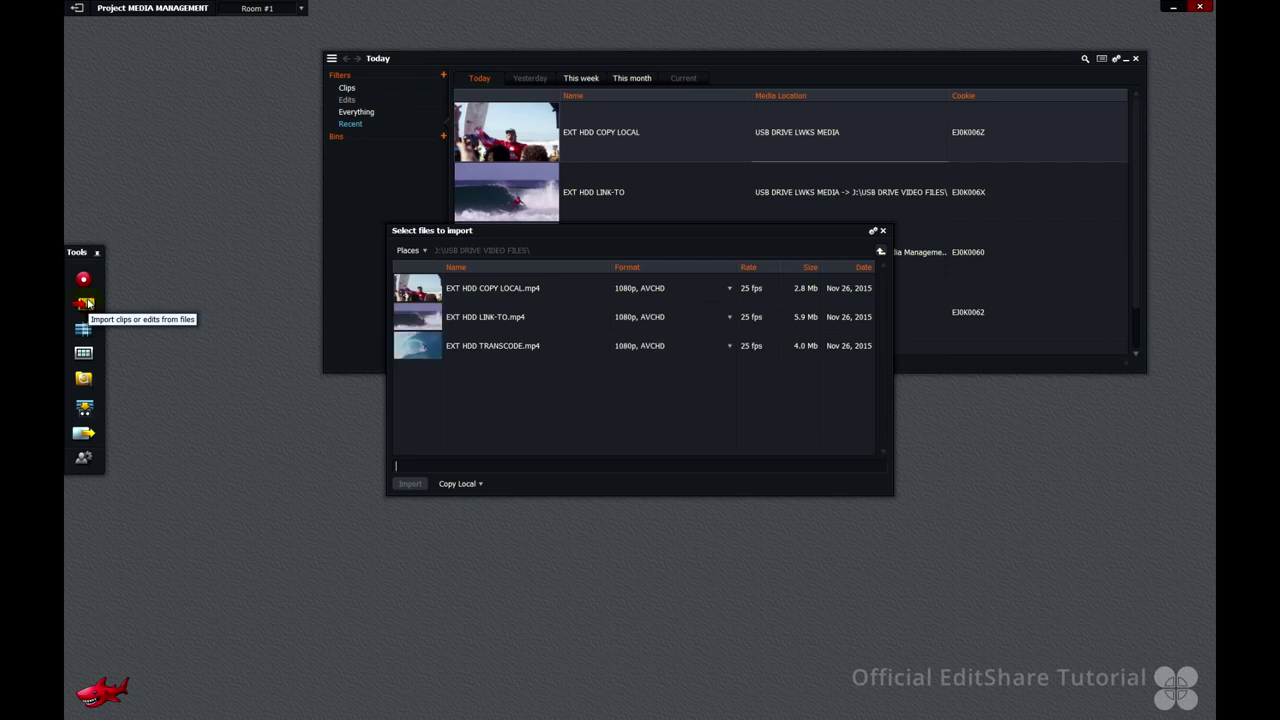
pyautogui.click(418, 346)
pyautogui.click(480, 485)
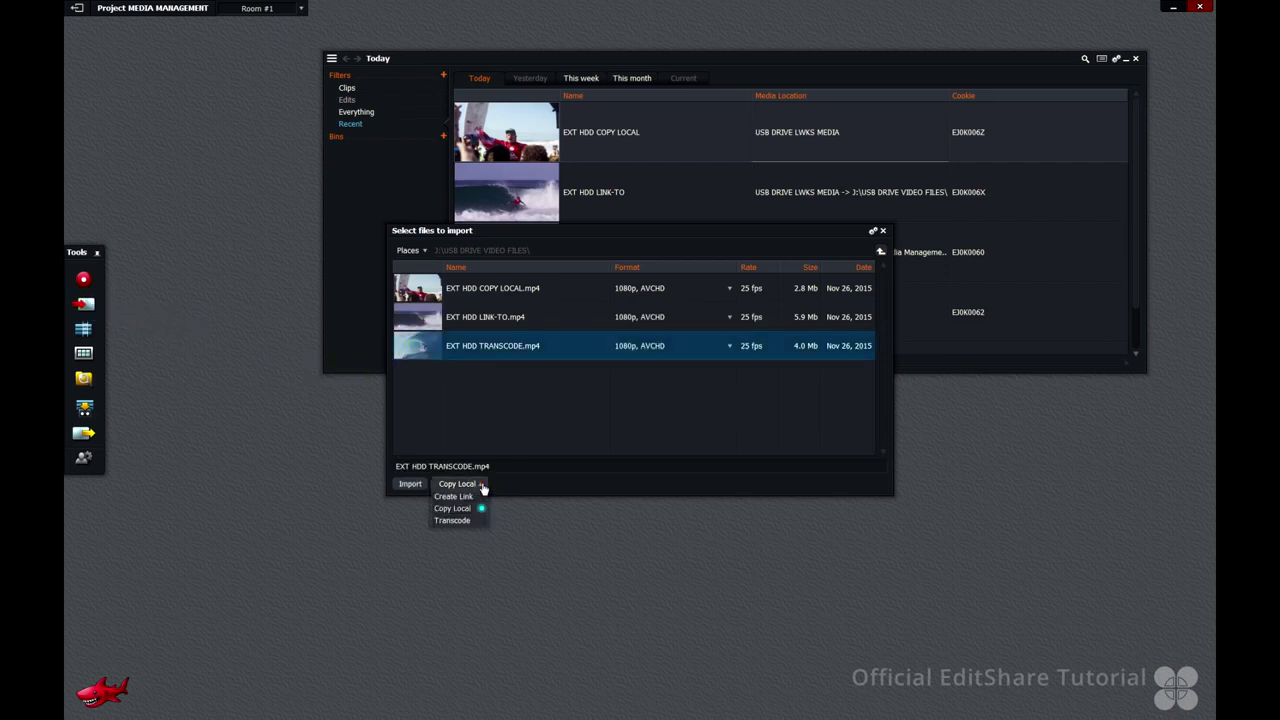
pyautogui.click(458, 518)
pyautogui.click(411, 484)
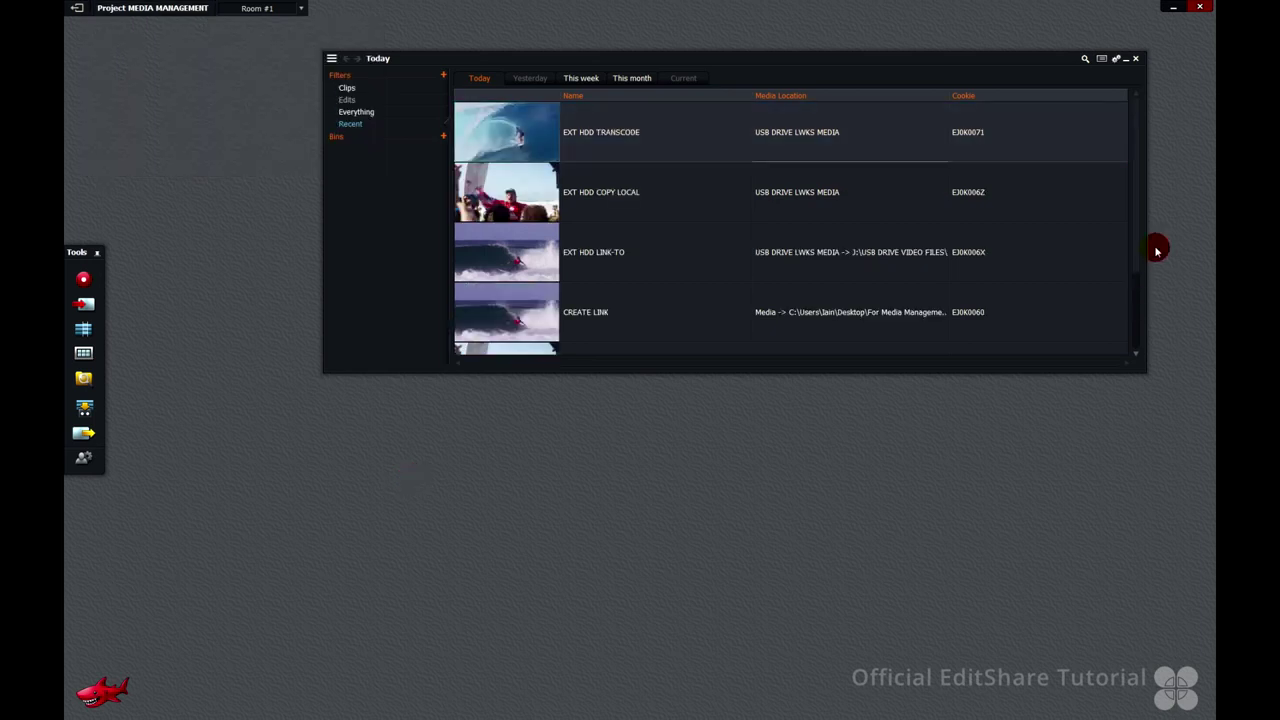
# - Restart Lightworks, review the project's media locations, and select the three EXT HDD clips
pyautogui.click(1200, 8)
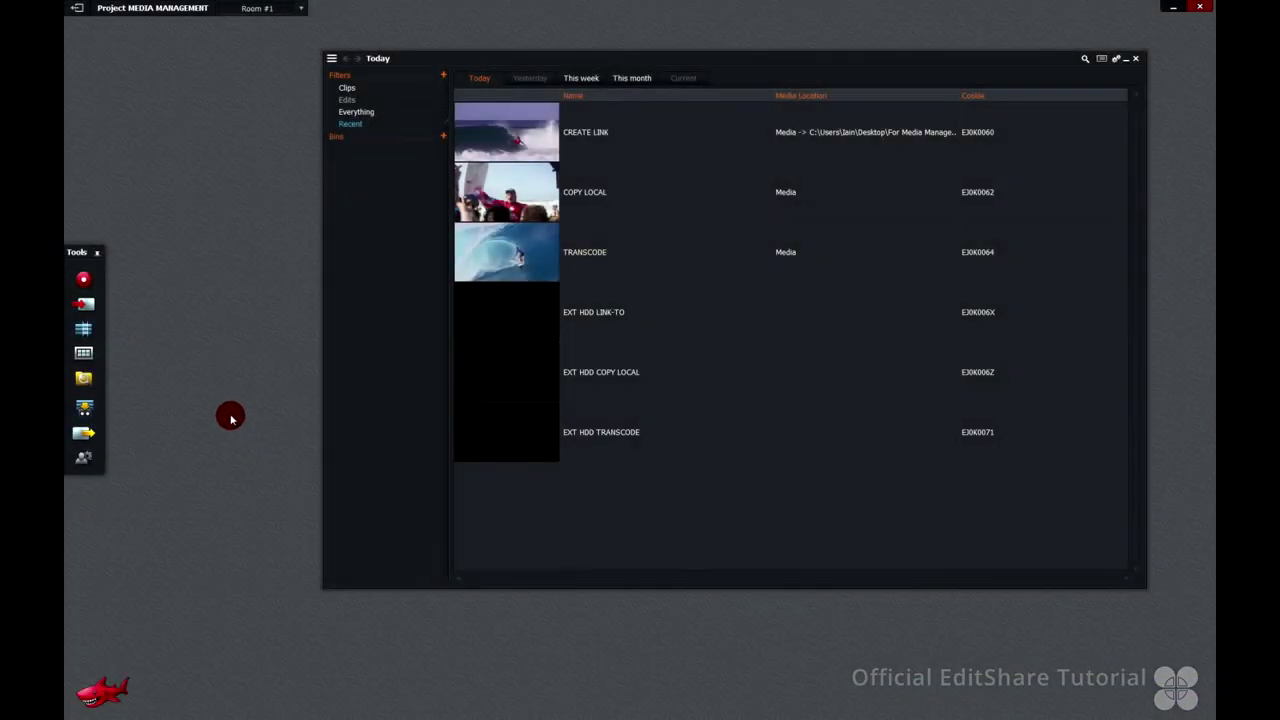
pyautogui.click(514, 321)
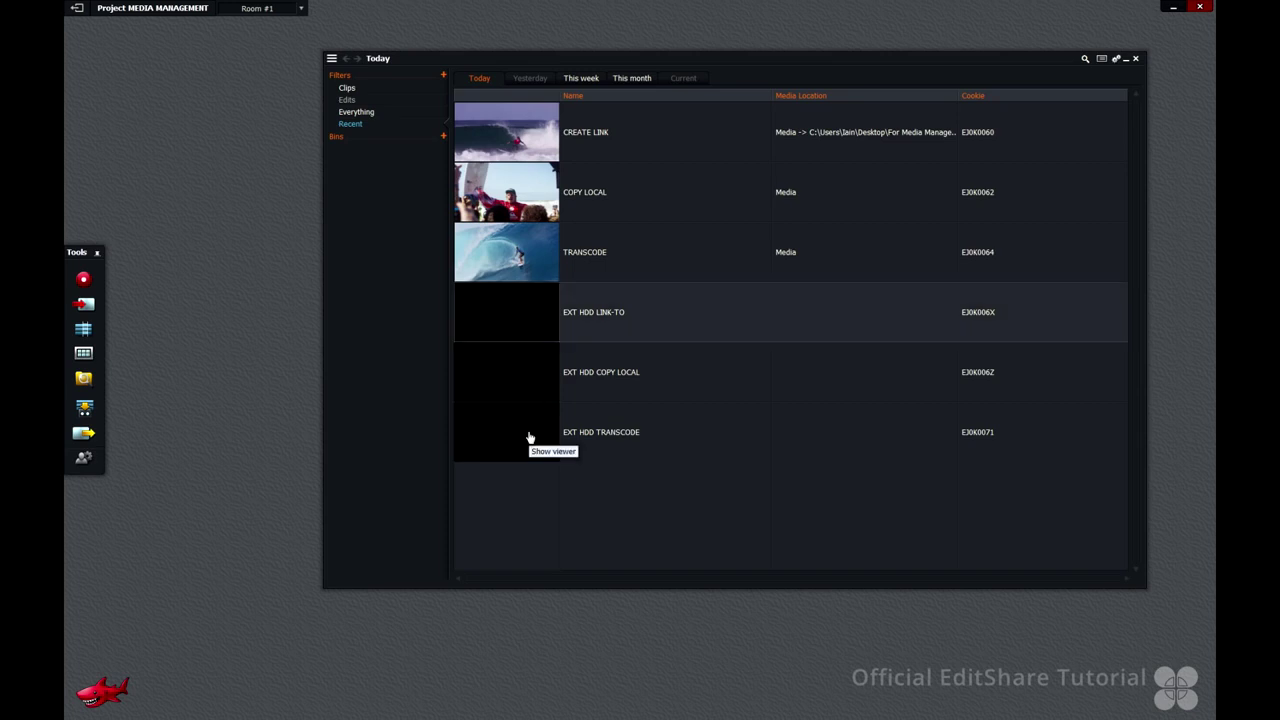
pyautogui.keyDown('shift'); pyautogui.click(529, 434); pyautogui.keyUp('shift')
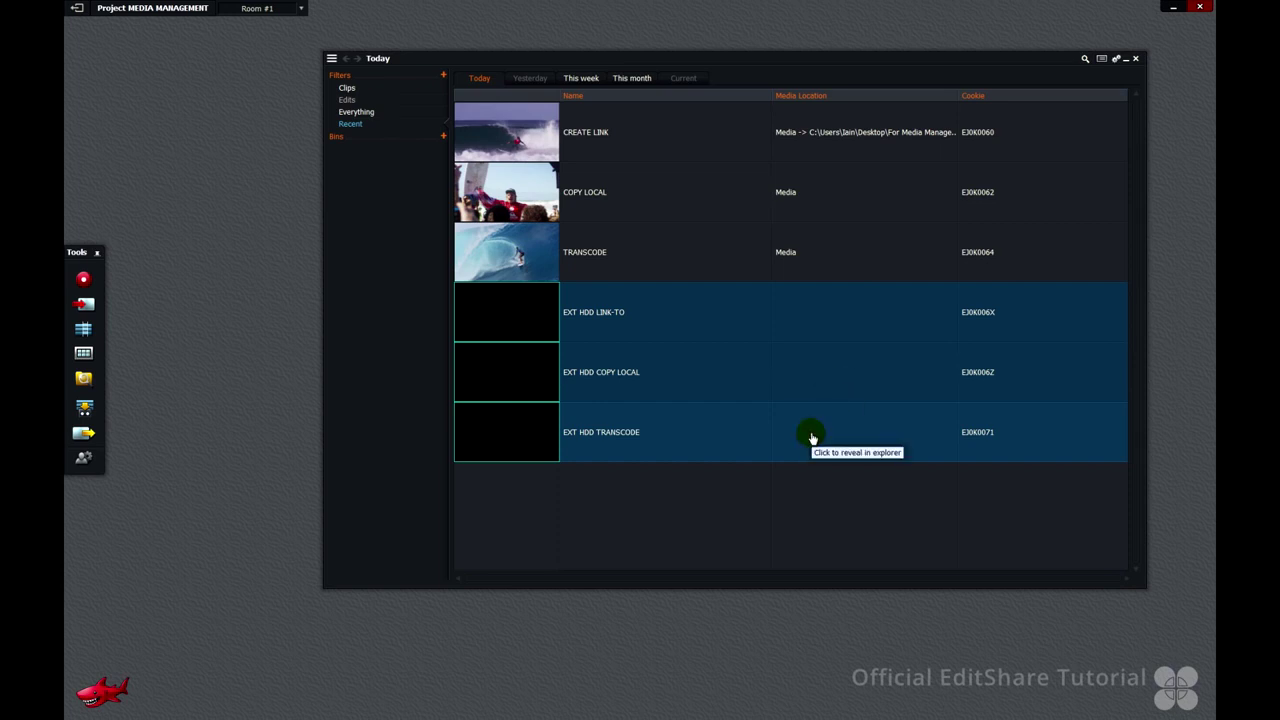
pyautogui.click(152, 8)
pyautogui.click(106, 88)
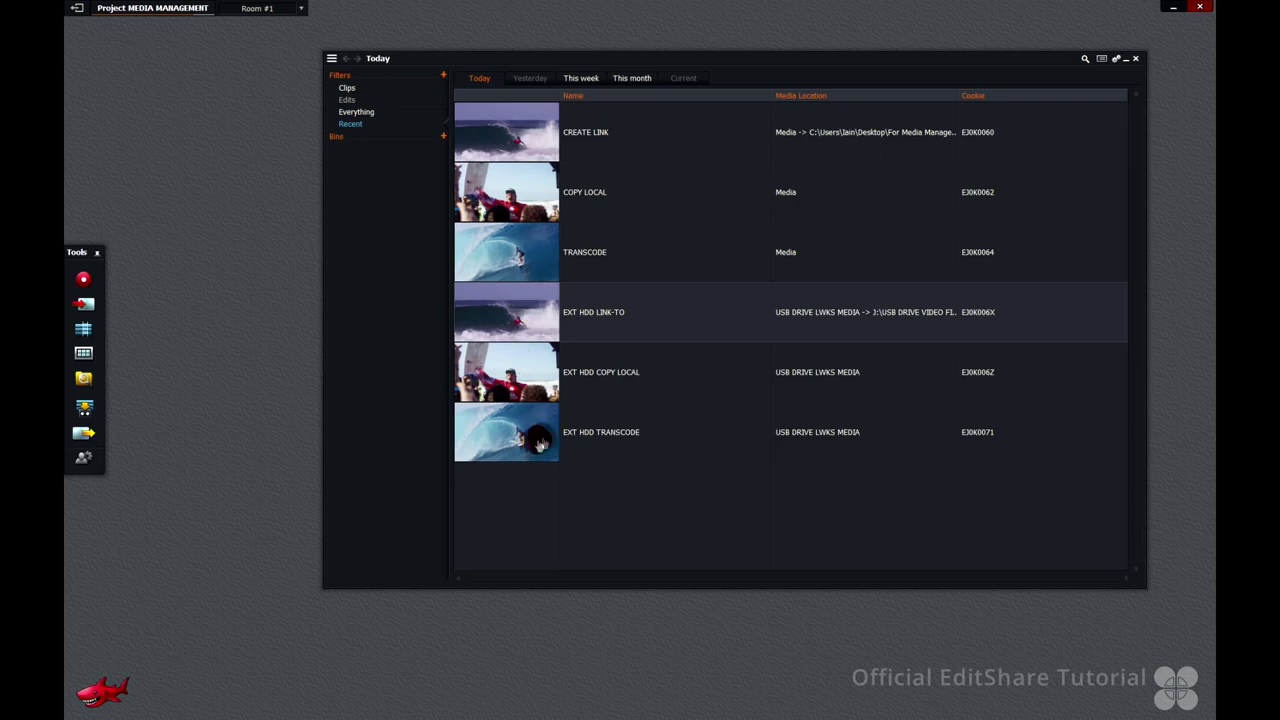
pyautogui.keyDown('shift'); pyautogui.click(535, 441); pyautogui.keyUp('shift')
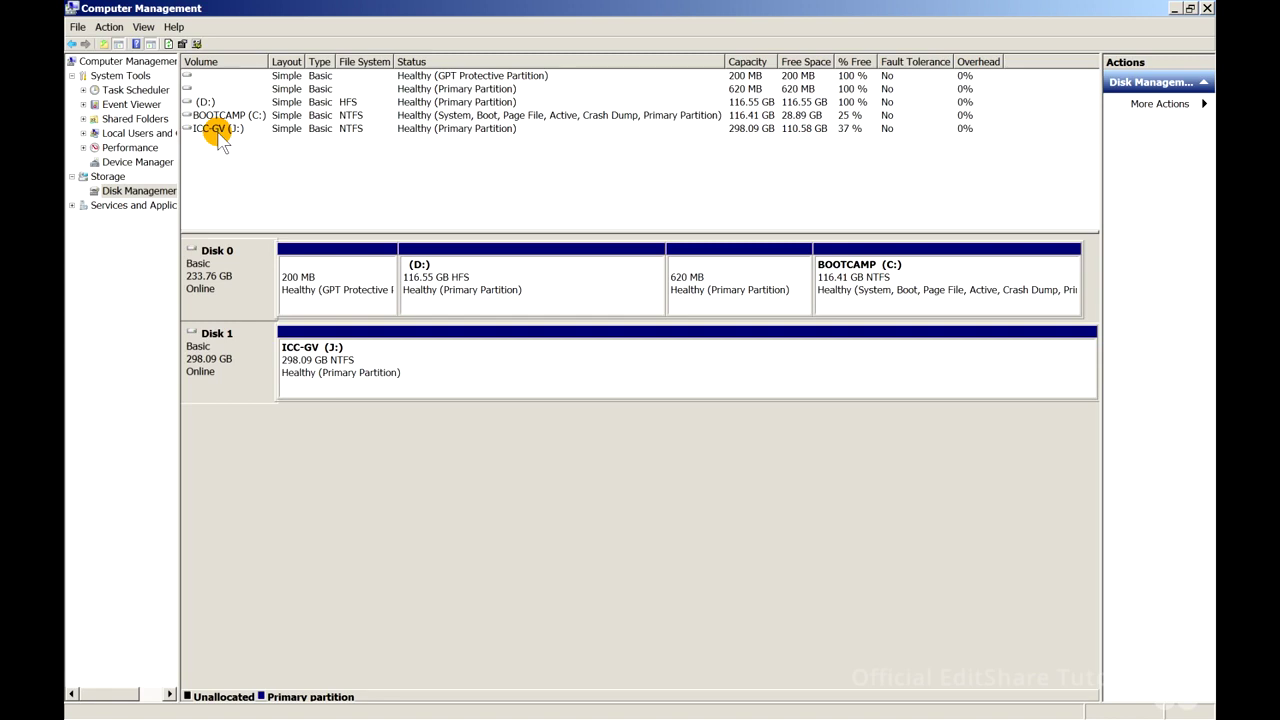
# - Reassign the ICC-GV (J:) drive to letter K through Change Drive Letter and Paths
pyautogui.rightClick(220, 135)
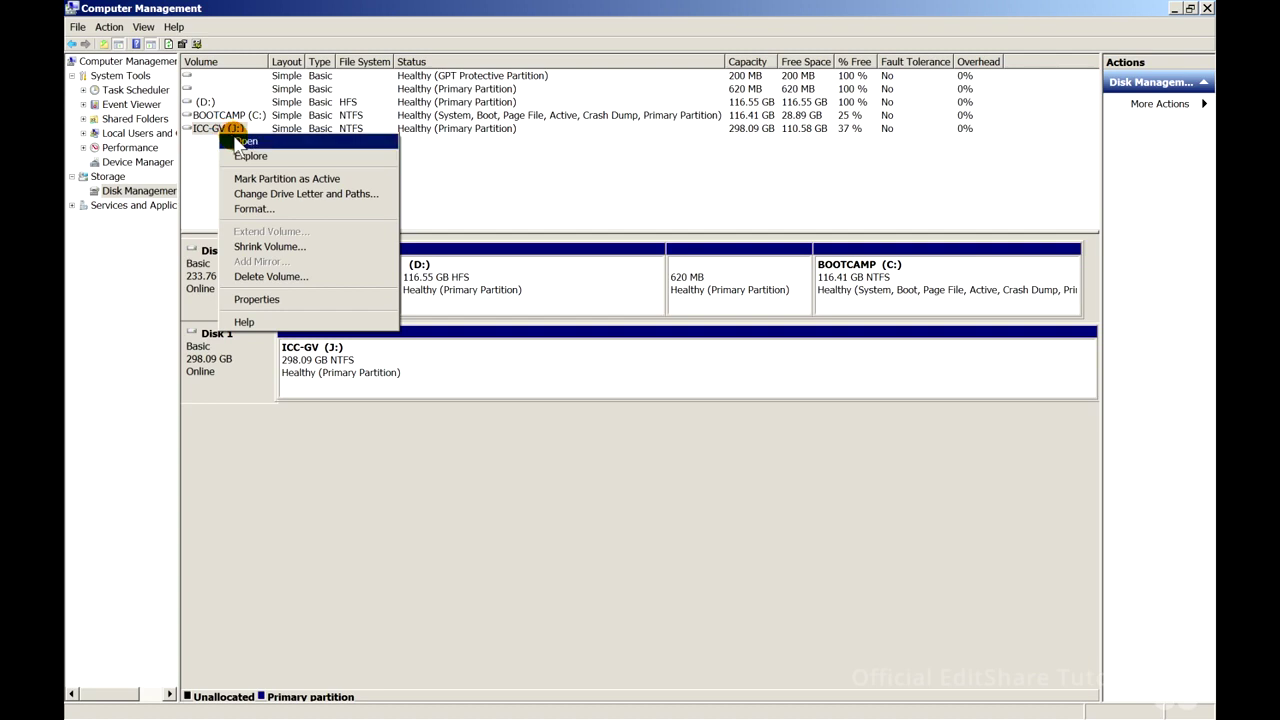
pyautogui.click(262, 193)
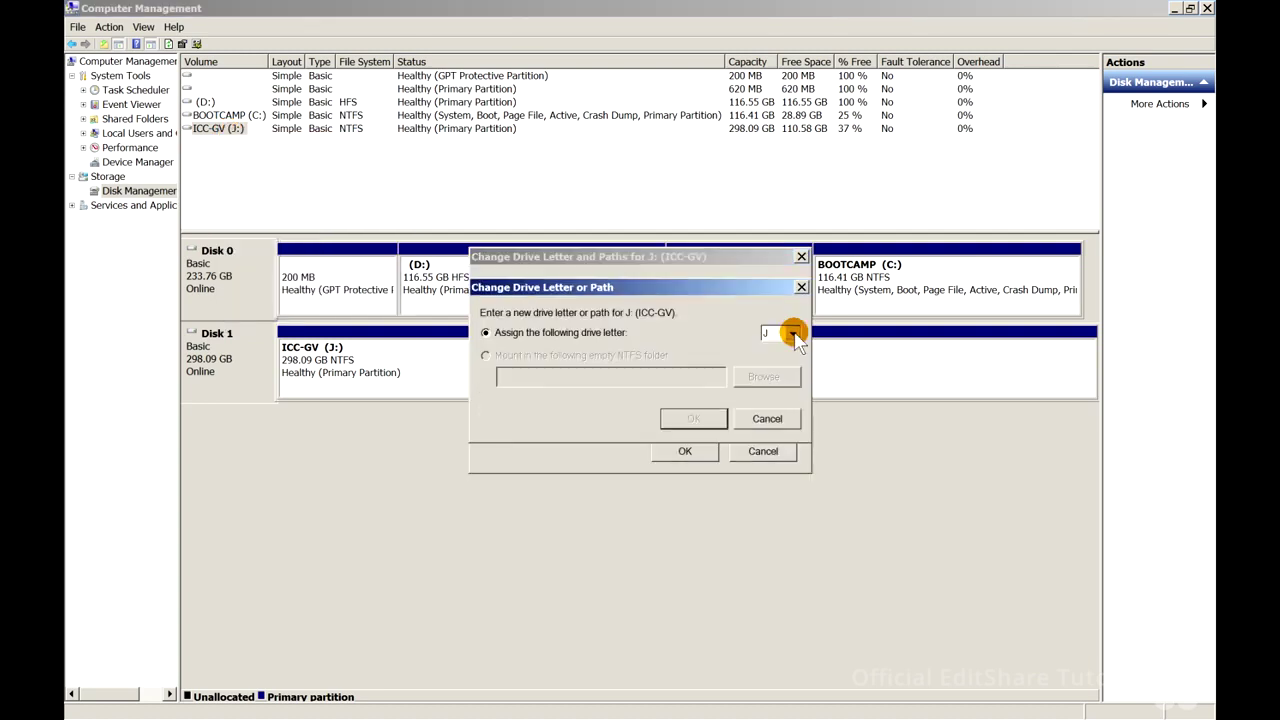
pyautogui.click(793, 334)
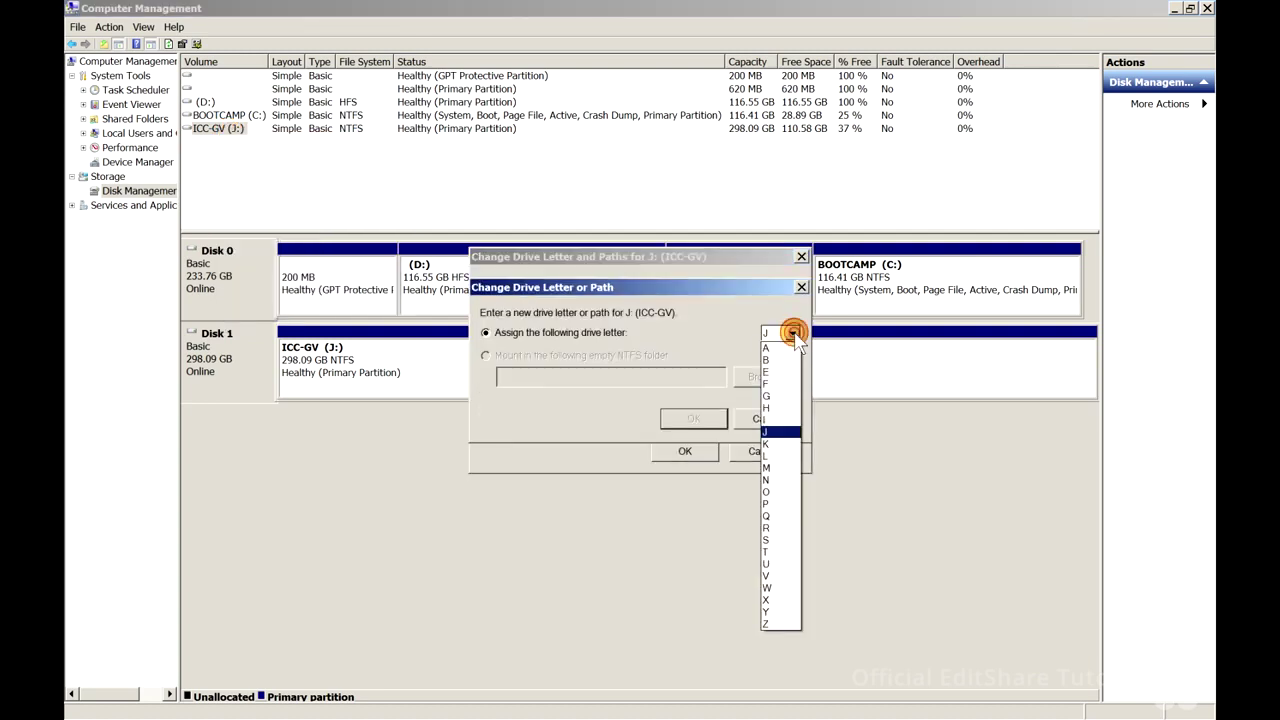
pyautogui.click(780, 445)
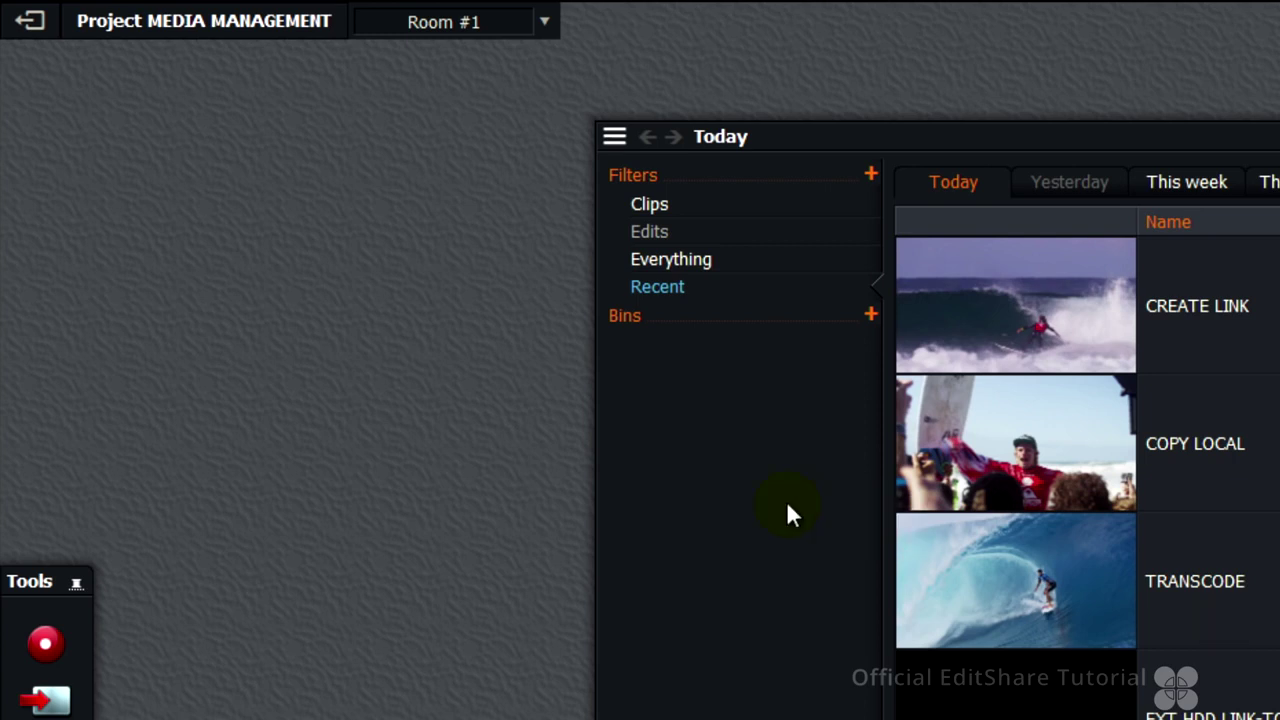
# - Add K:\USB DRIVE LWKS MEDIA as a new media location in the project settings
pyautogui.click(222, 28)
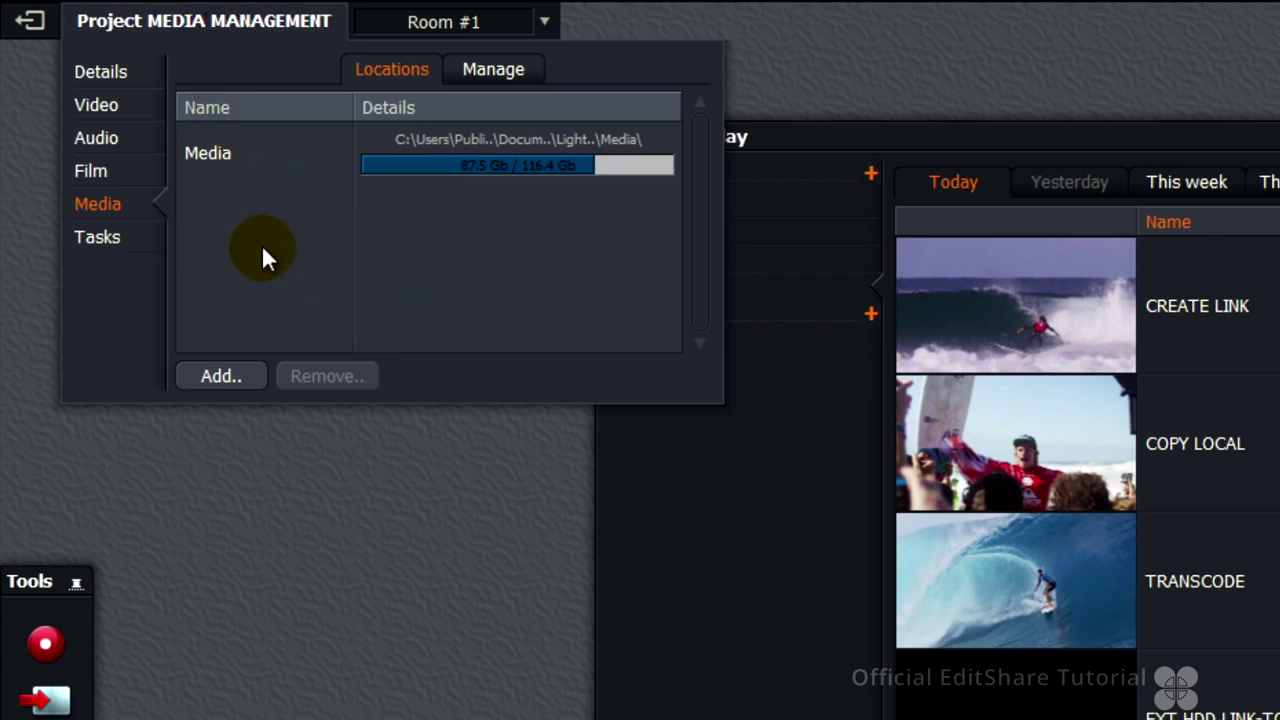
pyautogui.click(226, 384)
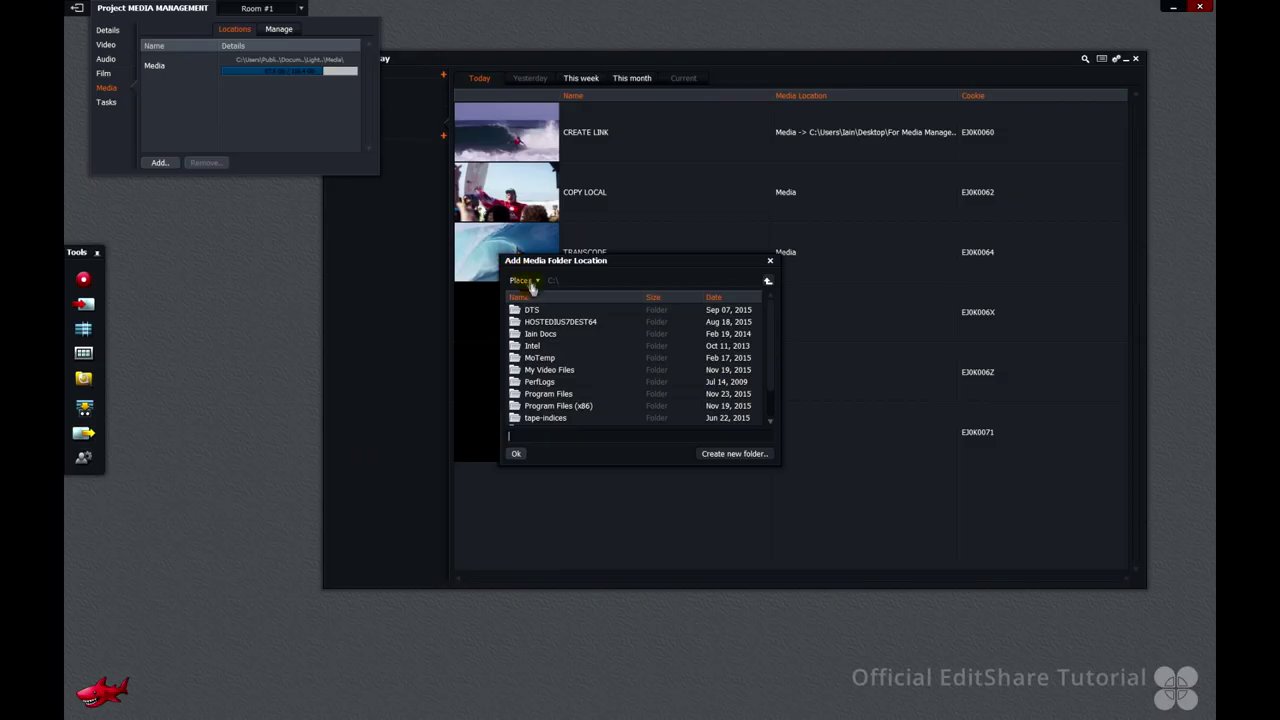
pyautogui.click(523, 281)
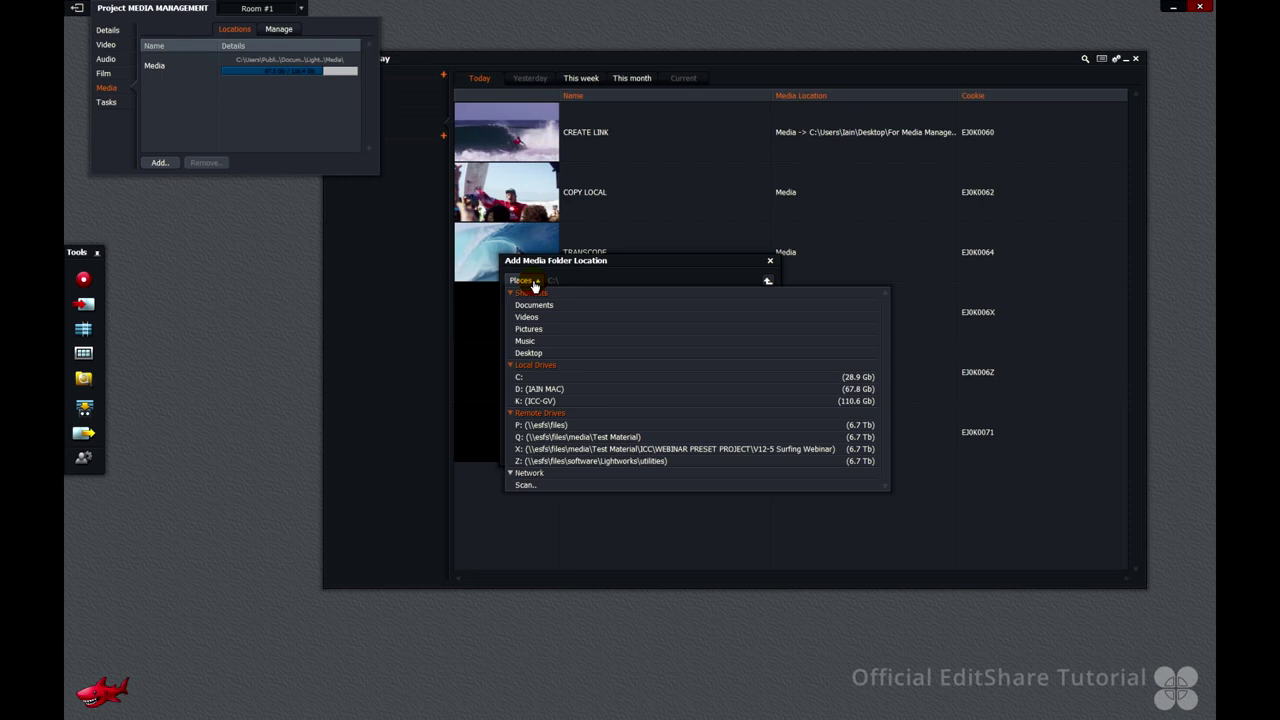
pyautogui.click(538, 401)
pyautogui.moveTo(768, 325); pyautogui.dragTo(767, 397)
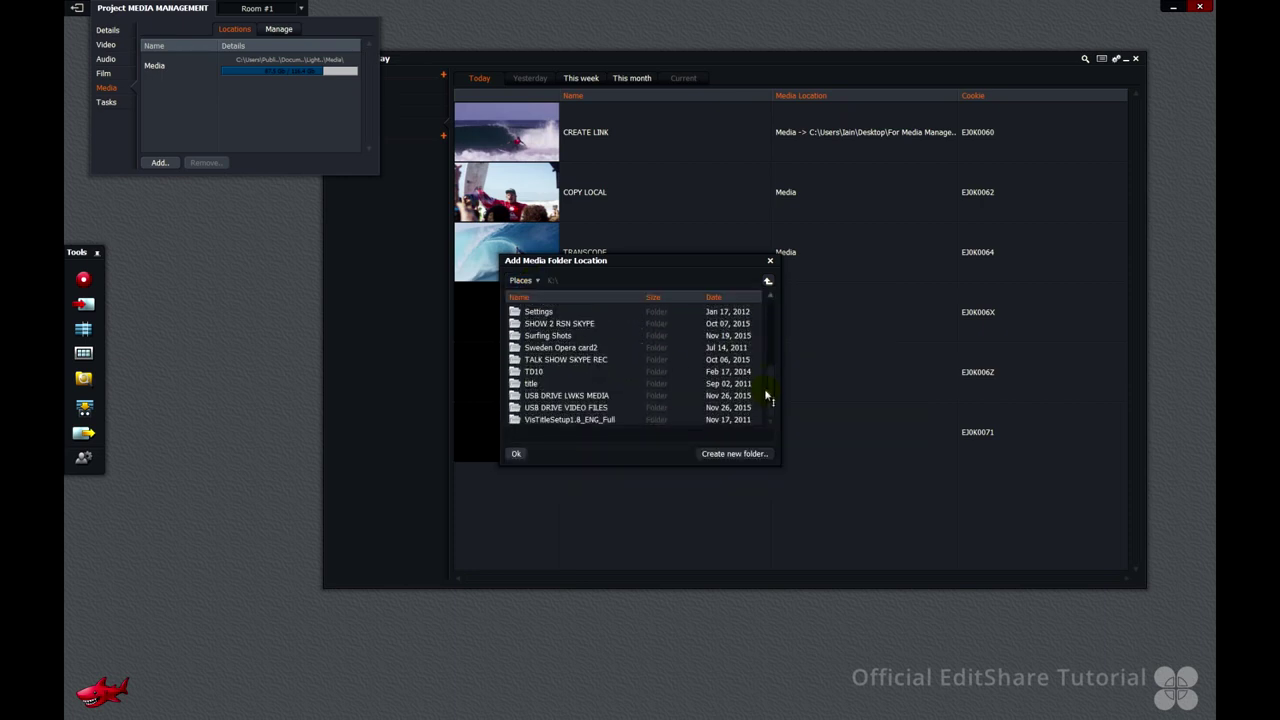
pyautogui.click(568, 396)
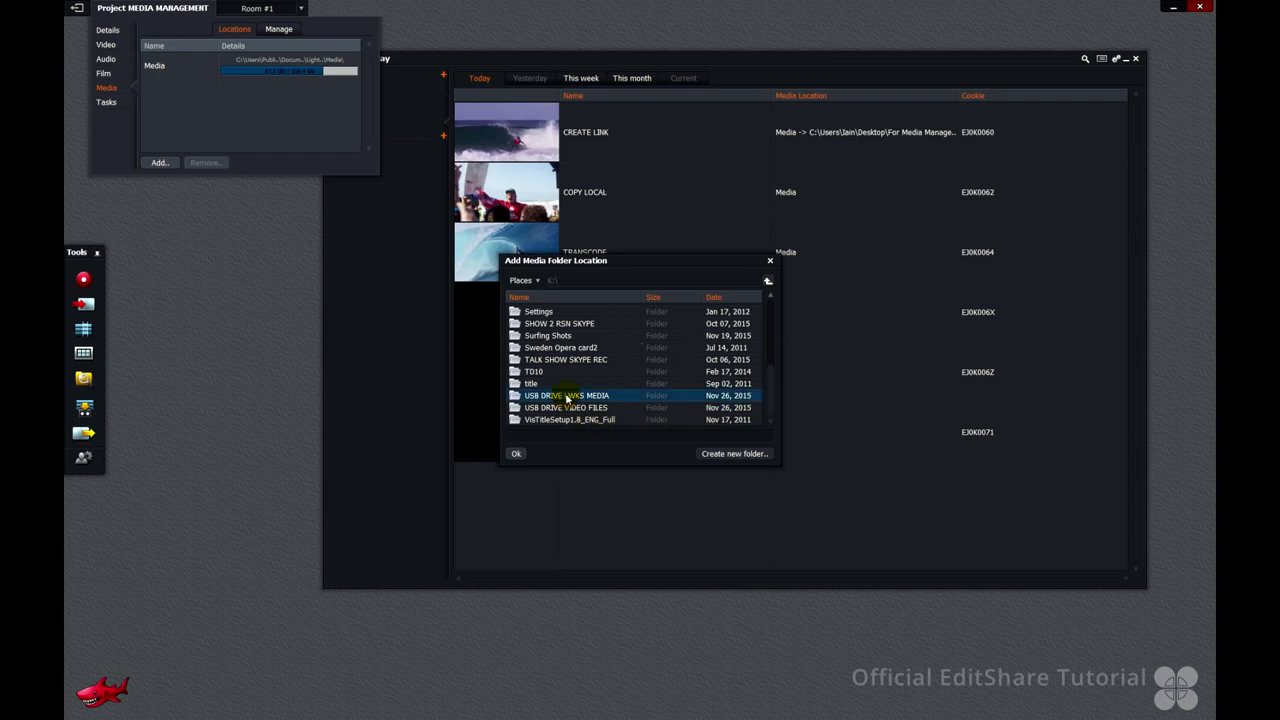
pyautogui.click(516, 453)
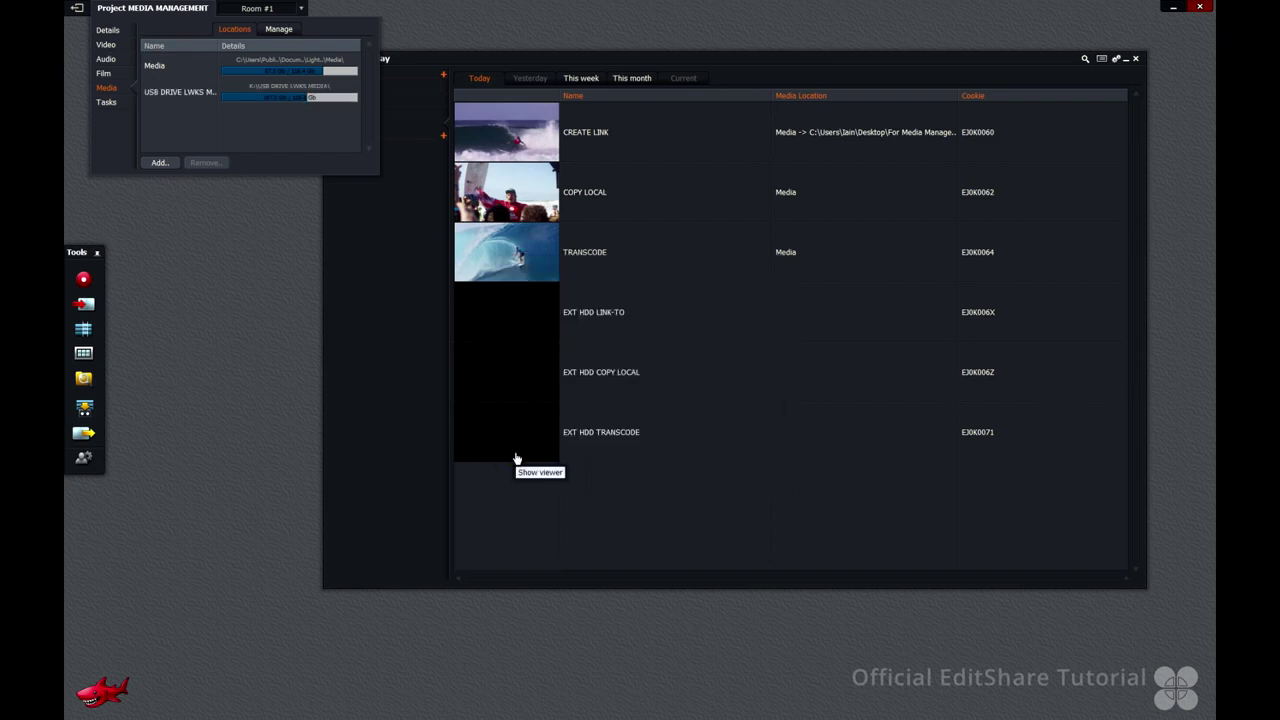
pyautogui.click(1163, 20)
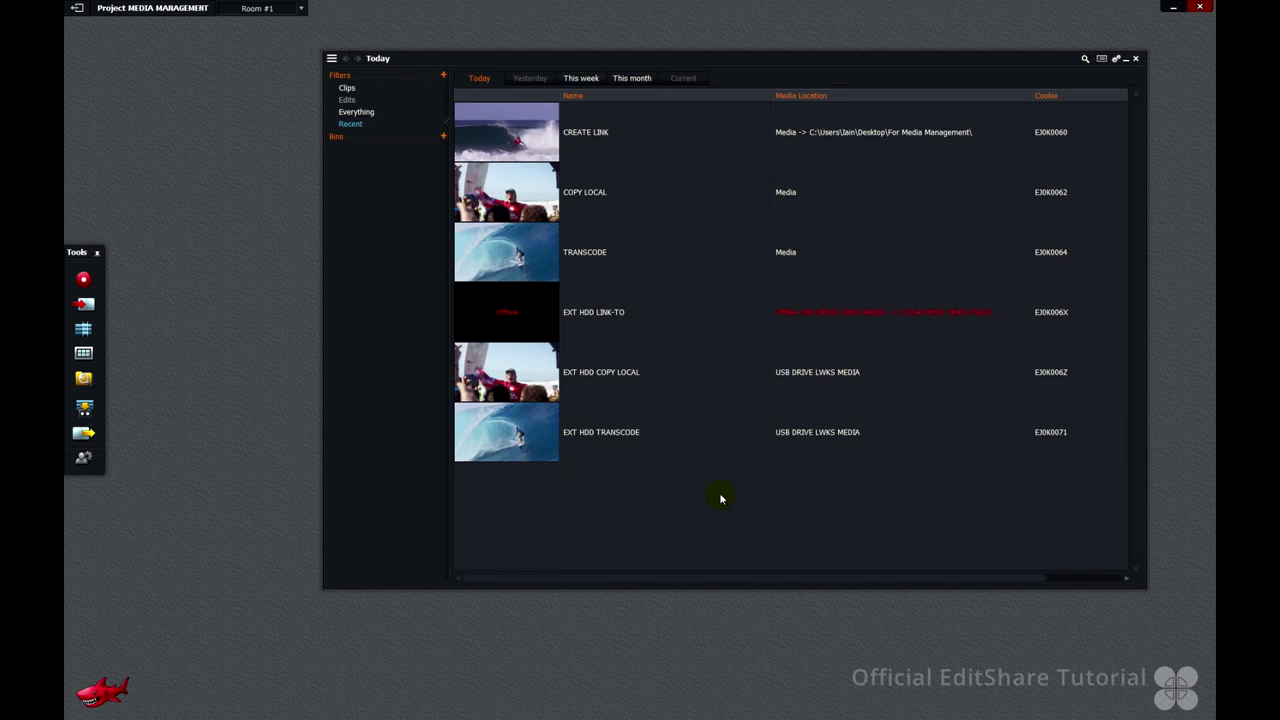
# - Use Relink missing media to point EXT HDD LINK-TO at K:\USB DRIVE VIDEO FILES
pyautogui.rightClick(737, 487)
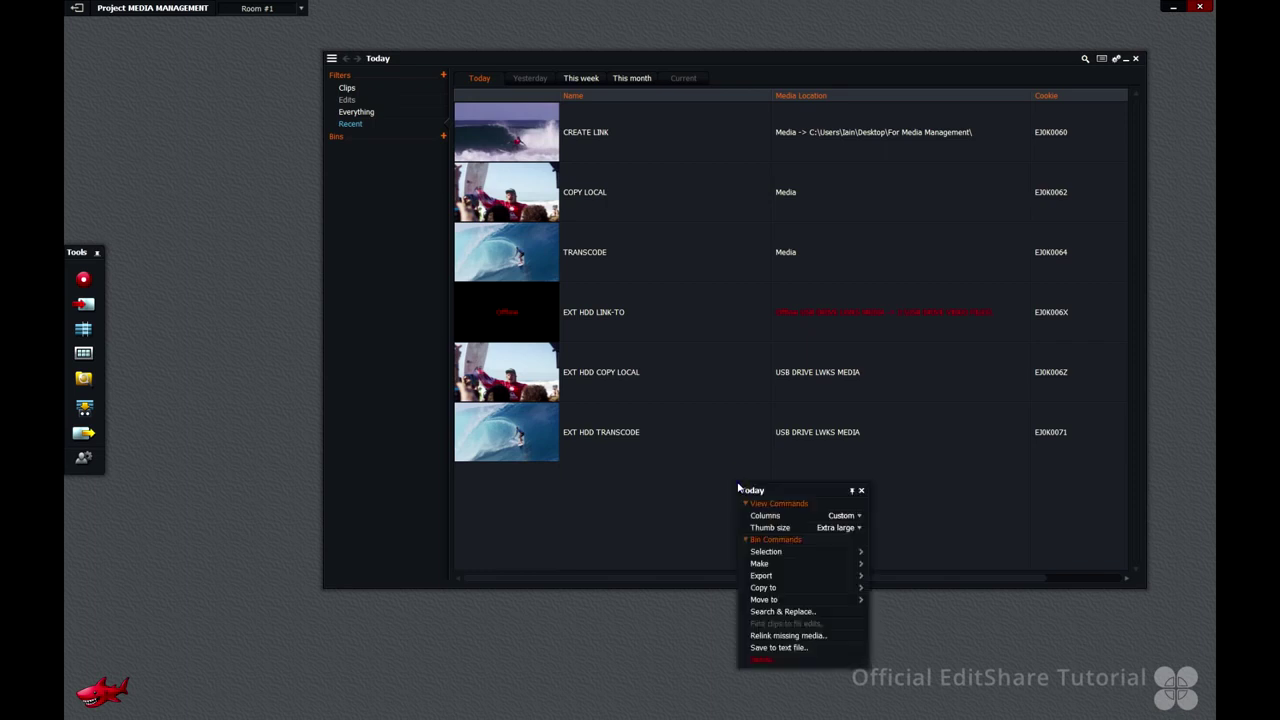
pyautogui.click(808, 640)
pyautogui.click(522, 281)
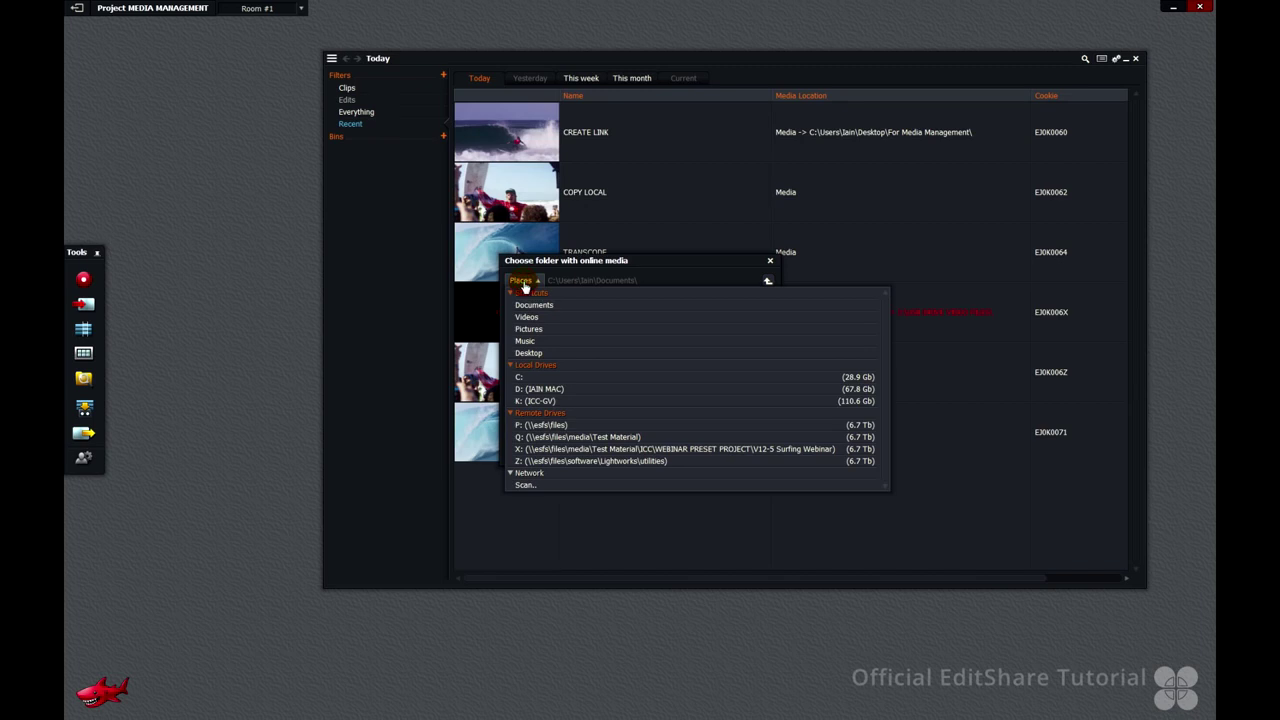
pyautogui.click(535, 401)
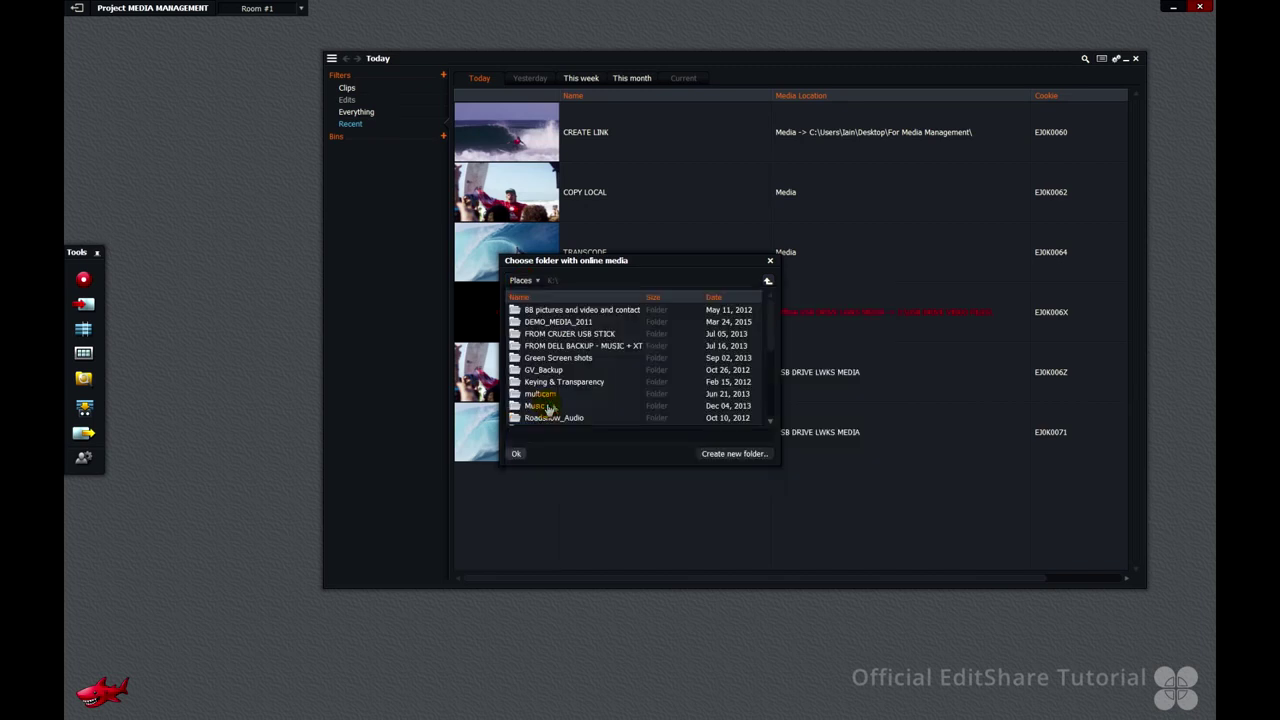
pyautogui.moveTo(776, 316); pyautogui.dragTo(776, 394)
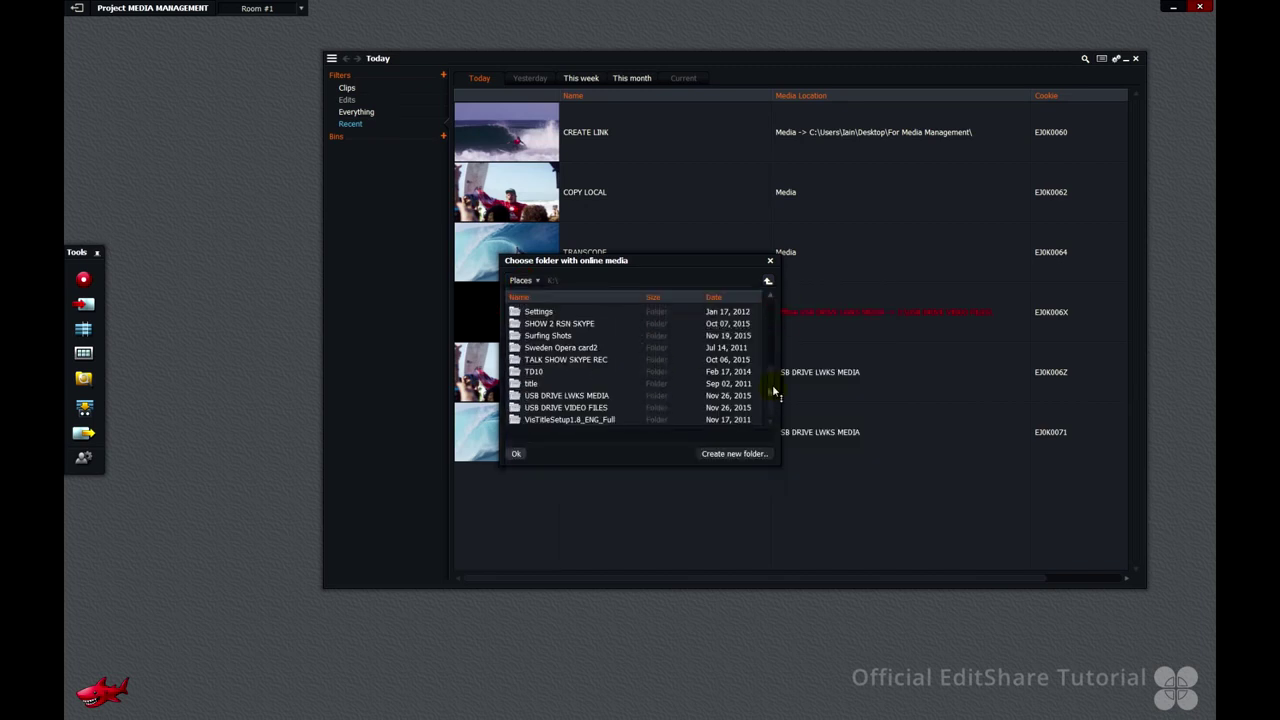
pyautogui.click(610, 409)
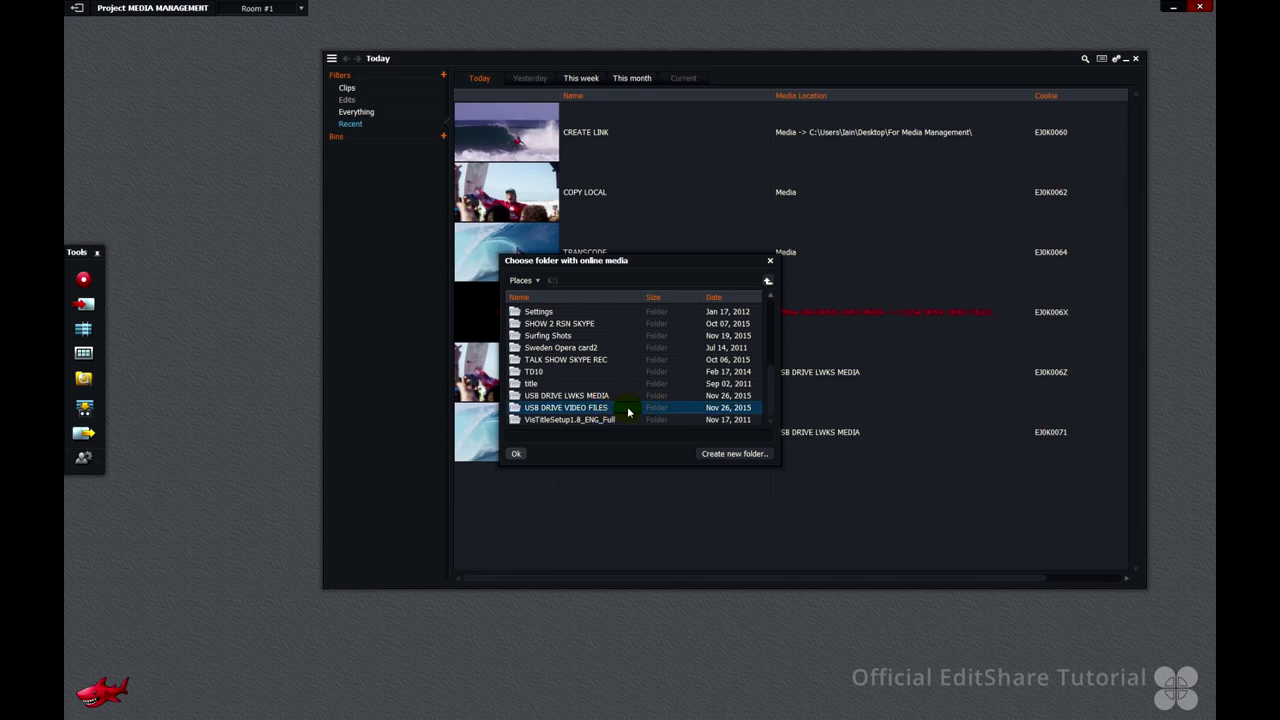
pyautogui.doubleClick(628, 411)
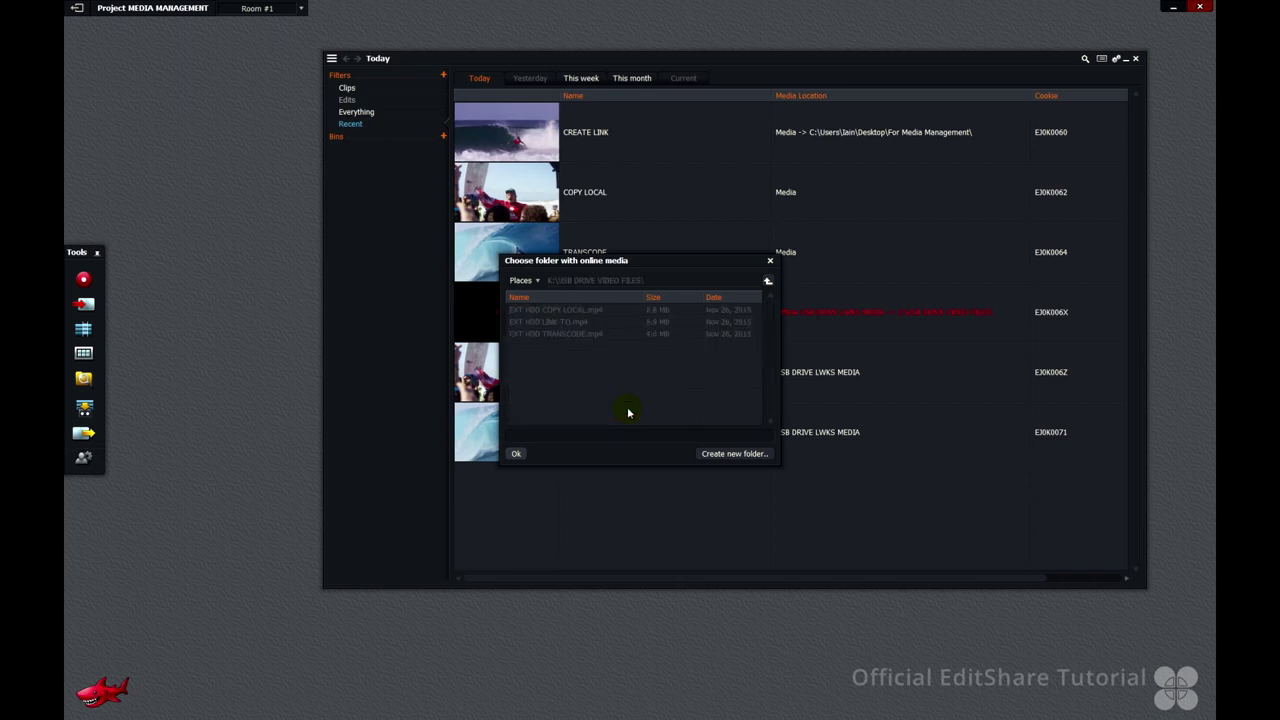
pyautogui.click(516, 454)
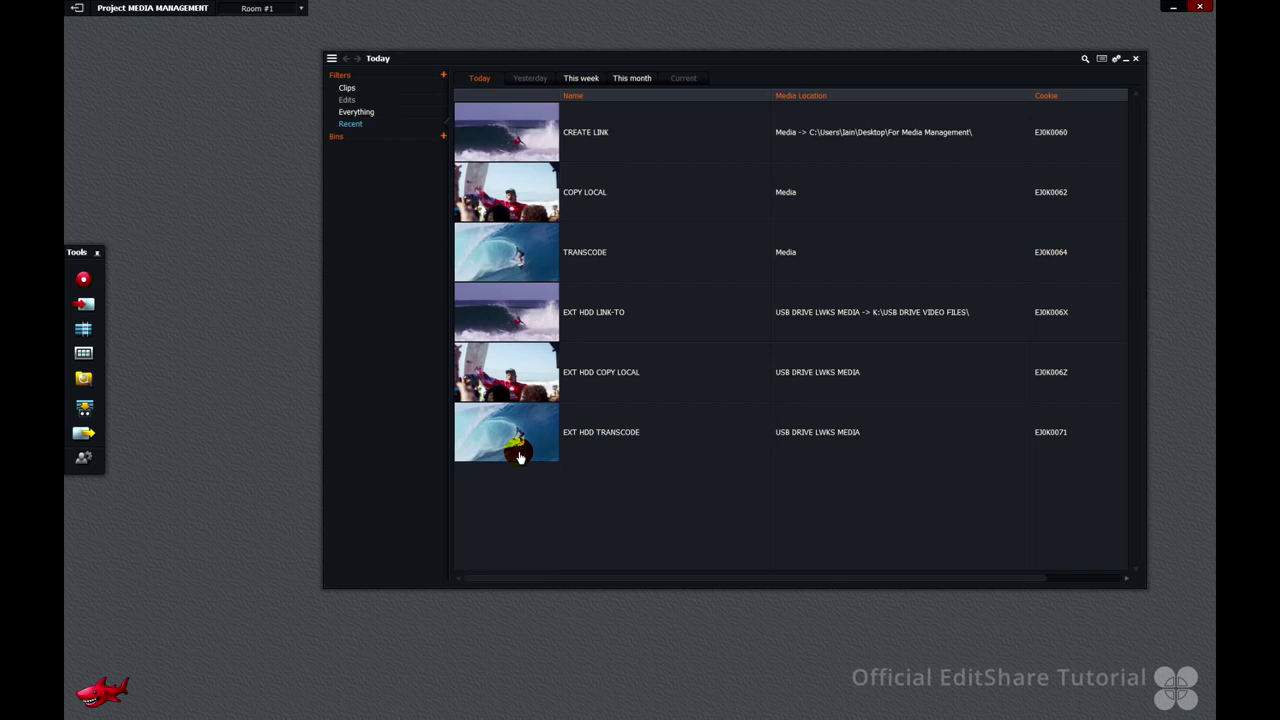
# - Reveal the MEDIA MANAGEMENT project's PJ0K02A8 folder from the Details page's Location path
pyautogui.click(214, 136)
pyautogui.click(170, 10)
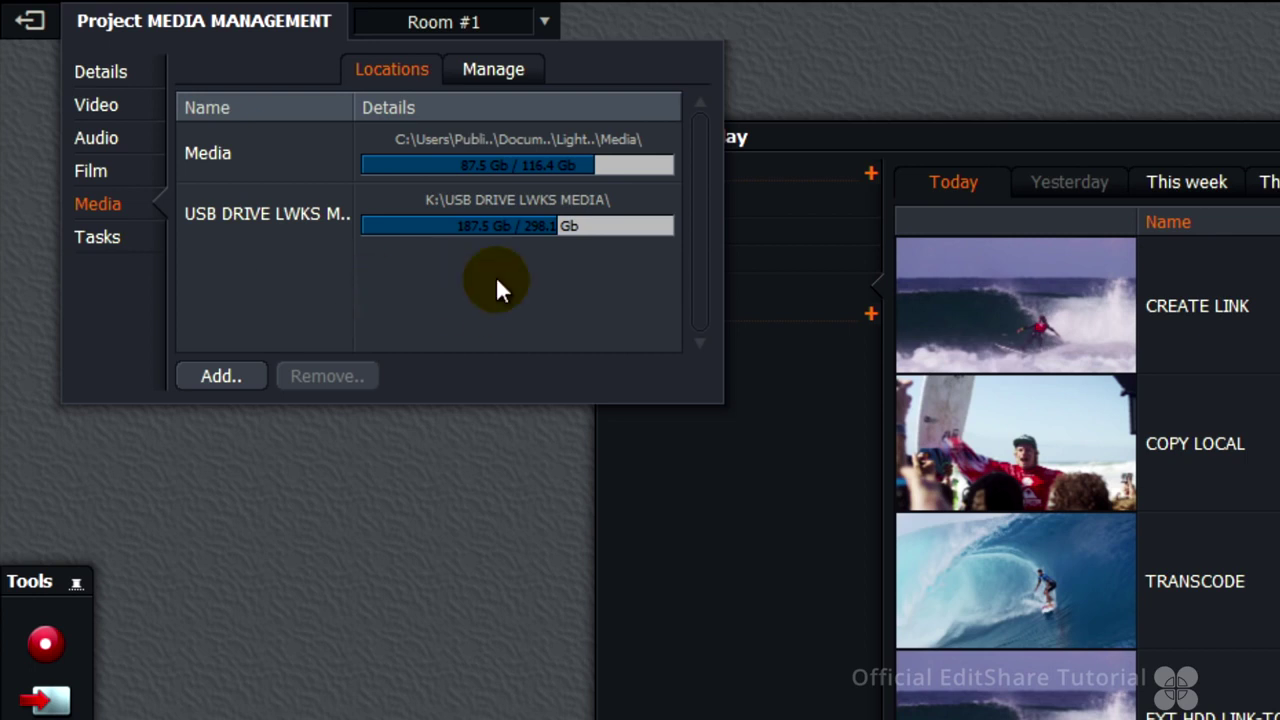
pyautogui.click(116, 76)
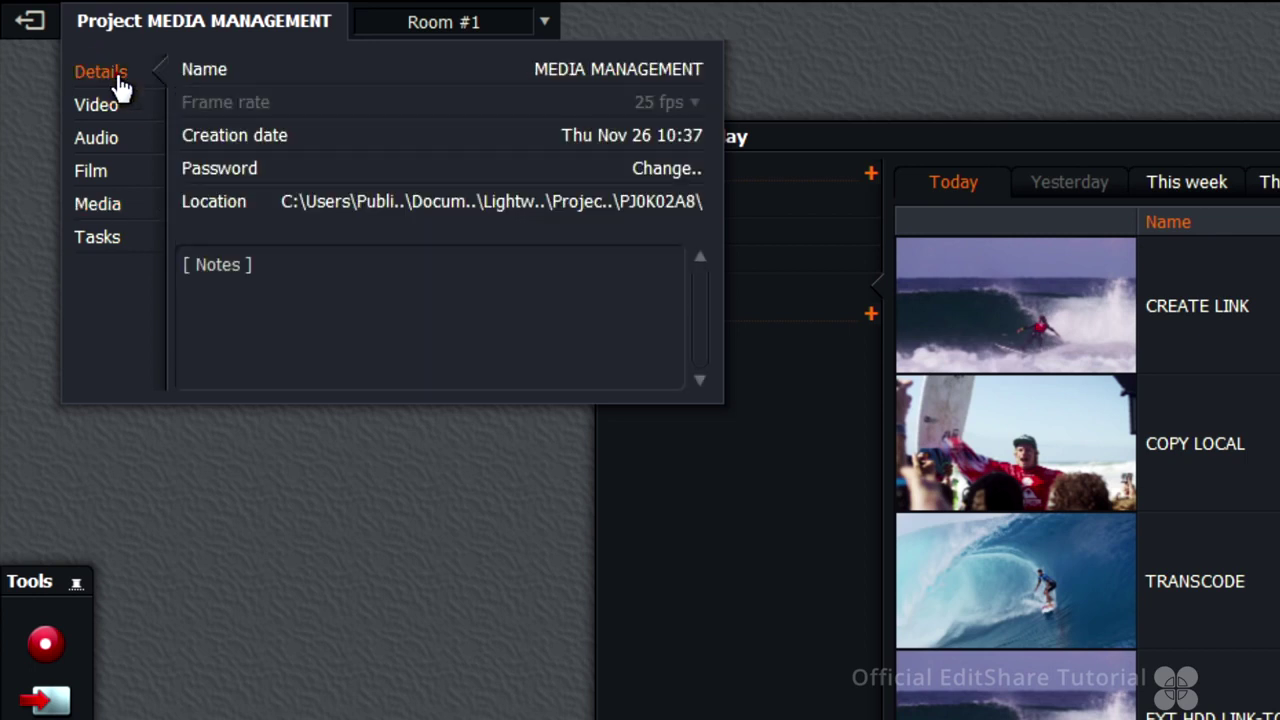
pyautogui.click(467, 194)
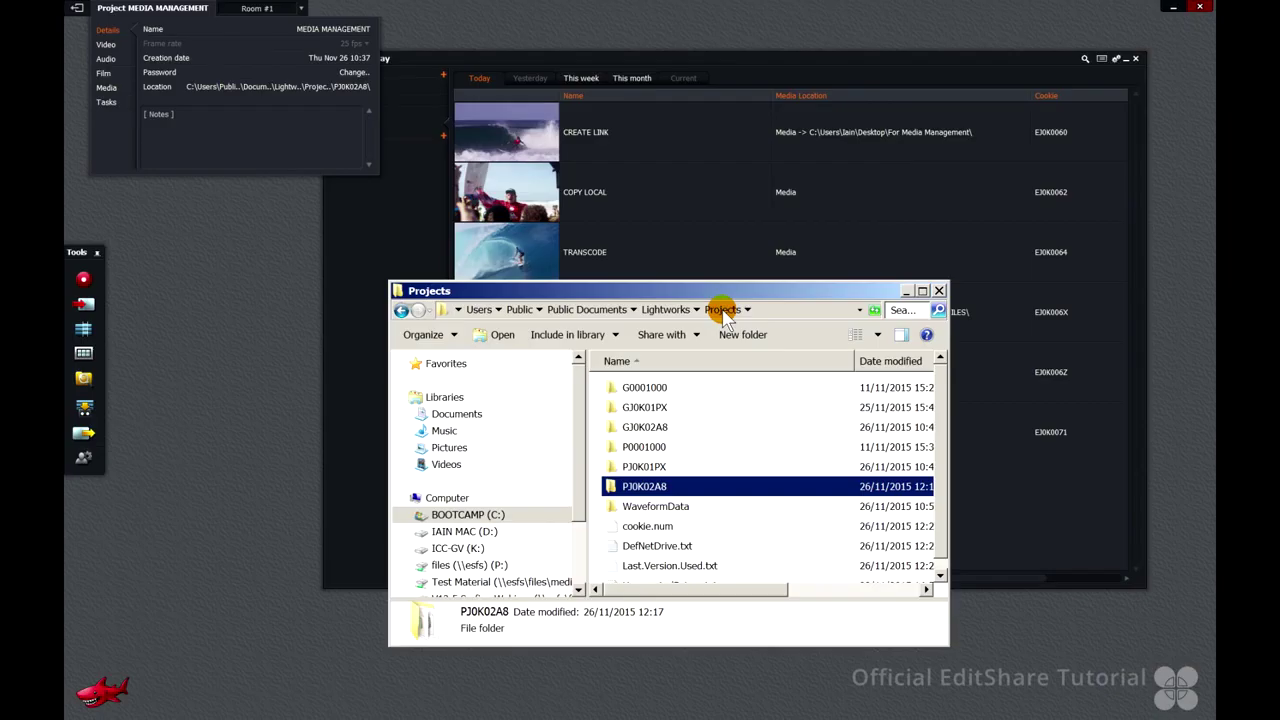
# - Open DefNetDrive.txt and highlight its local Media, J: and K: drive paths
pyautogui.doubleClick(660, 546)
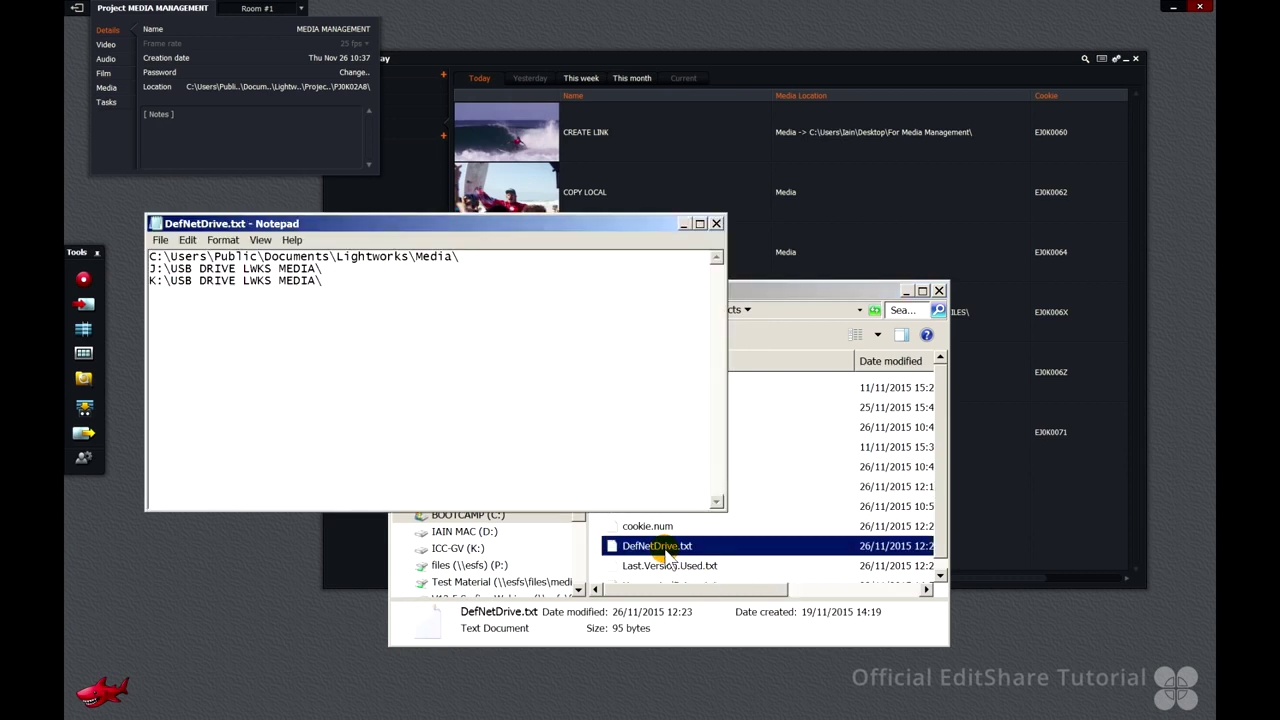
pyautogui.click(468, 270)
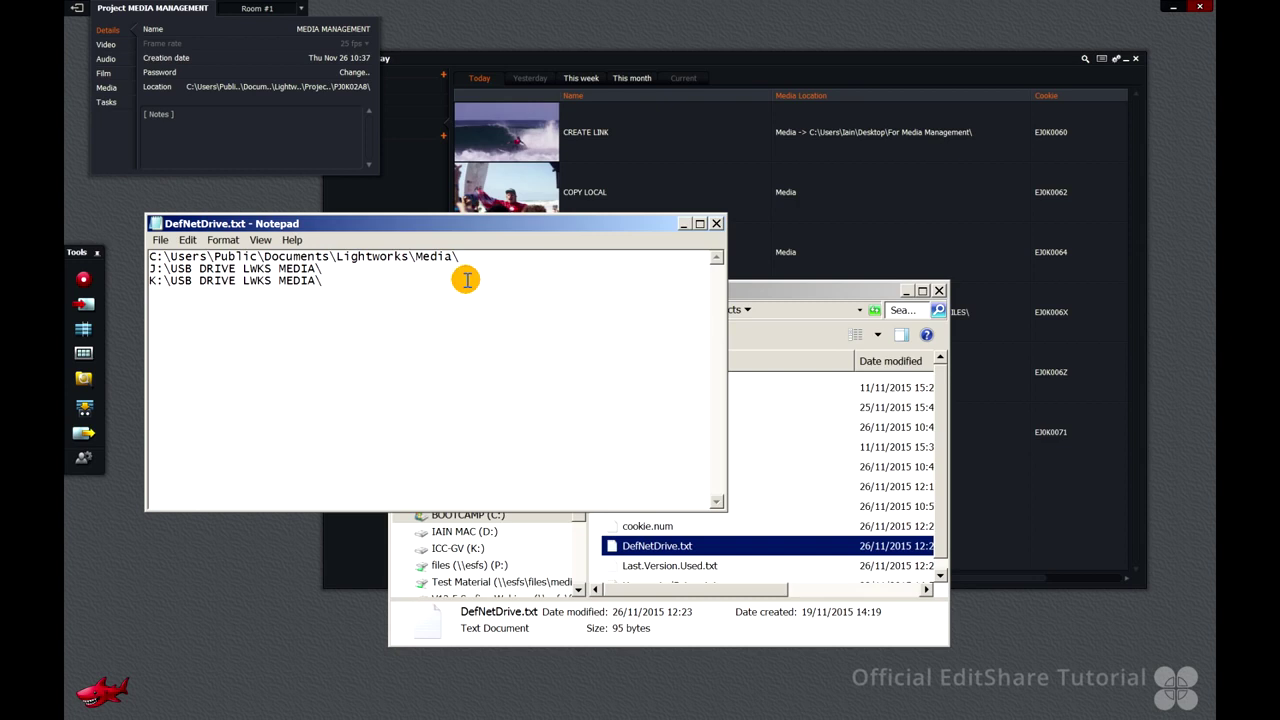
pyautogui.moveTo(462, 257); pyautogui.dragTo(150, 257)
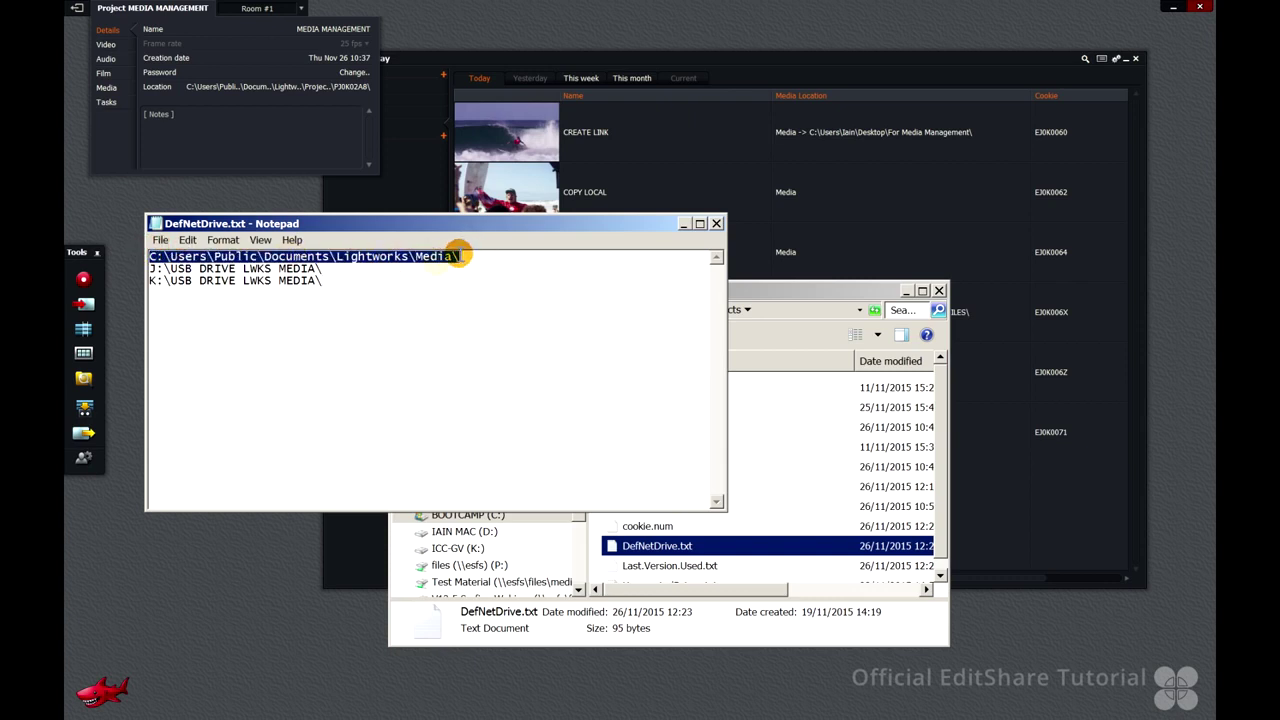
pyautogui.moveTo(323, 268); pyautogui.dragTo(145, 268)
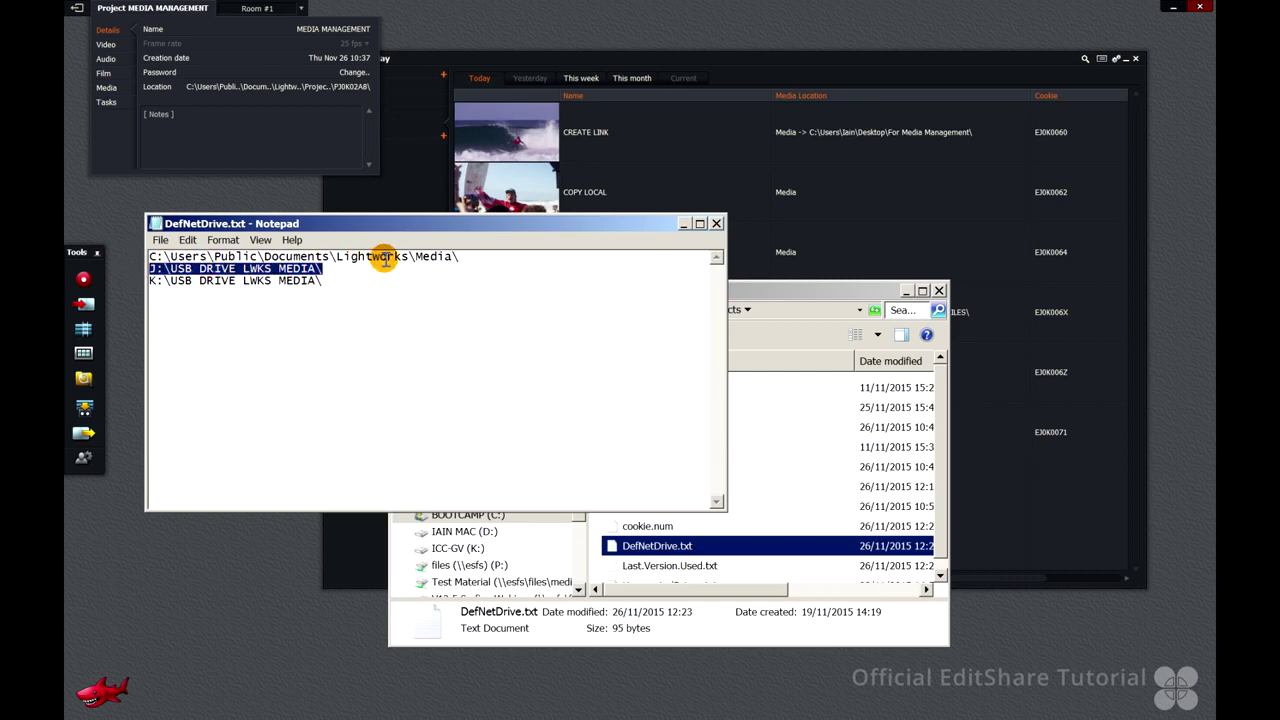
pyautogui.click(341, 285)
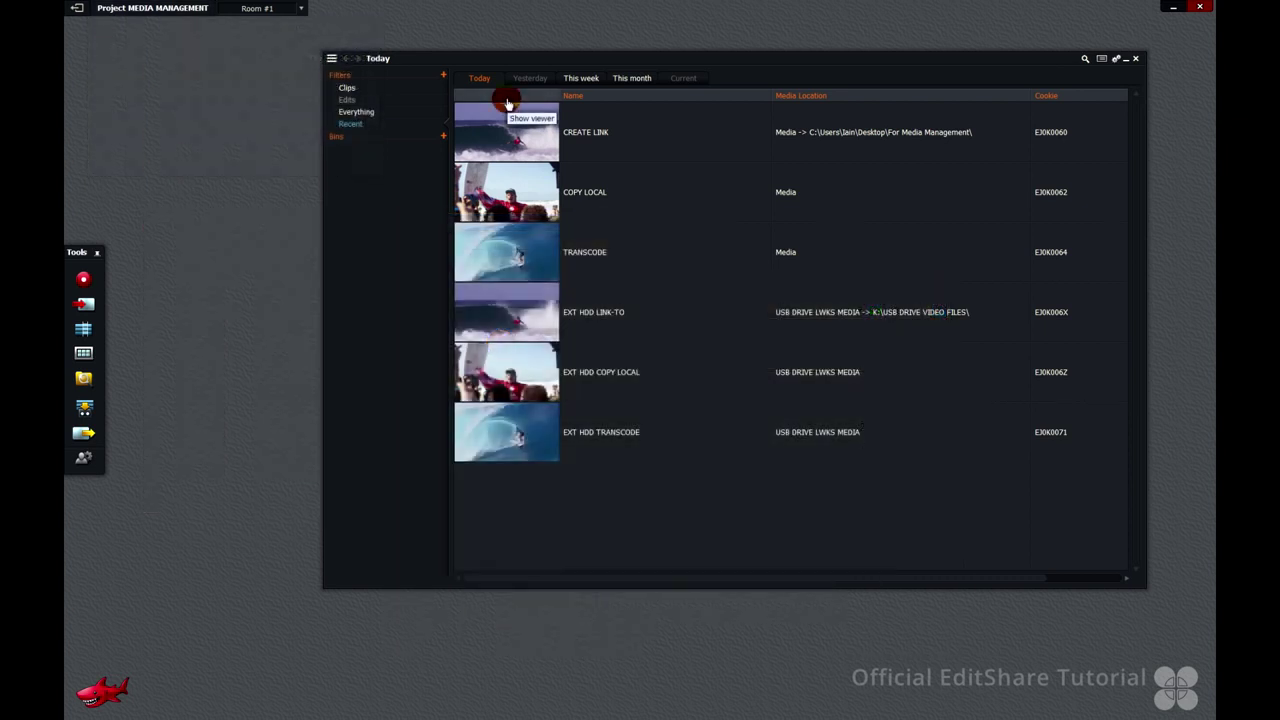
# - Select all six clips and delete them along with their logs and media files
pyautogui.hotkey('ctrl', 'a')
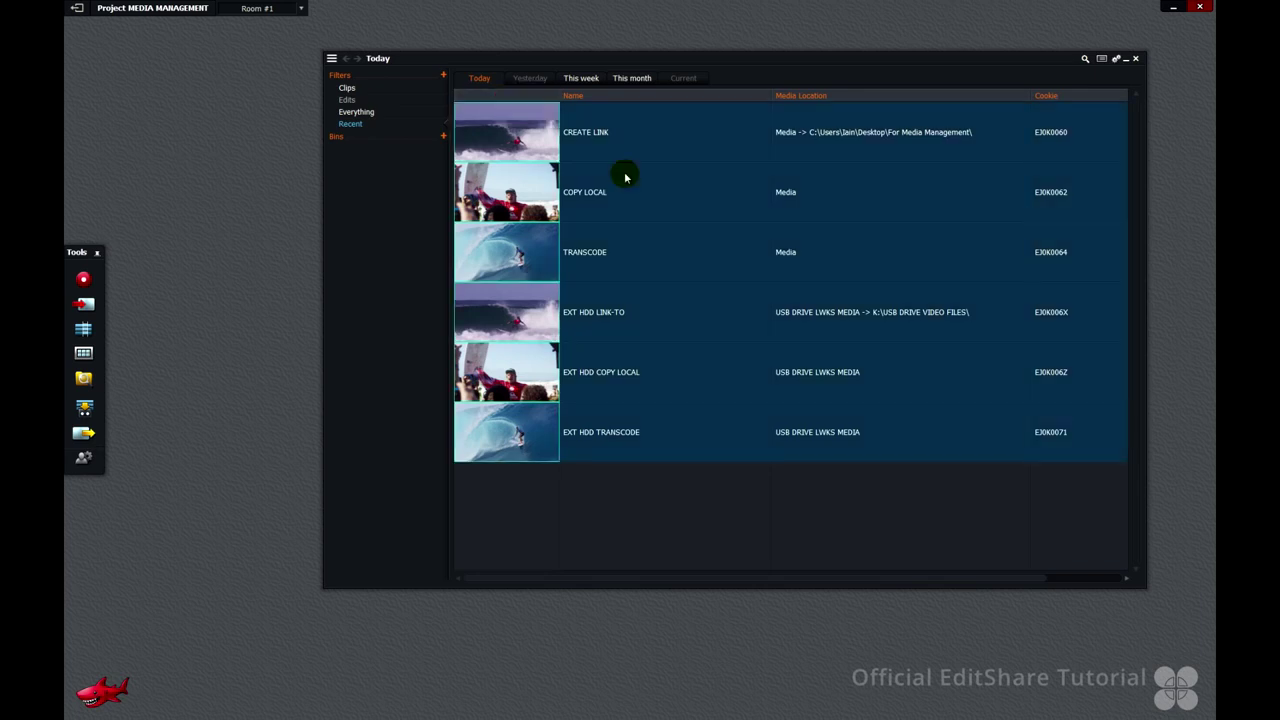
pyautogui.rightClick(625, 178)
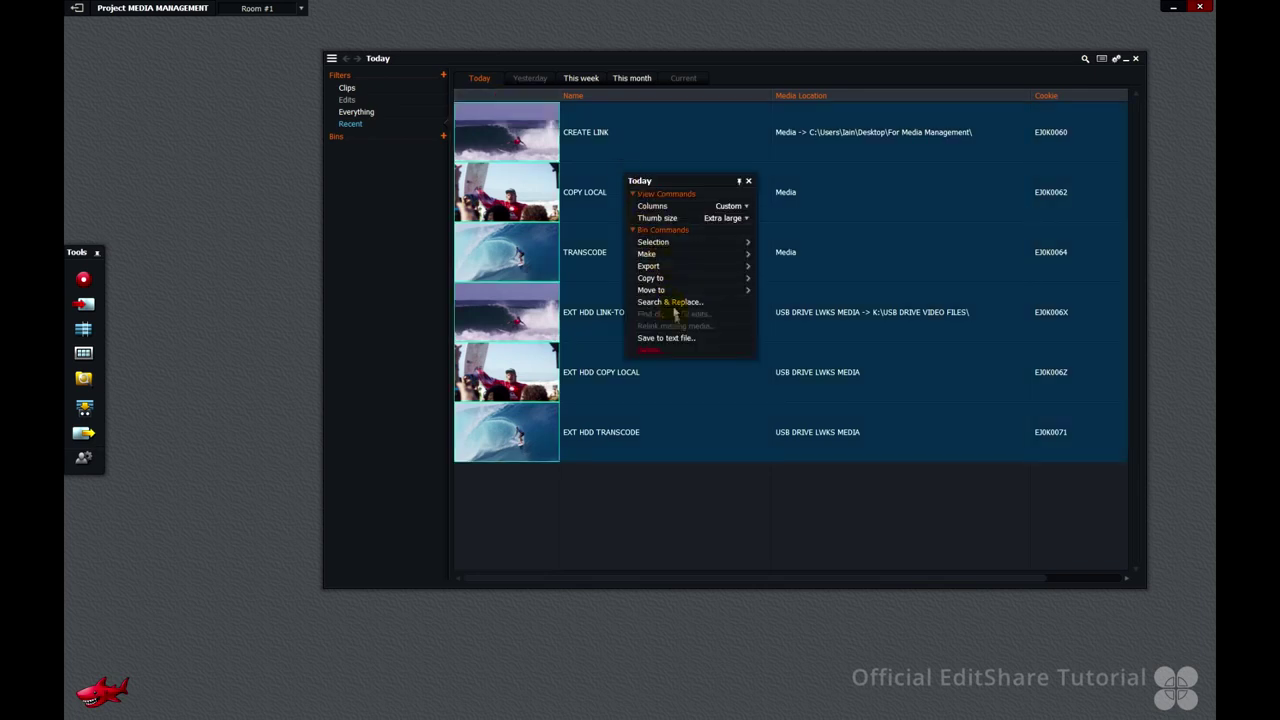
pyautogui.click(675, 351)
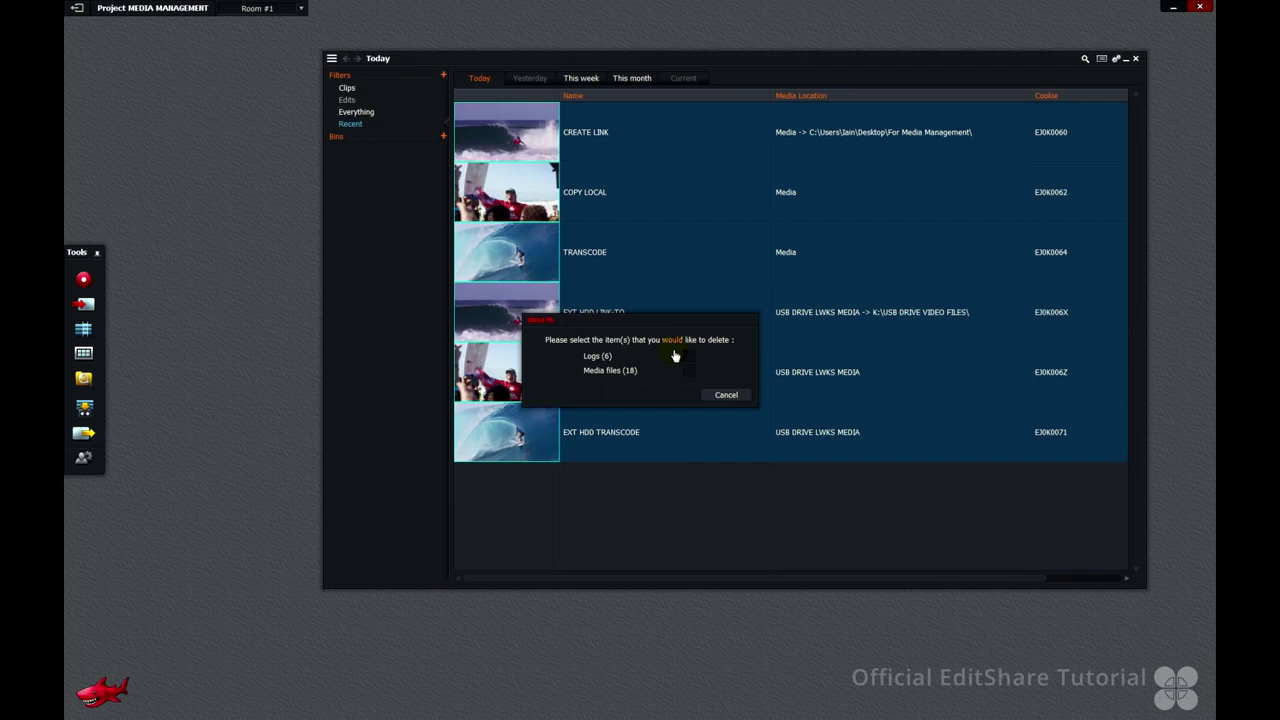
pyautogui.click(665, 357)
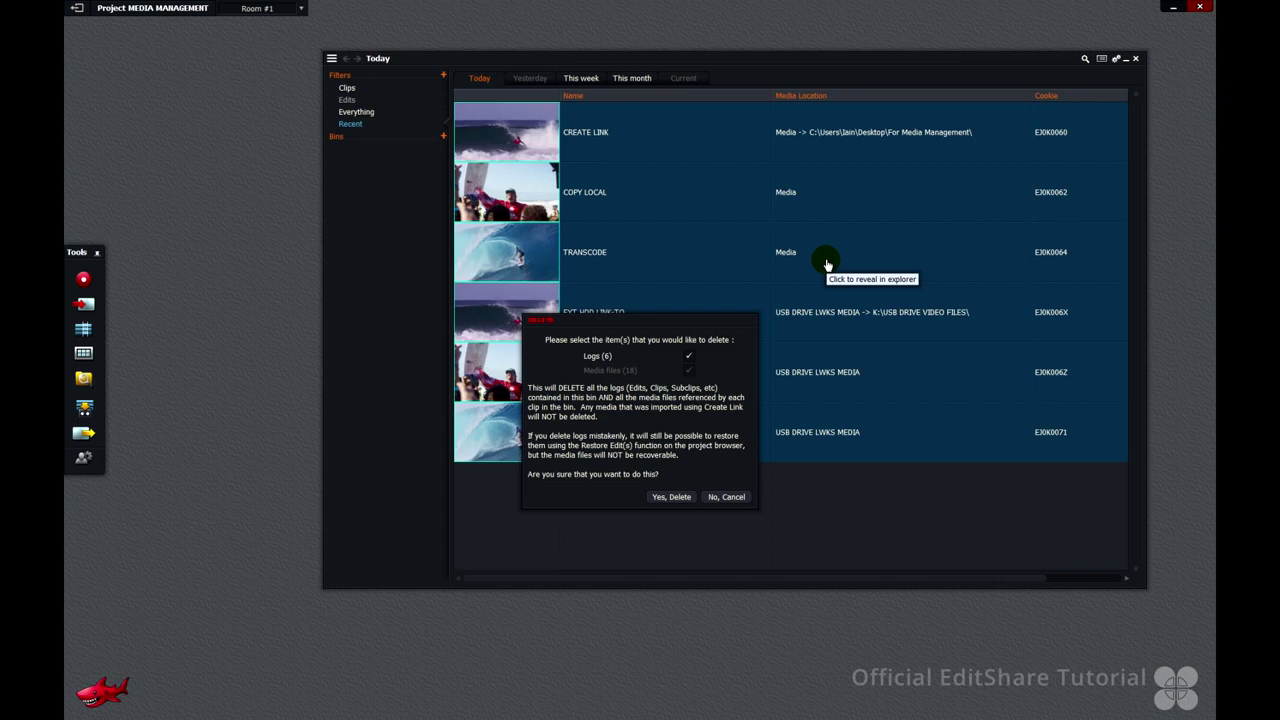
pyautogui.click(671, 497)
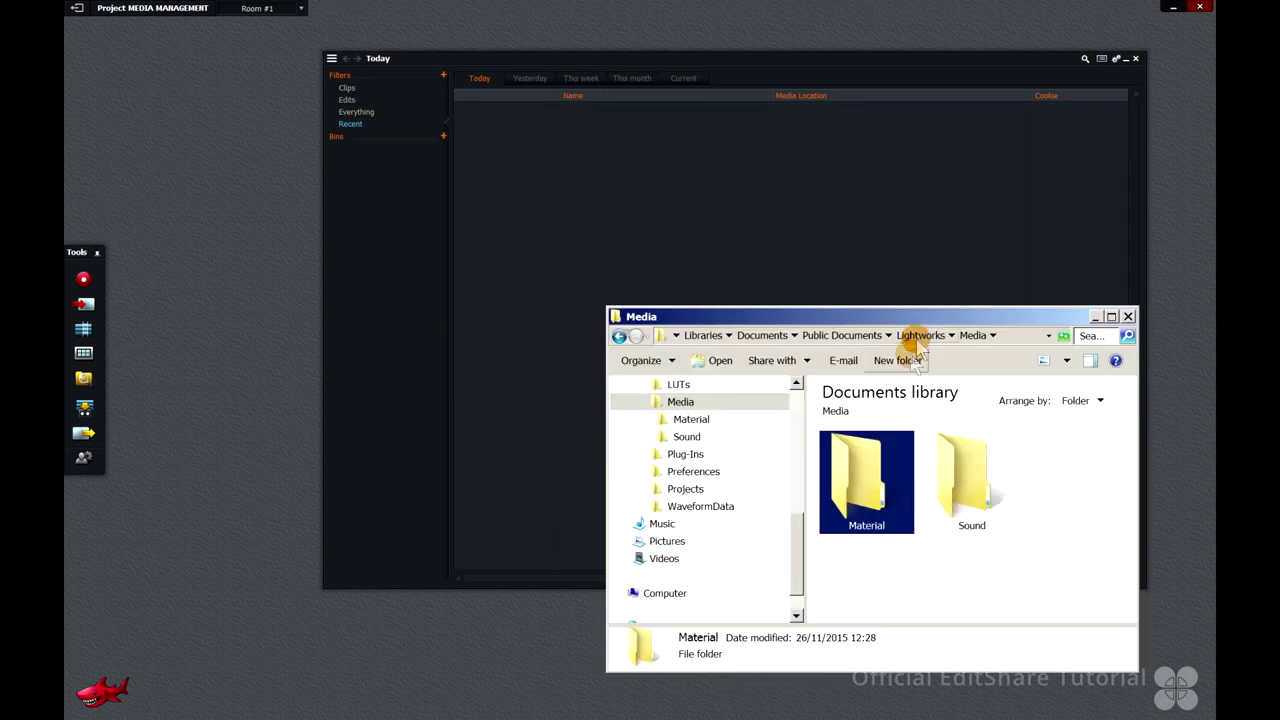
# - Check that the local Documents\Lightworks\Media\Material and Sound folders are empty
pyautogui.doubleClick(866, 488)
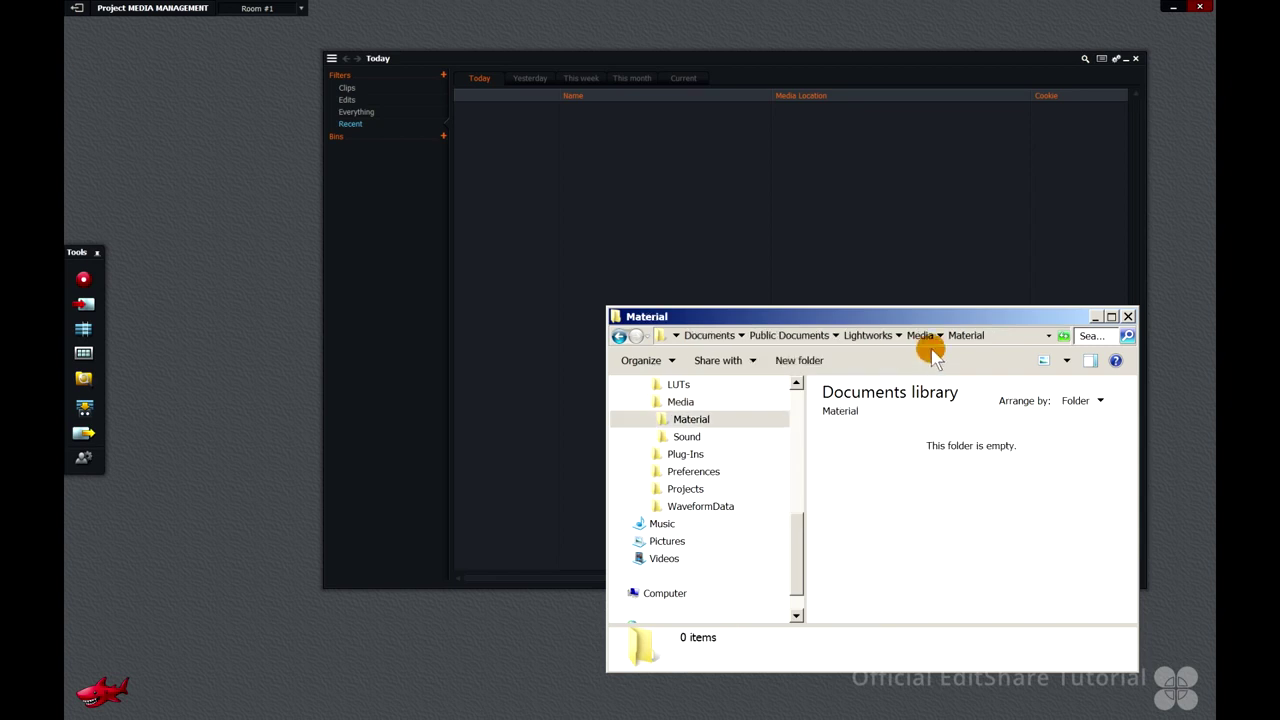
pyautogui.click(921, 335)
pyautogui.doubleClick(951, 490)
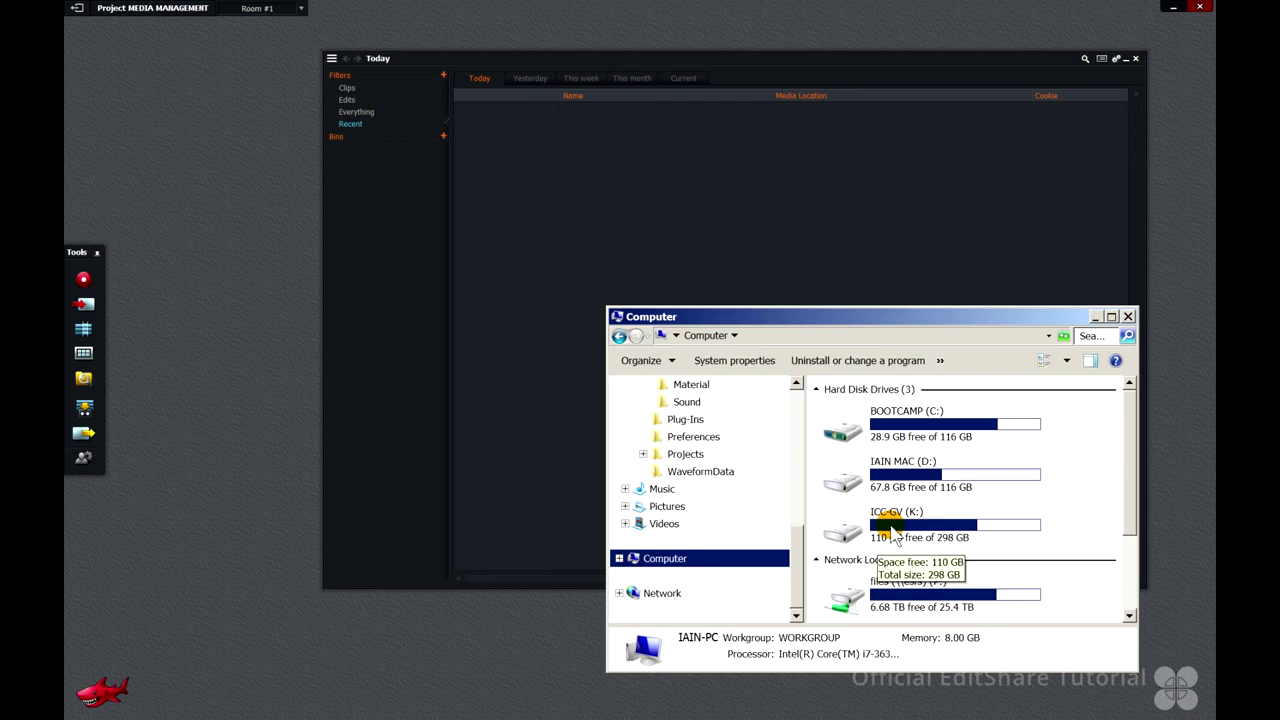
# - Check that the Material and Sound folders on K:\USB DRIVE LWKS MEDIA are empty
pyautogui.doubleClick(893, 533)
pyautogui.click(851, 414)
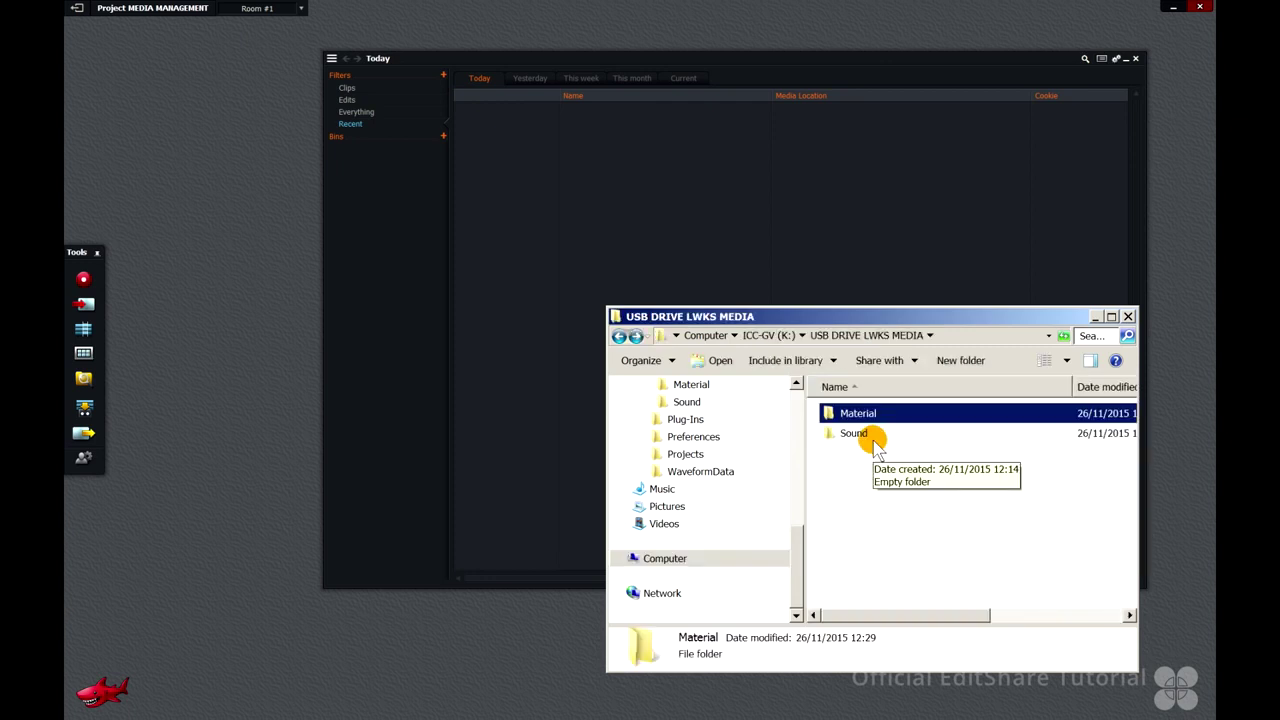
pyautogui.press('Return')
pyautogui.press('BackSpace')
pyautogui.press('Down')
pyautogui.press('Return')
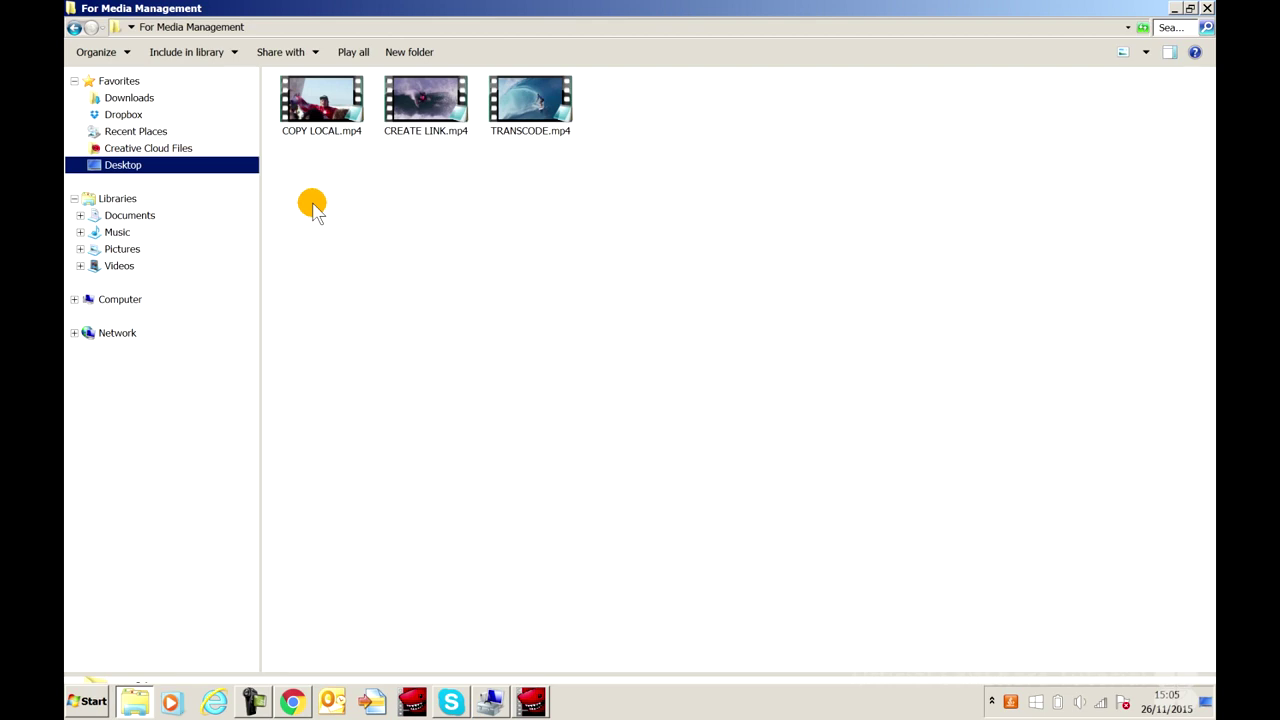
# - Box-select COPY LOCAL.mp4, CREATE LINK.mp4 and TRANSCODE.mp4 to show they remain
pyautogui.moveTo(313, 202); pyautogui.dragTo(541, 122)
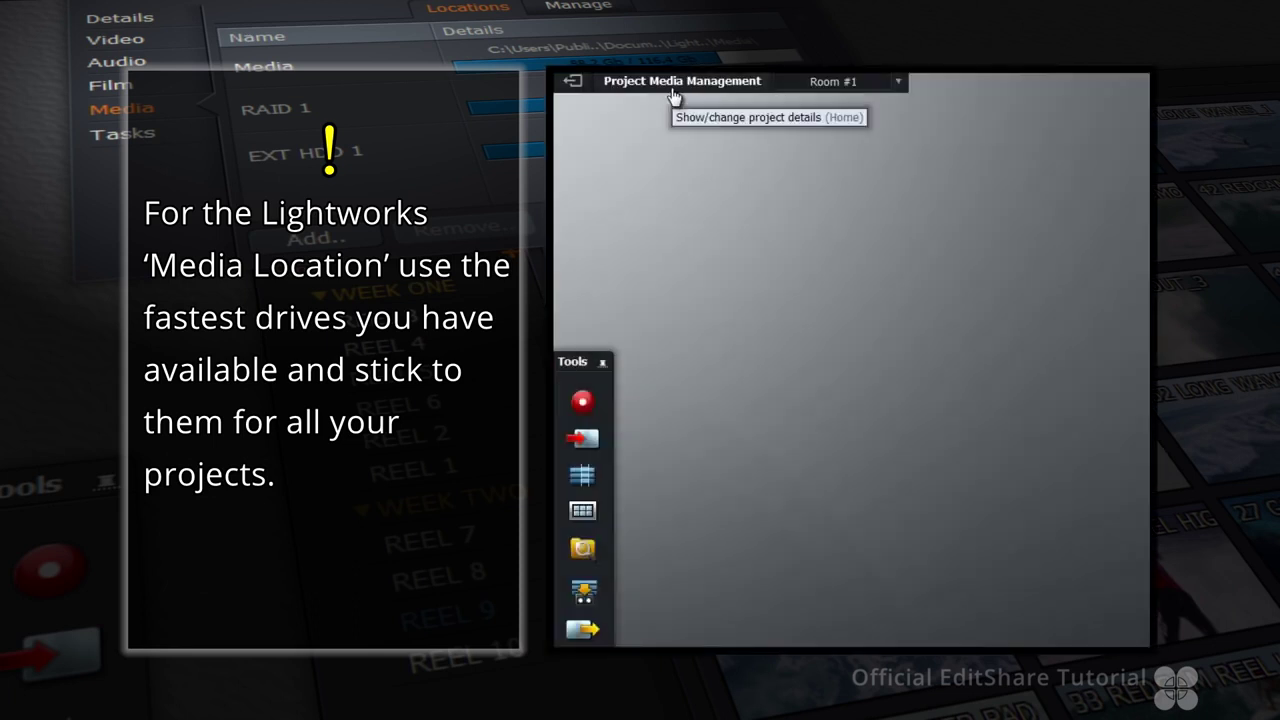
# - Delete the Media entry from the project's Media Locations list, confirming with Yes
pyautogui.click(674, 84)
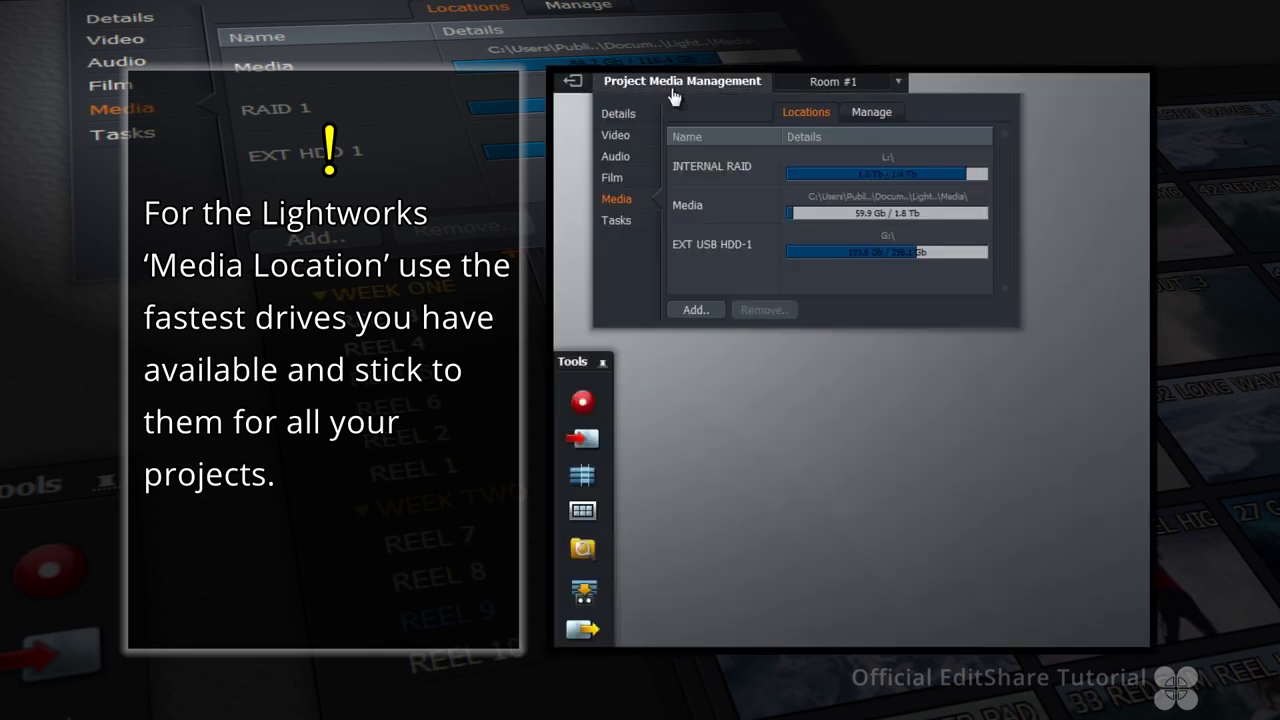
pyautogui.click(732, 206)
pyautogui.click(766, 312)
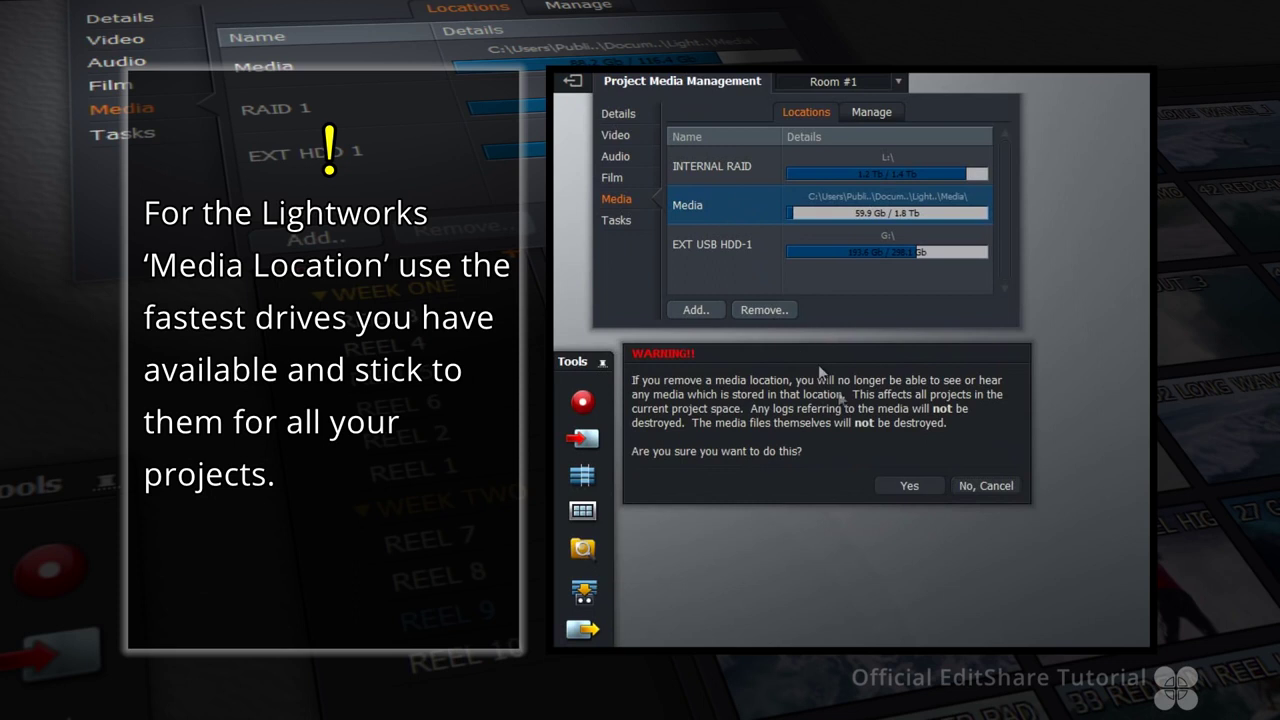
pyautogui.click(905, 486)
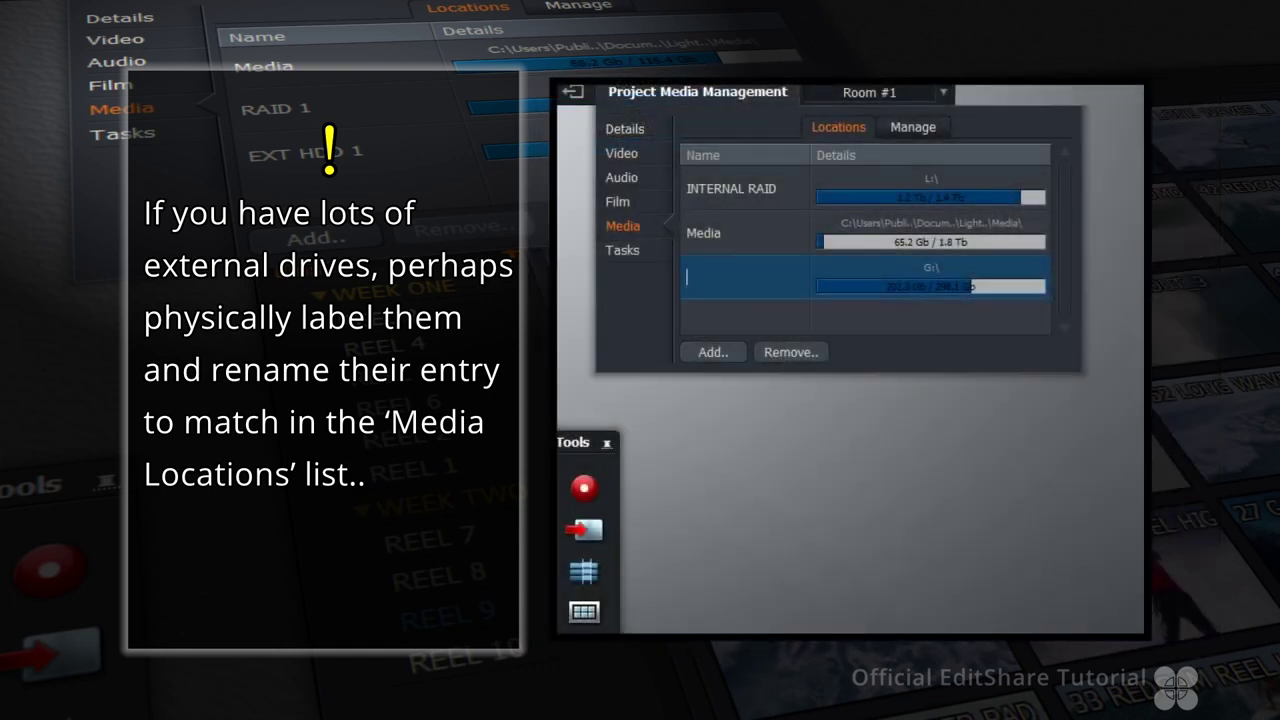
# - Enter EXT USB HDD (G:\) as the G:\ location's new name
pyautogui.write('EXT USB HDD (G:\\)')
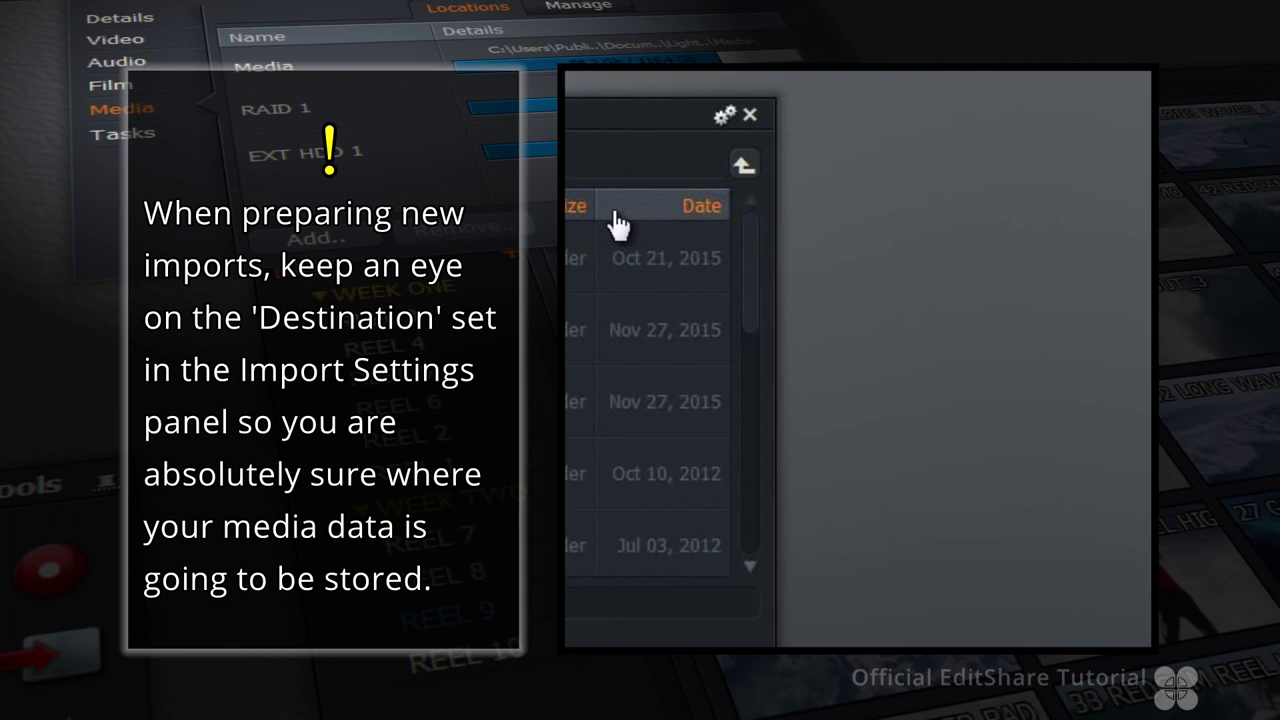
# - Show the import Destination choices INTERNAL RAID, EXT USB HDD-1 and Auto
pyautogui.click(725, 118)
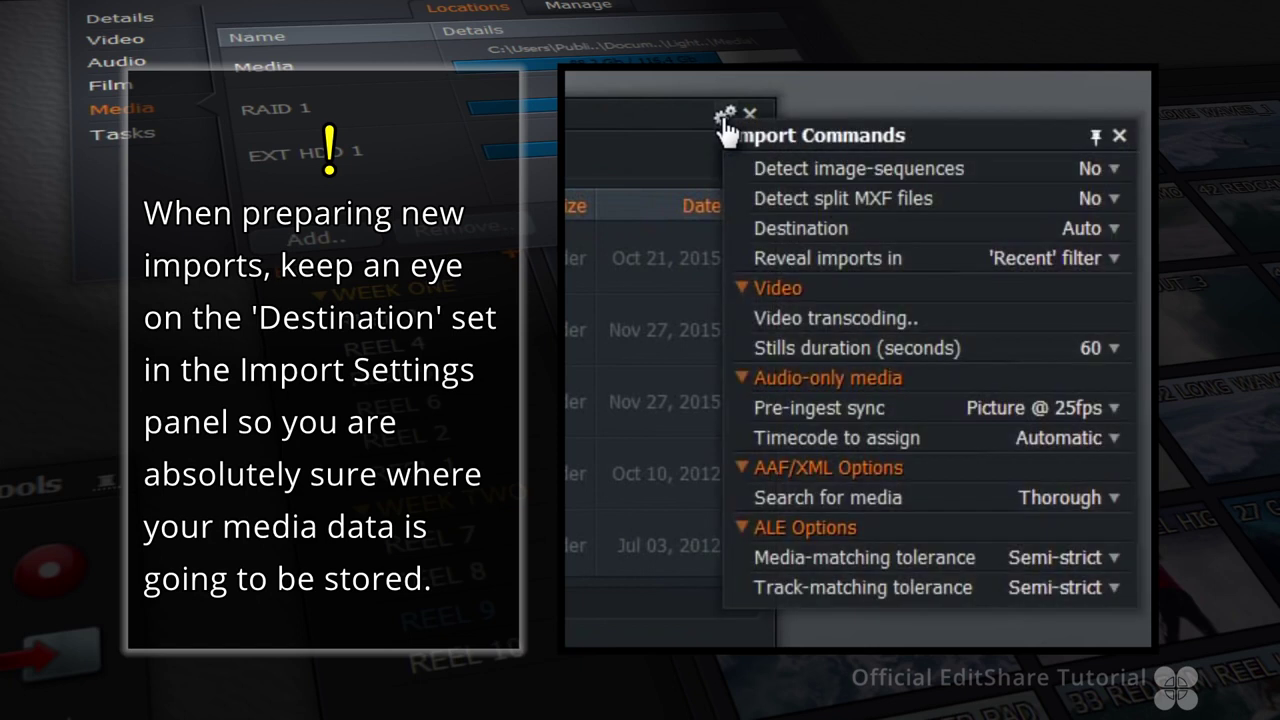
pyautogui.click(1112, 230)
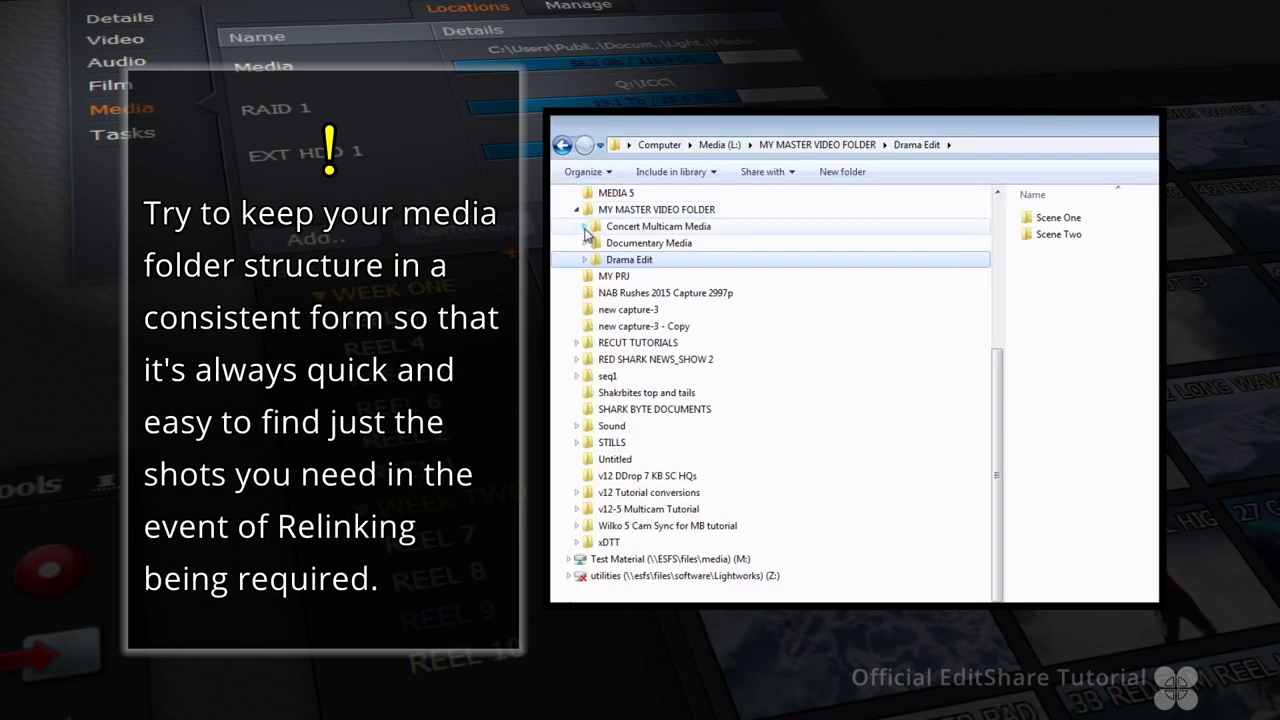
# - Expand Concert Multicam Media, Documentary Media, Shoot Day One and Drama Edit in the folder tree
pyautogui.click(585, 227)
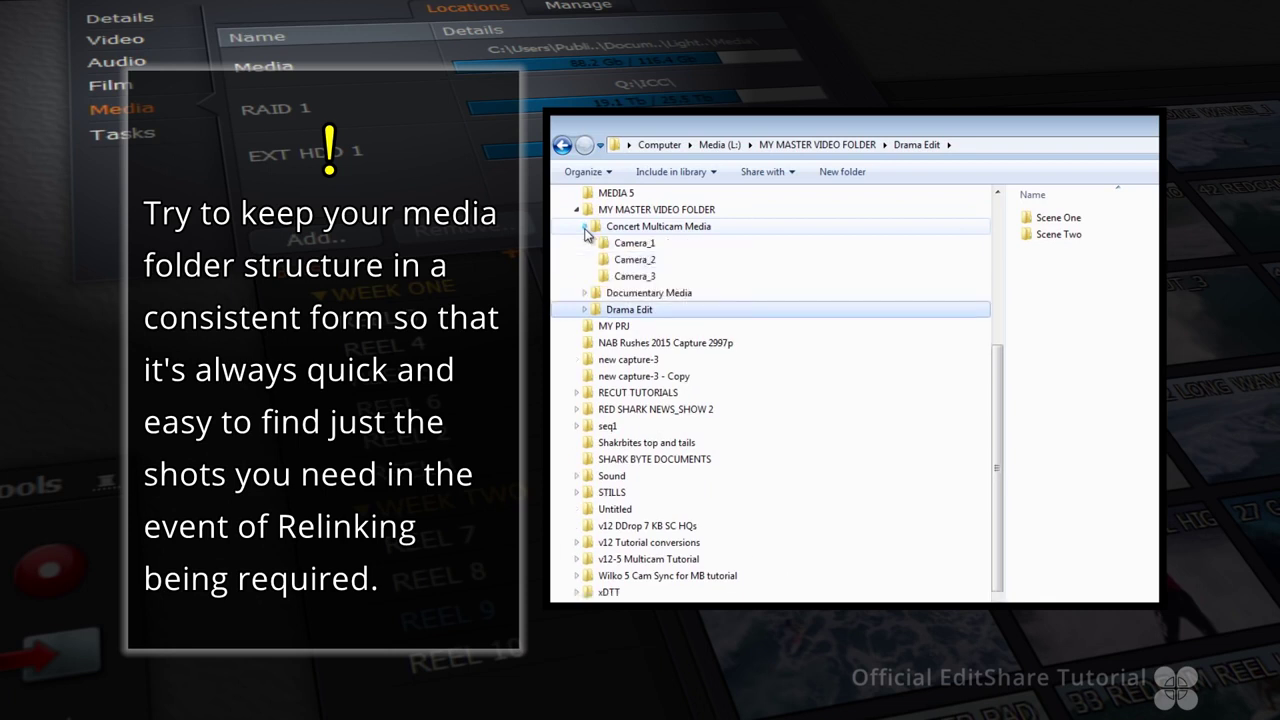
pyautogui.click(584, 293)
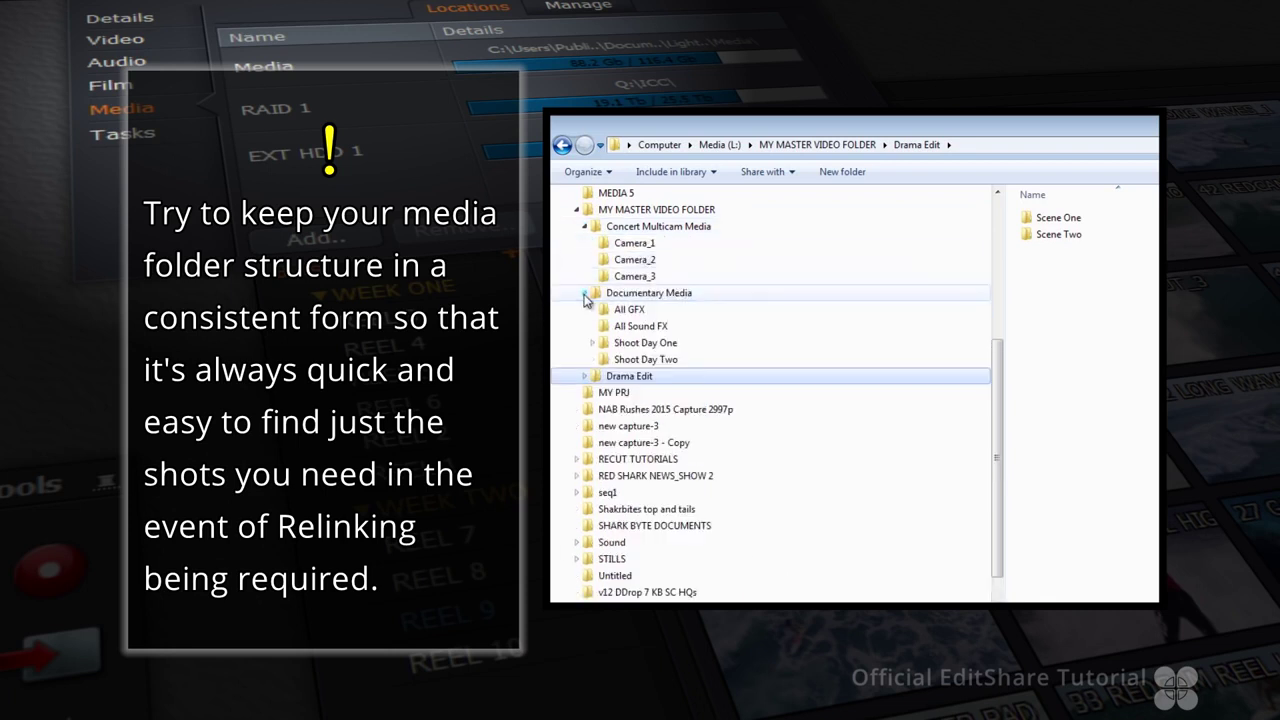
pyautogui.click(592, 343)
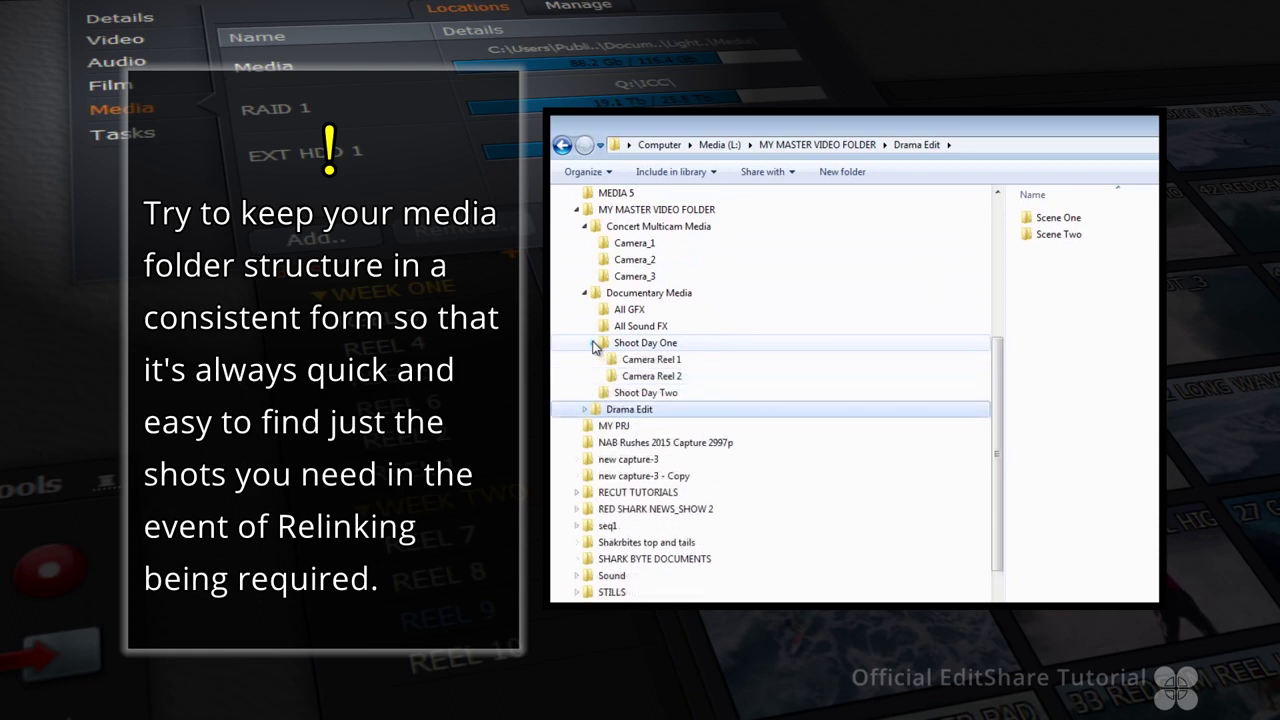
pyautogui.click(585, 410)
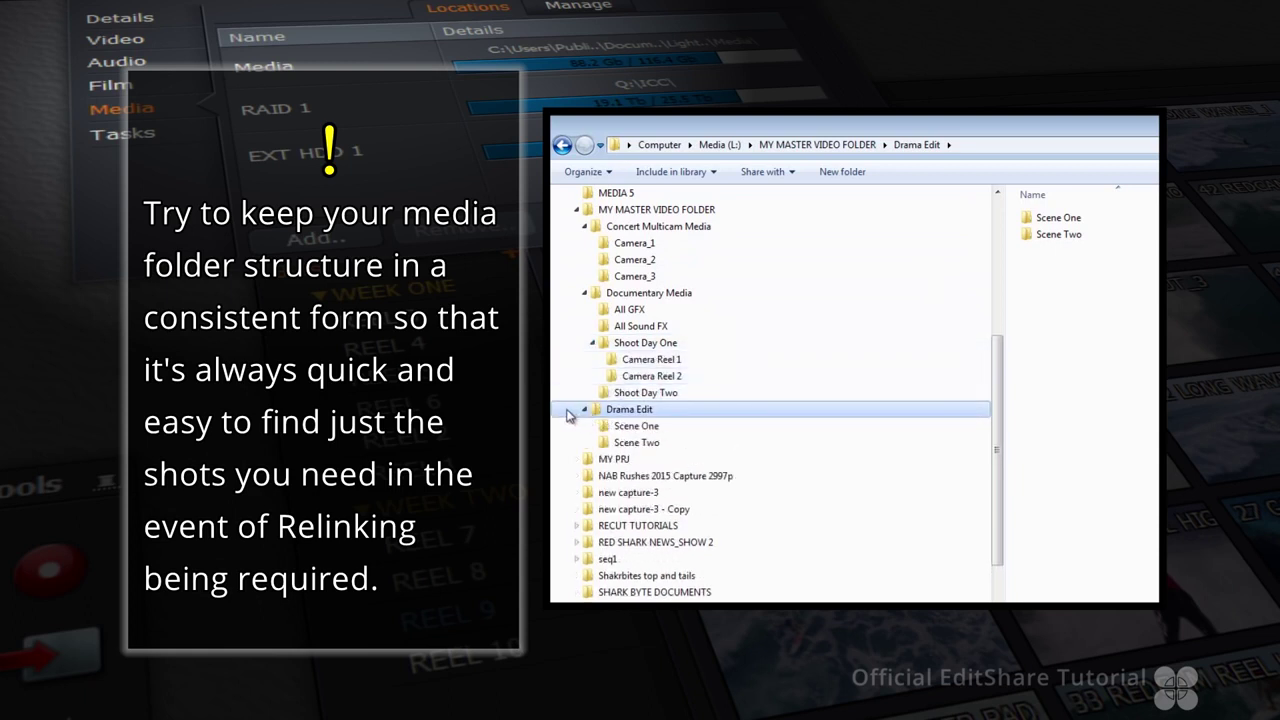